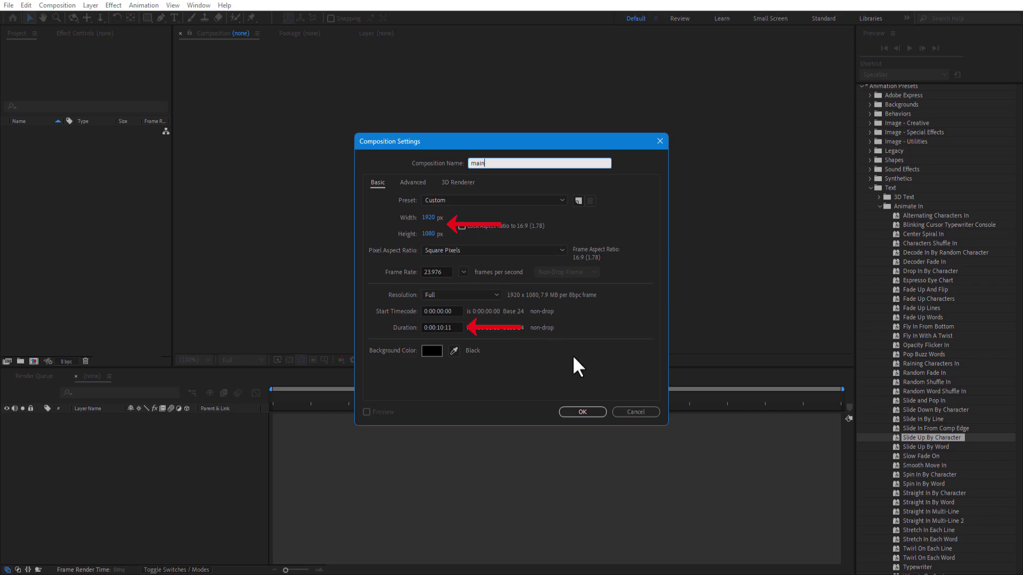
Create the 1920 × 1080 composition main with a duration of 0:00:10:11, and import the images and video.
left_click(600, 410)
right_click(56, 213)
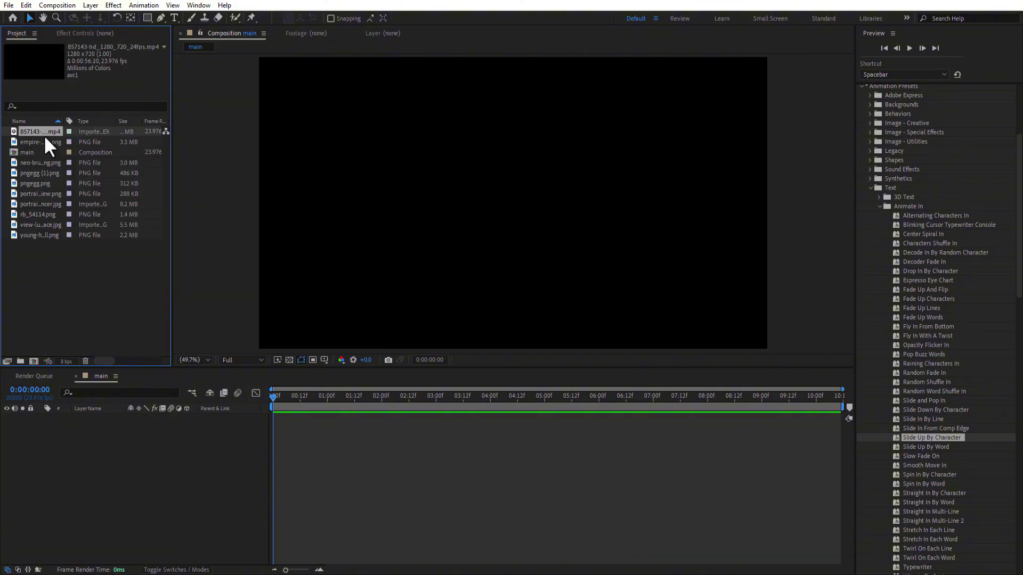
Add the cloud video to the main composition as a 3D layer scaled to 151%.
left_click_drag(40, 131, 172, 428)
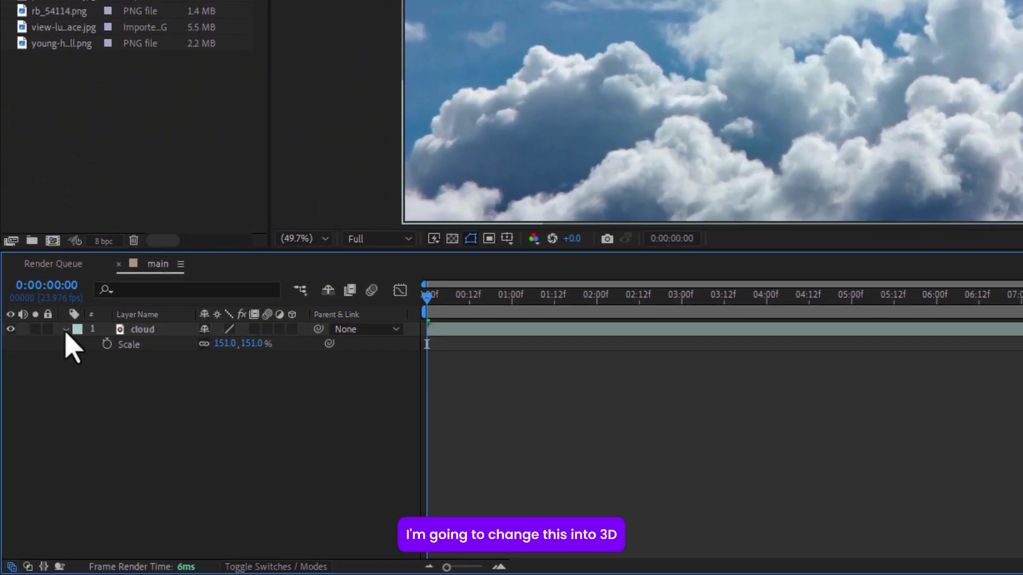
left_click(66, 330)
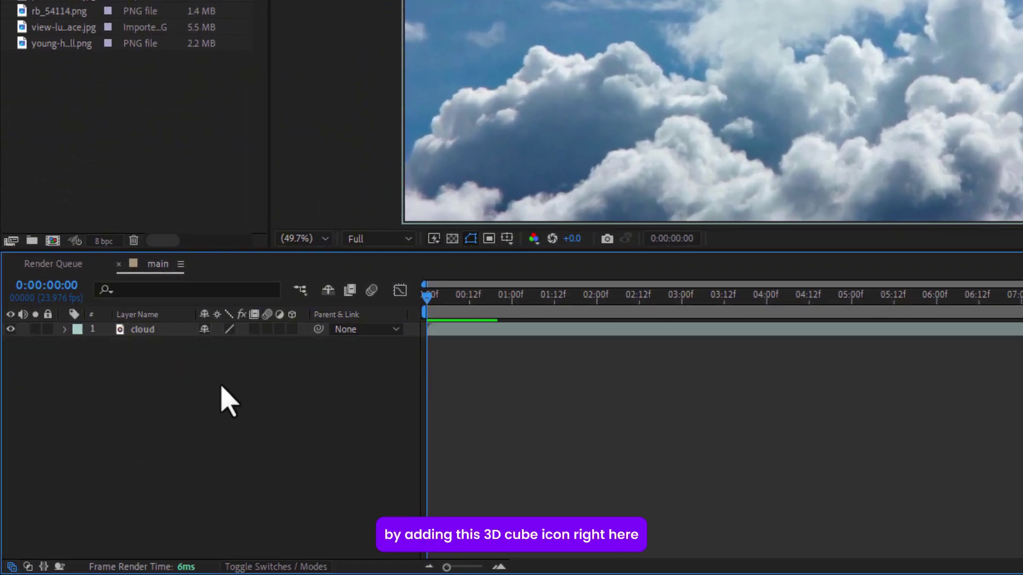
left_click(292, 329)
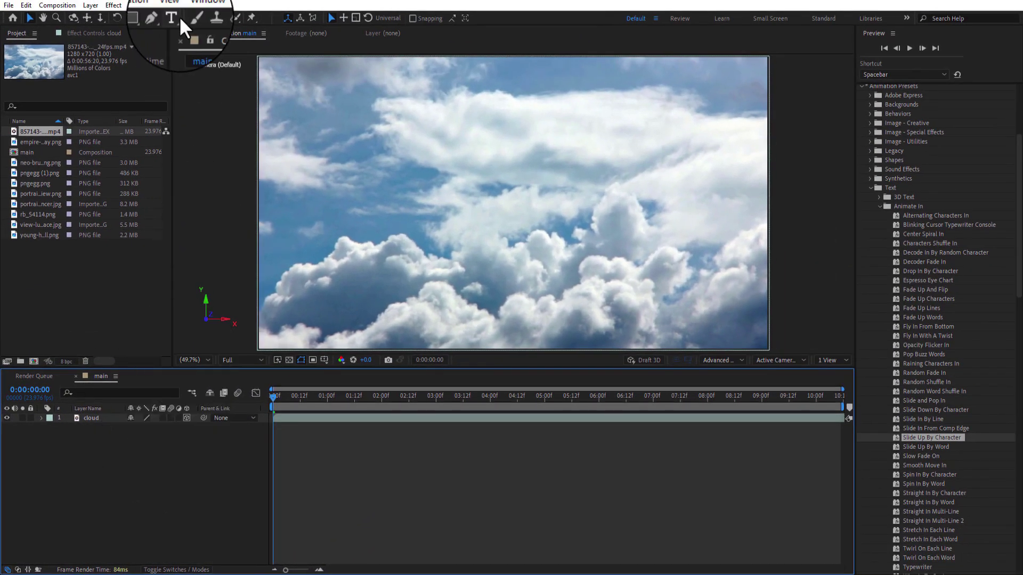
Add the text 1980 over the clouds in the main composition.
left_click(174, 18)
left_click(445, 208)
type("1980")
key("Escape")
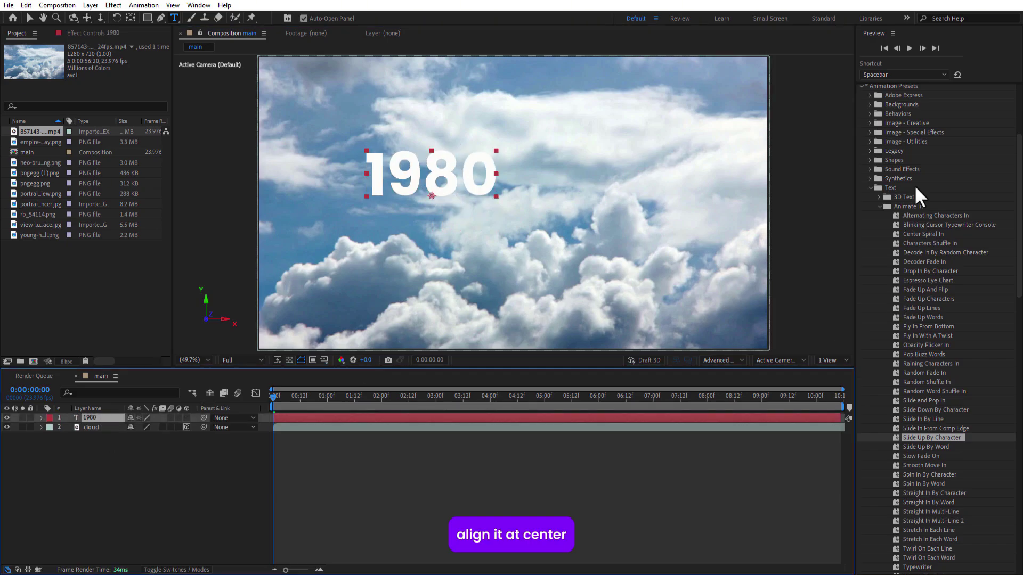
Centre the 1980 text horizontally within the composition.
scroll(906, 235, "up", 3)
left_click(888, 206)
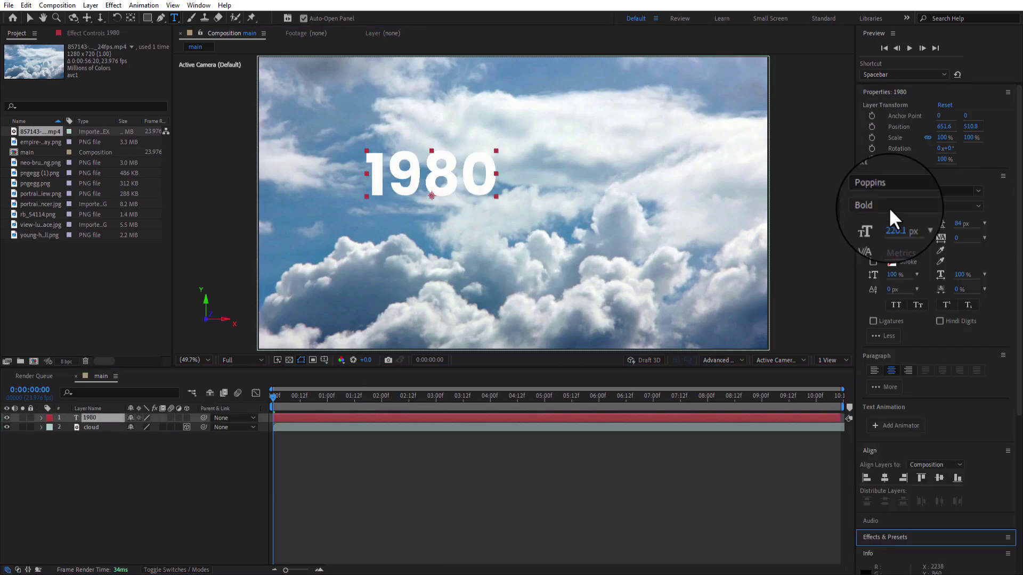
left_click(885, 478)
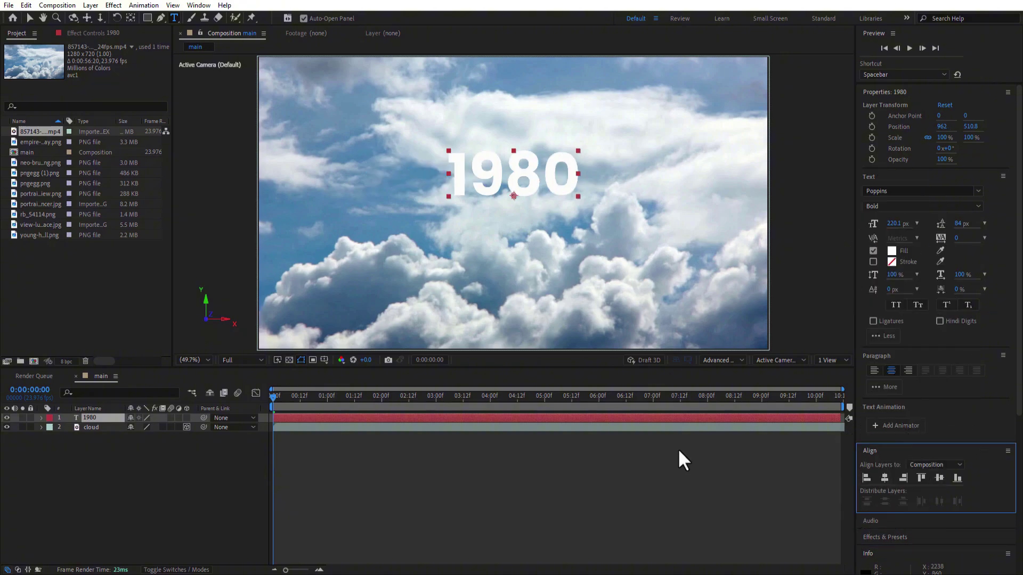
left_click(90, 482)
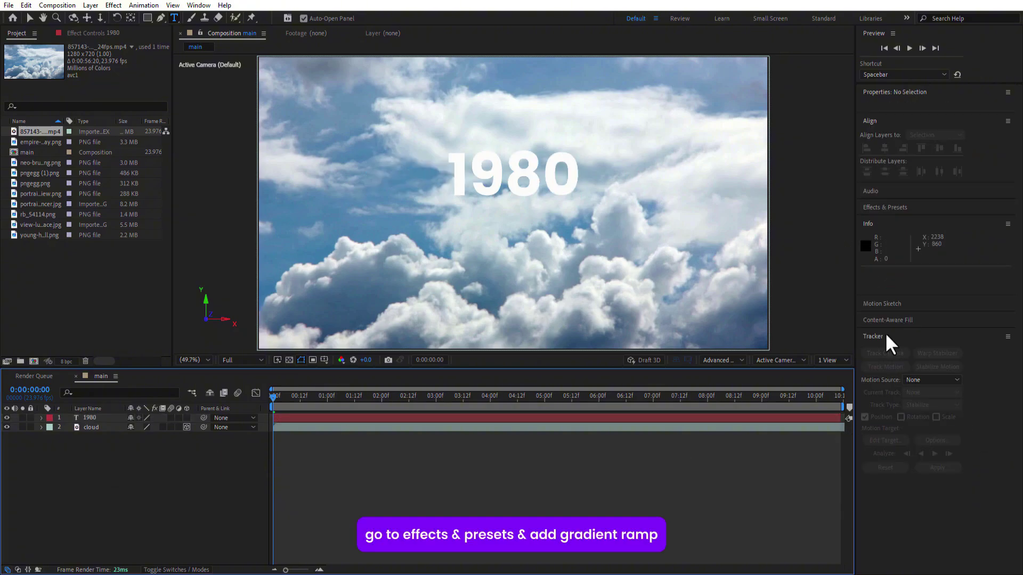
Find the Gradient Ramp effect and apply it to the 1980 text layer.
left_click(888, 207)
left_click(893, 201)
type("ramp")
left_click_drag(912, 229, 815, 286)
left_click_drag(93, 430, 104, 419)
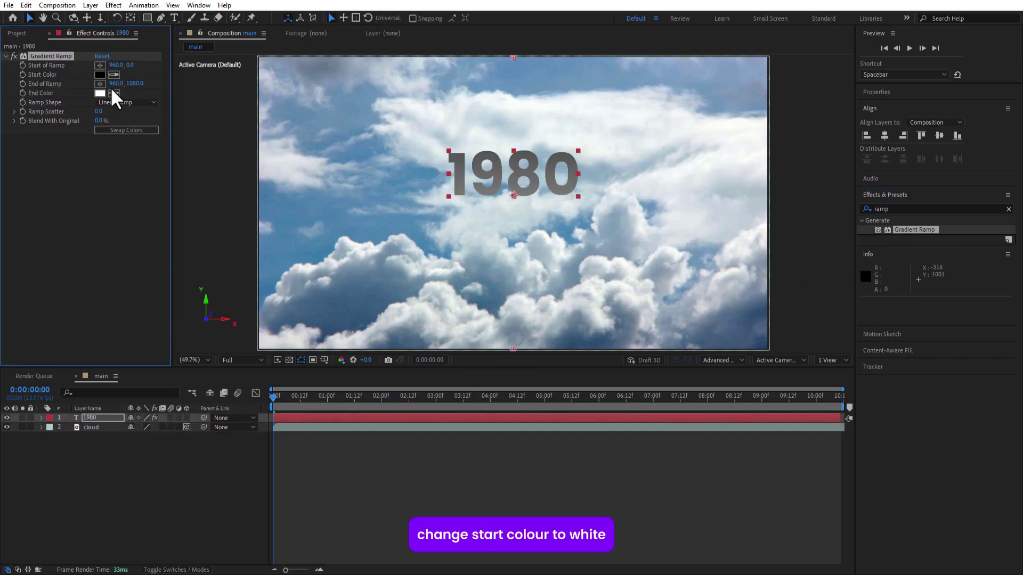
Set the Gradient Ramp's start color to white and its end color to medium blue.
left_click(101, 75)
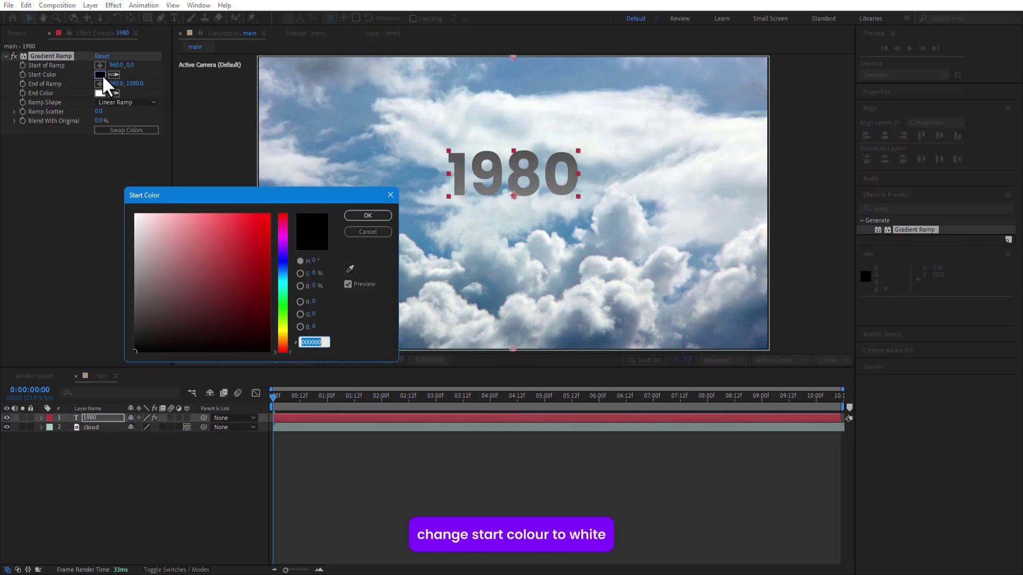
left_click(284, 287)
left_click(224, 234)
left_click(368, 215)
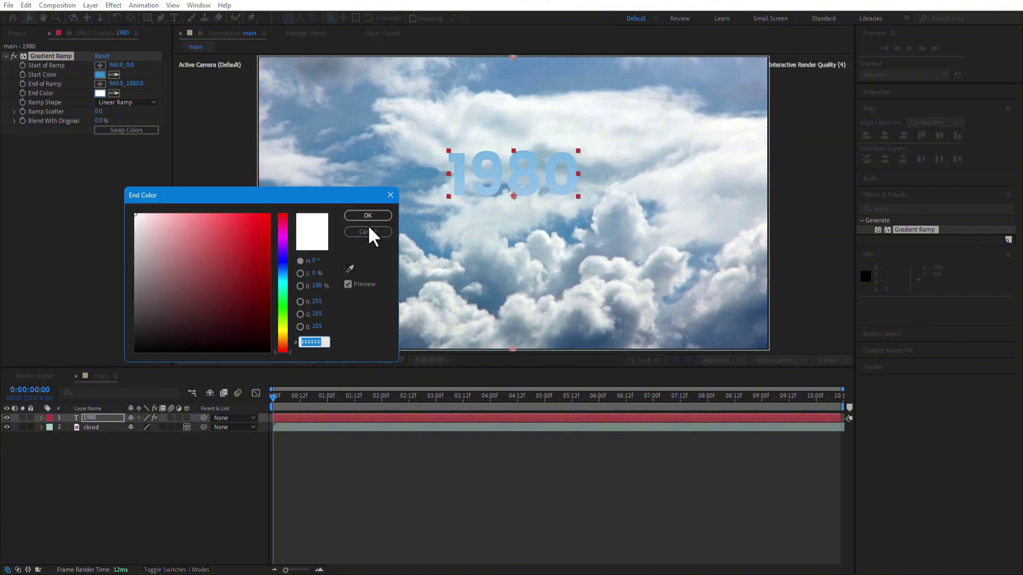
left_click(367, 232)
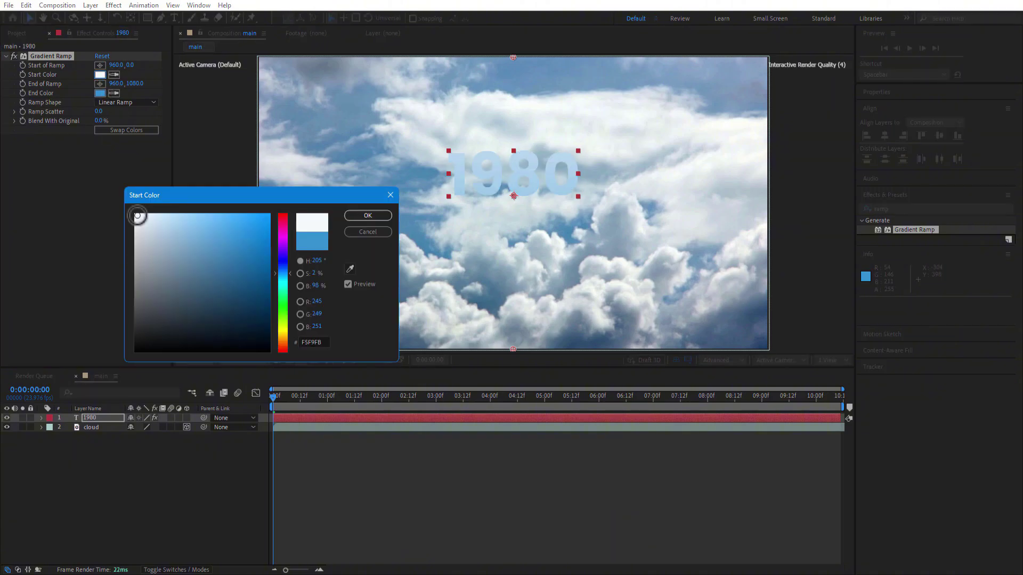
left_click(367, 215)
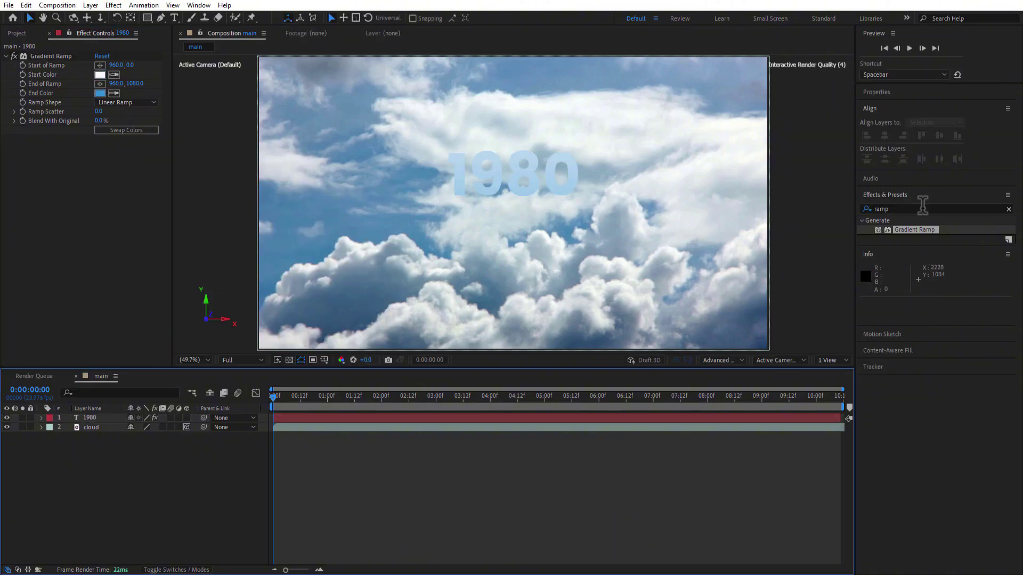
Apply a Drop Shadow to the 1980 text and set its softness to 68.
left_click(919, 207)
key("BackSpace")
type("dro")
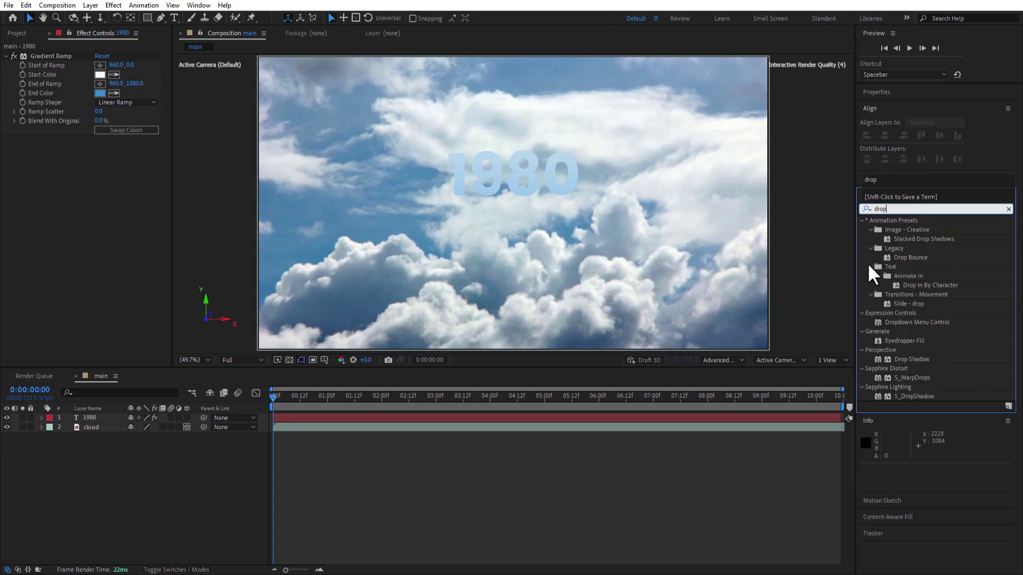
left_click_drag(929, 362, 100, 419)
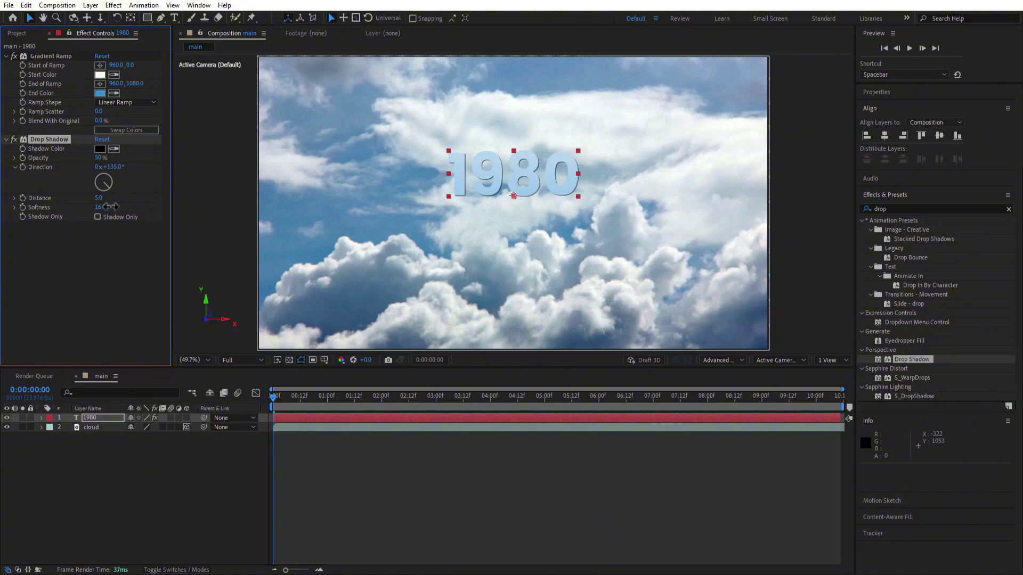
left_click_drag(98, 207, 133, 204)
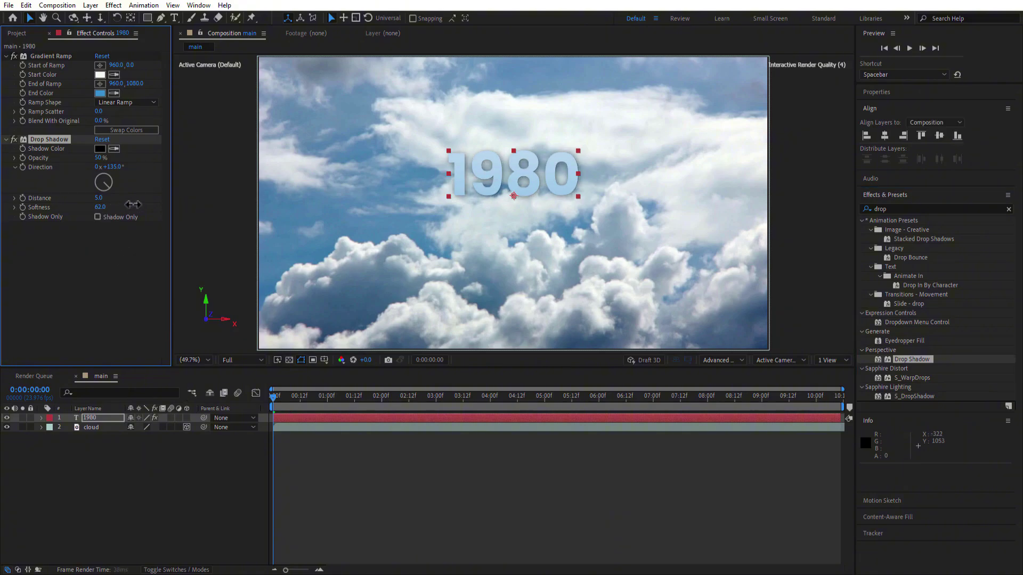
Pre-compose the 1980 text layer as 1980, moving all attributes into the new composition.
right_click(96, 420)
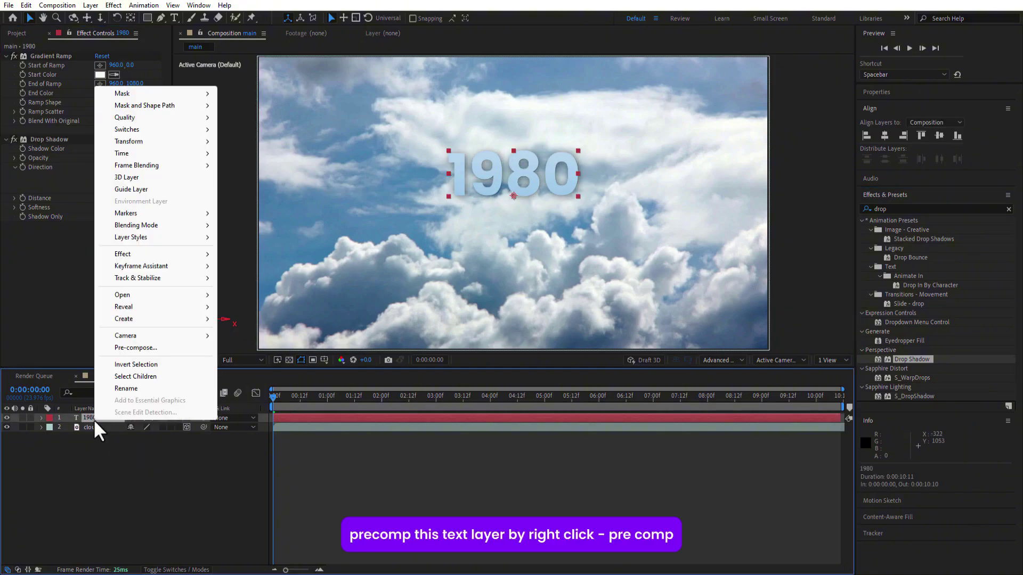
left_click(135, 349)
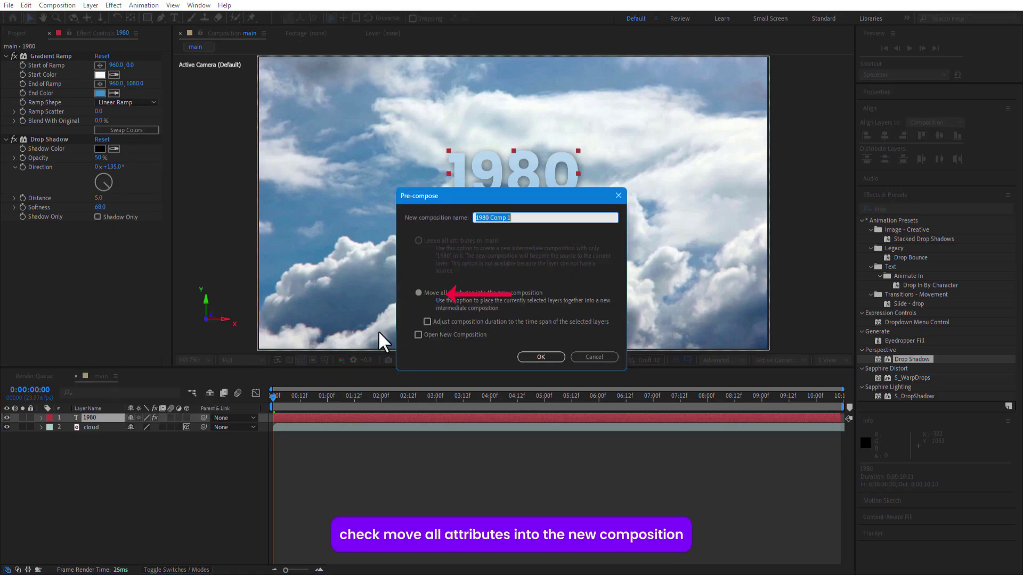
key("BackSpace")
key("BackSpace")
key("BackSpace")
key("BackSpace")
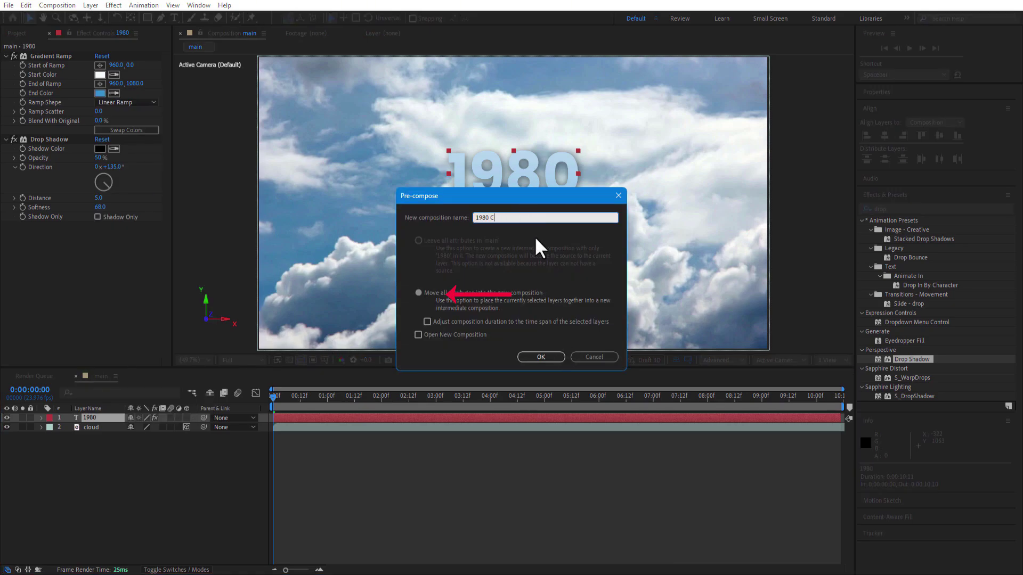
left_click(540, 357)
left_click(151, 488)
In the 1980 precomp, draw a rectangular mask across the lower part of the text.
double_click(96, 418)
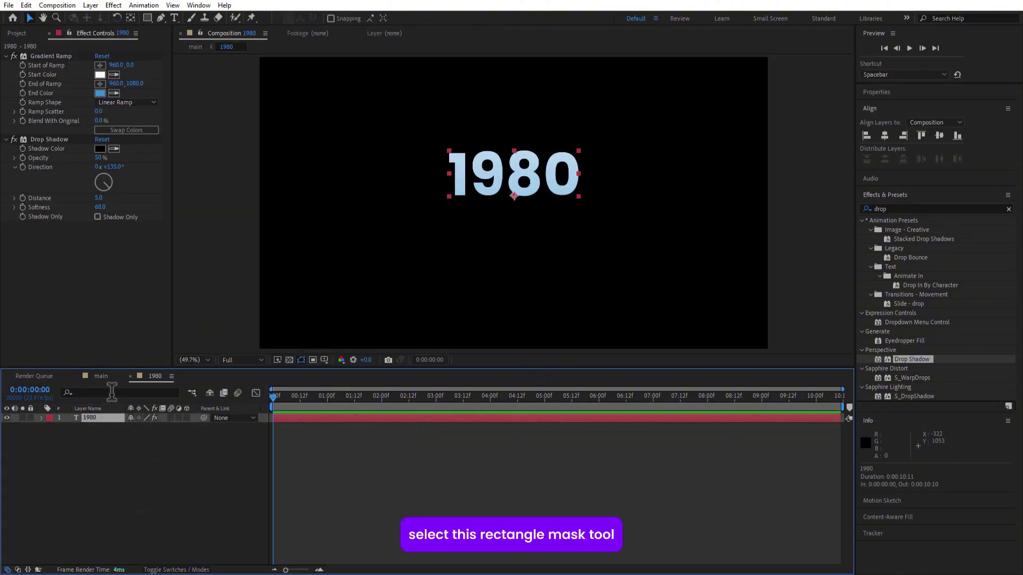
left_click(148, 17)
left_click_drag(428, 179, 594, 201)
Invert the text layer's mask and feather its edge so the digits fade out softly at their base.
key("m")
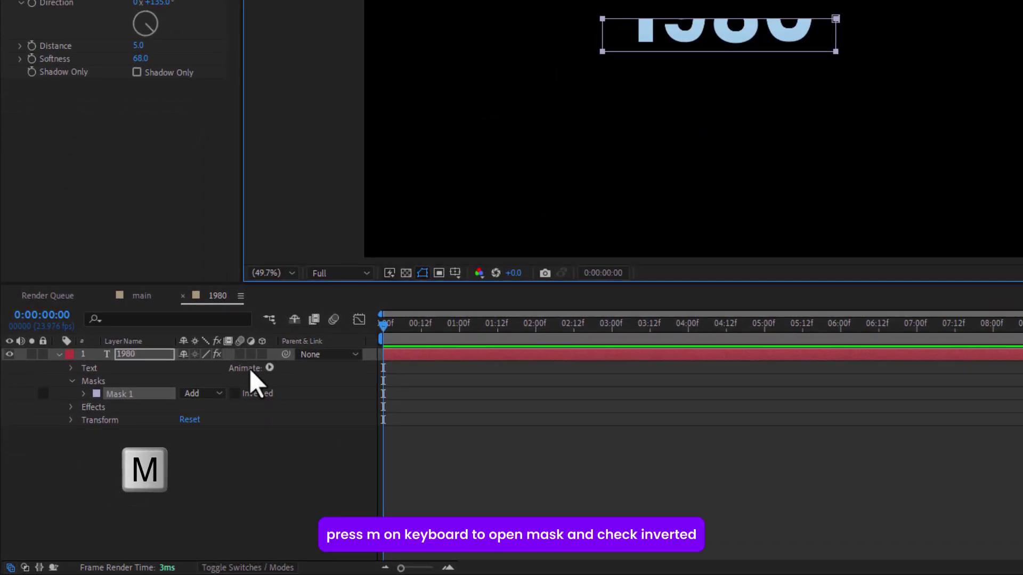
left_click(235, 394)
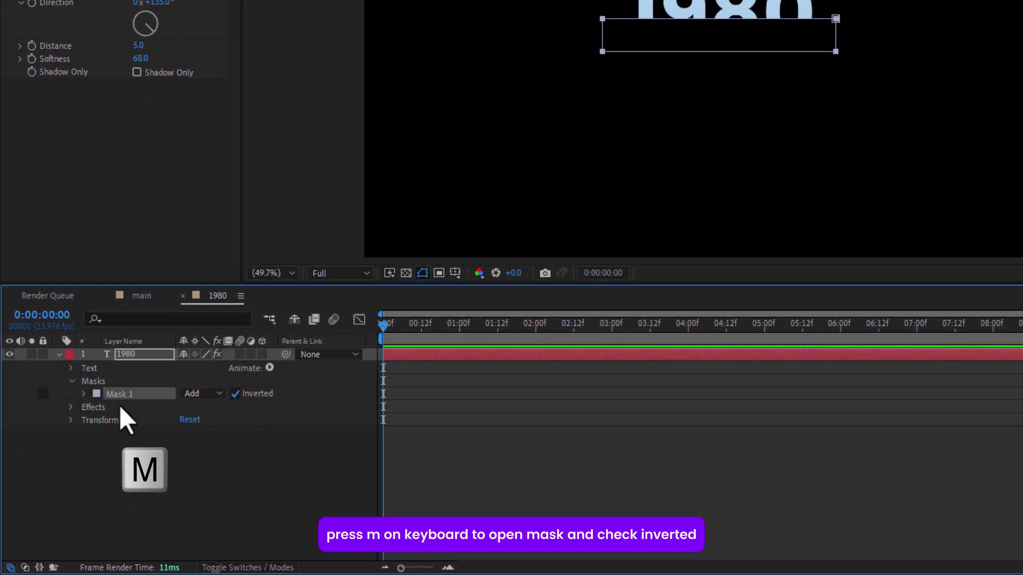
left_click(84, 394)
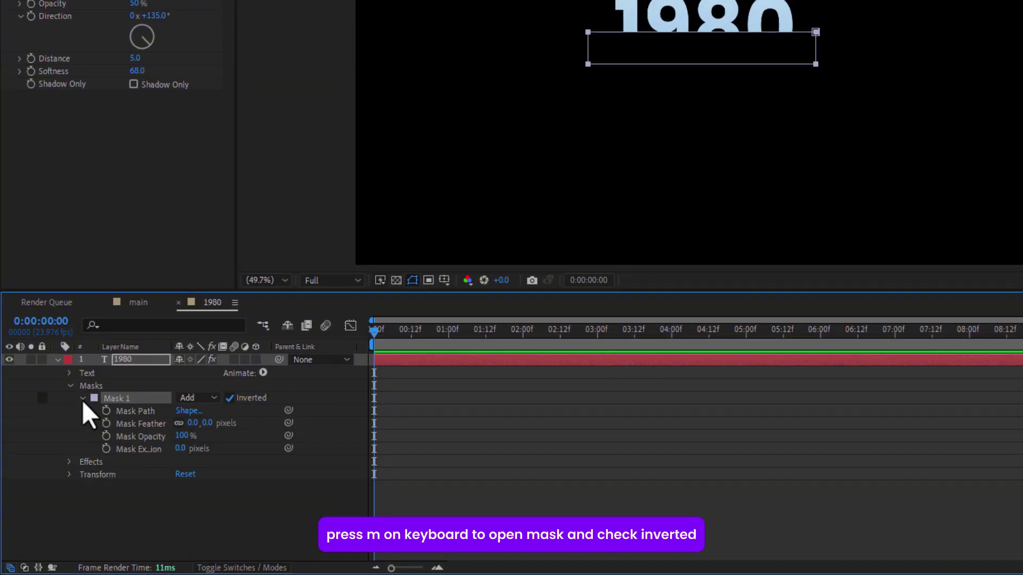
left_click_drag(194, 423, 241, 418)
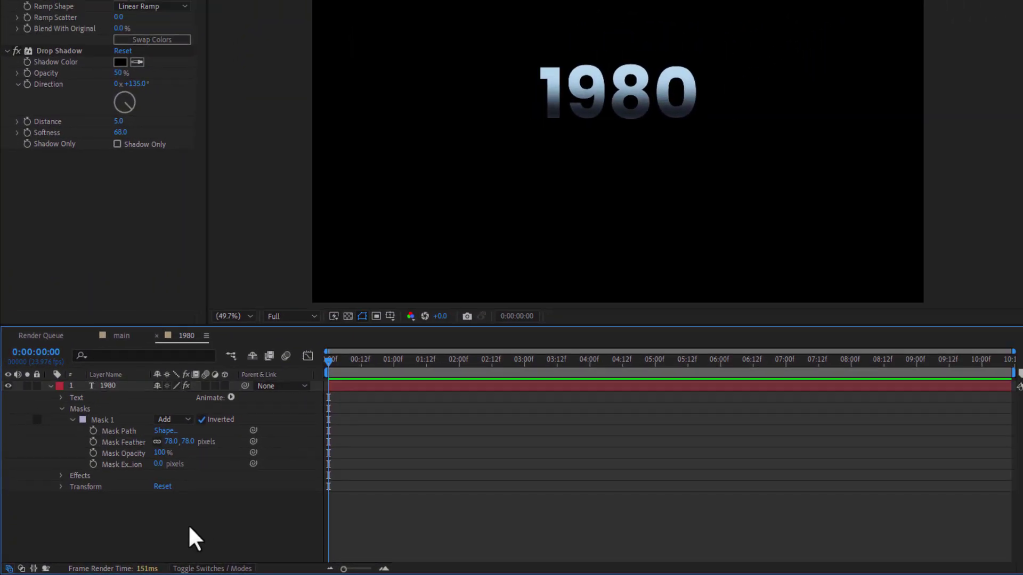
Apply the Slide Up By Character preset from the text Animate In presets to the 1980 text at the composition start.
left_click(891, 209)
key("BackSpace")
key("BackSpace")
key("BackSpace")
key("BackSpace")
left_click(861, 221)
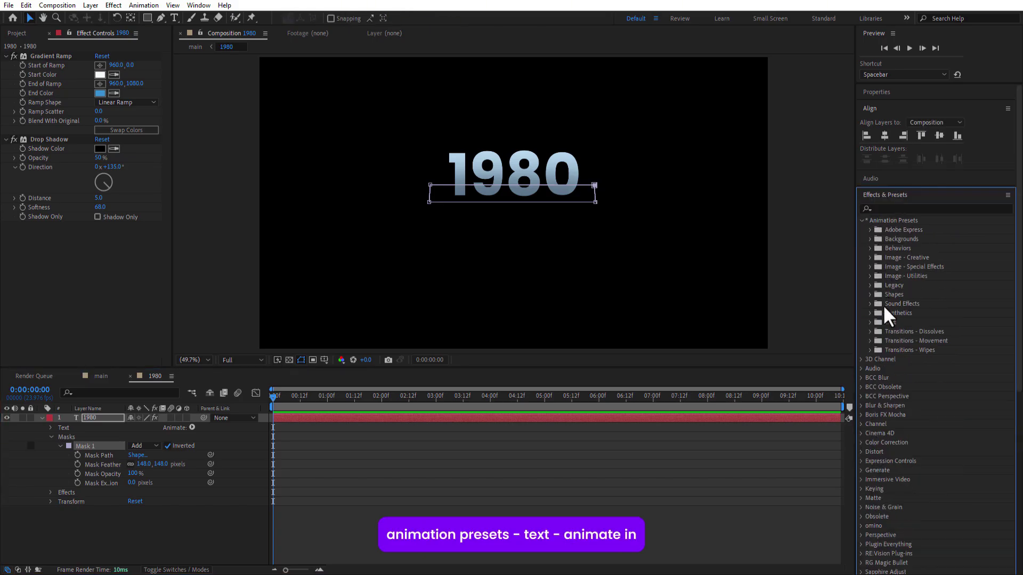
left_click(870, 323)
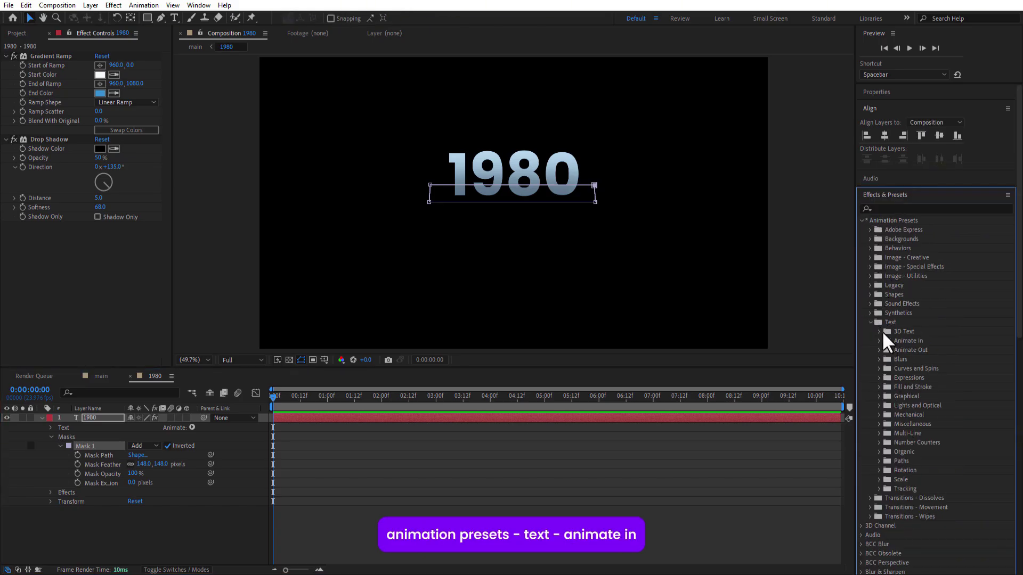
left_click(879, 340)
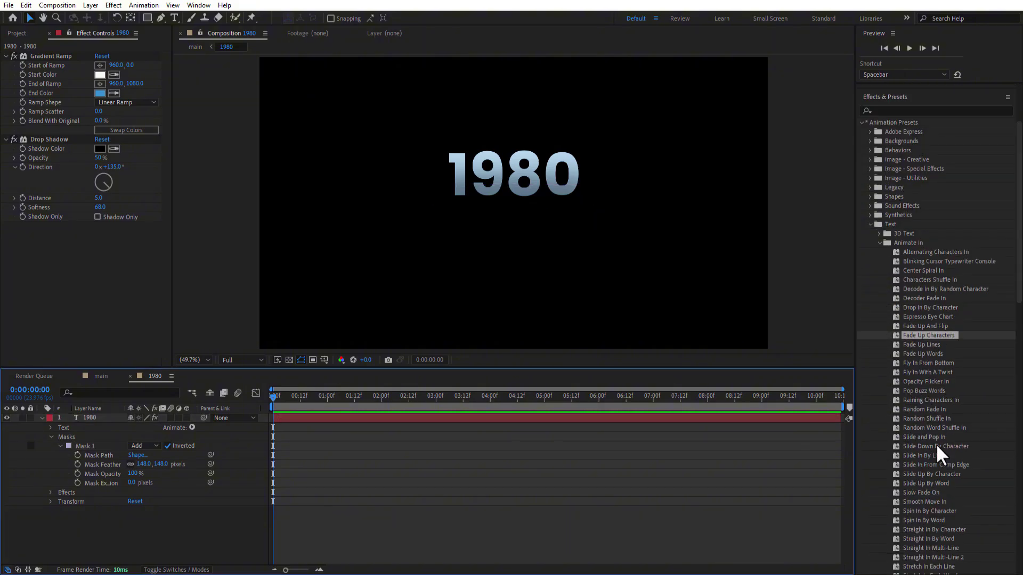
left_click(929, 476)
left_click_drag(927, 472, 208, 463)
left_click_drag(99, 423, 101, 418)
Move the current time to 0:00:02:00 and make the 1980 precomp a 3D layer in the main composition.
left_click_drag(274, 395, 382, 399)
left_click(101, 377)
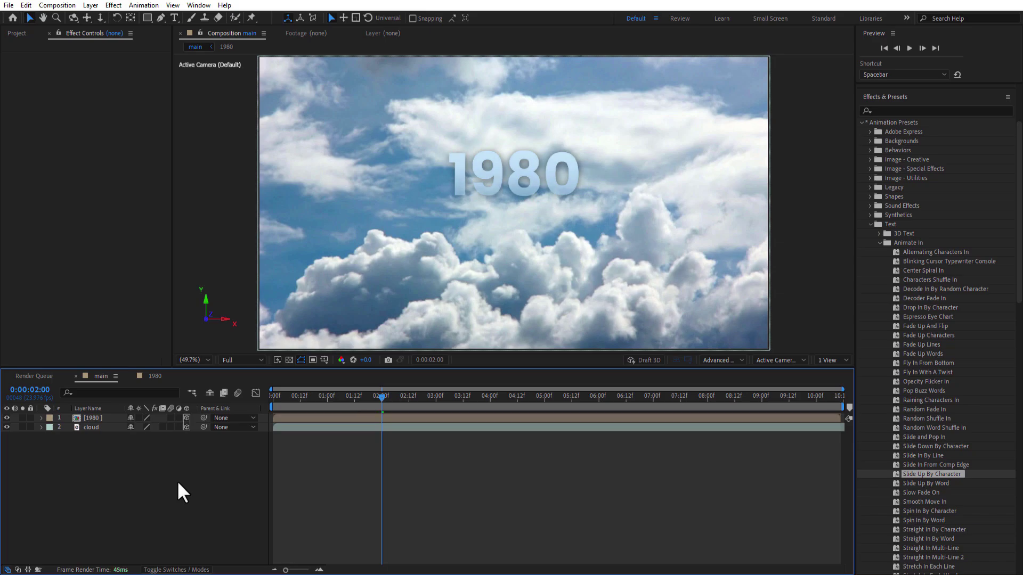
left_click(187, 419)
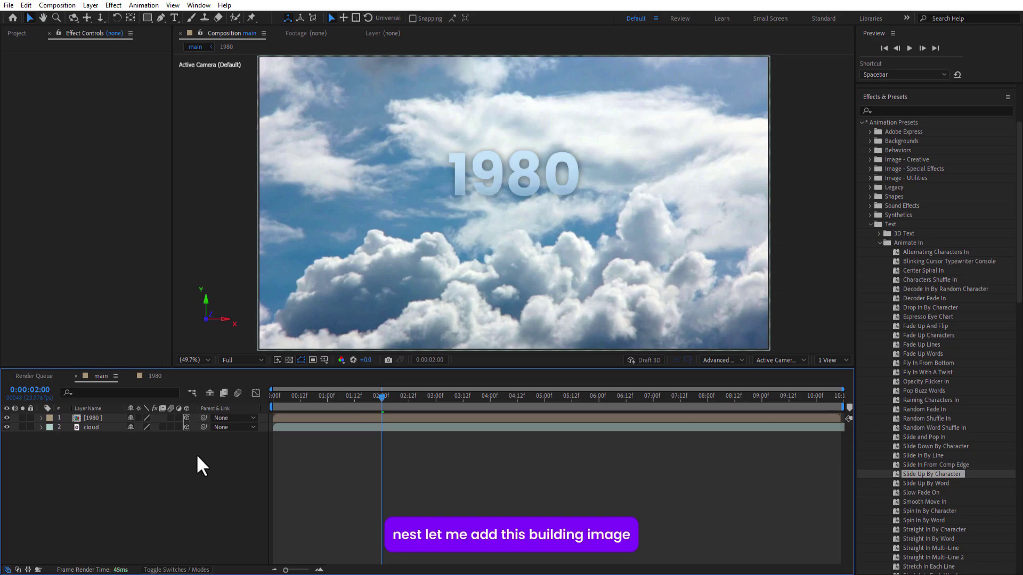
Add the neo-brutalism building image between the 1980 and cloud layers, adjust its scale, and make it a hidden 3D layer.
left_click(17, 33)
left_click(32, 173)
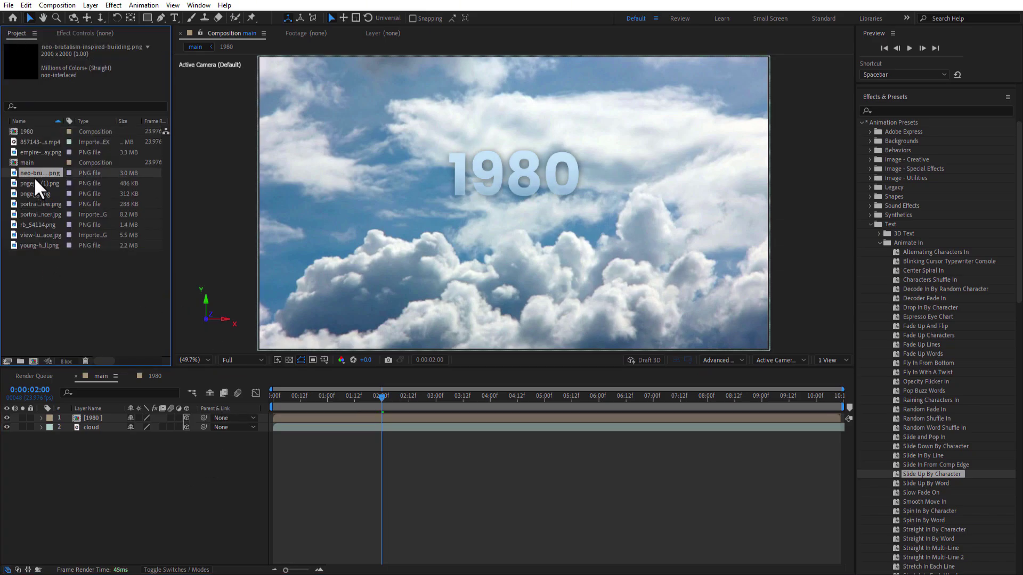
left_click_drag(102, 407, 104, 443)
key("s")
left_click(42, 427)
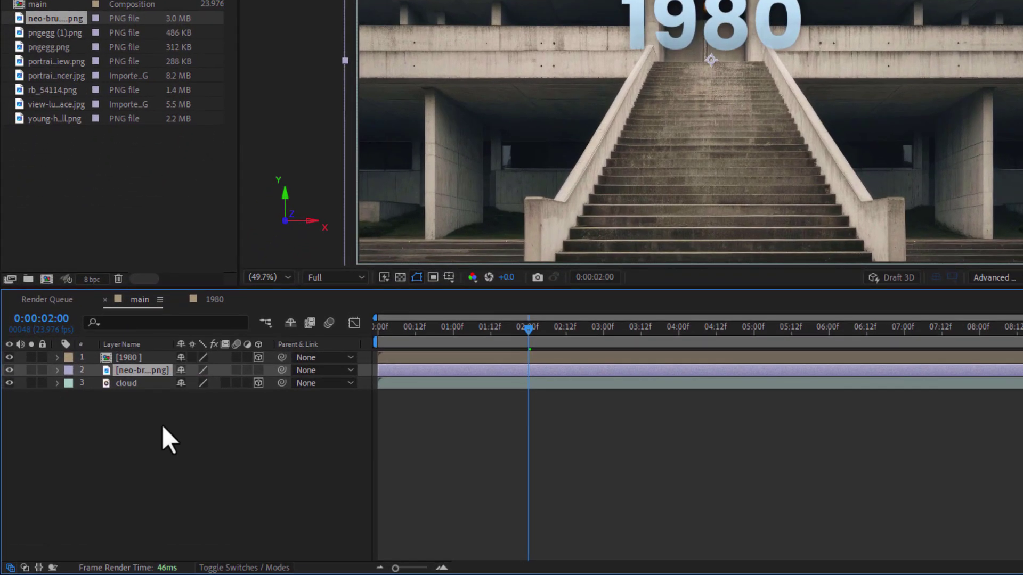
left_click(6, 427)
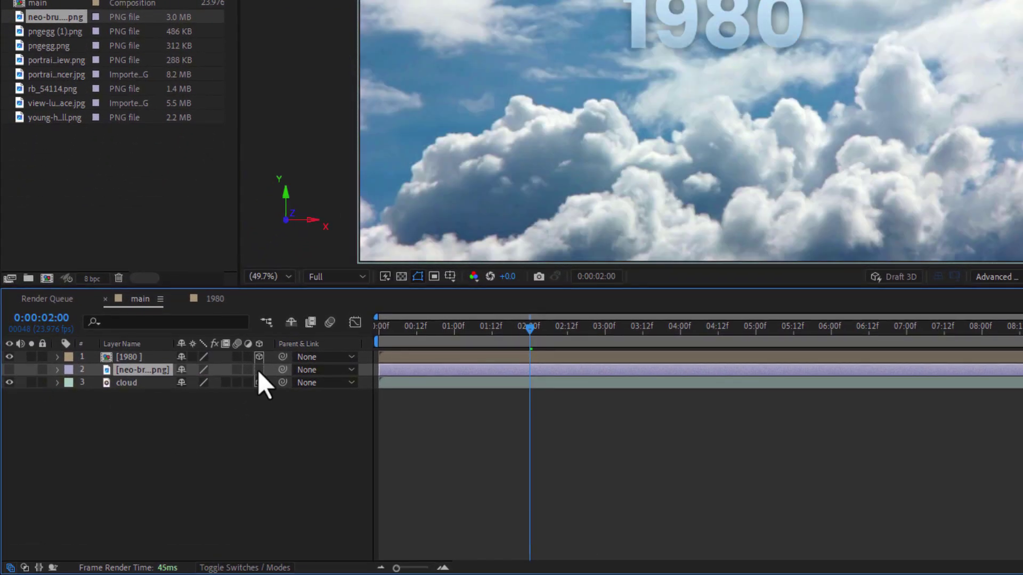
left_click(178, 459)
Create a null object in the main composition.
right_click(147, 436)
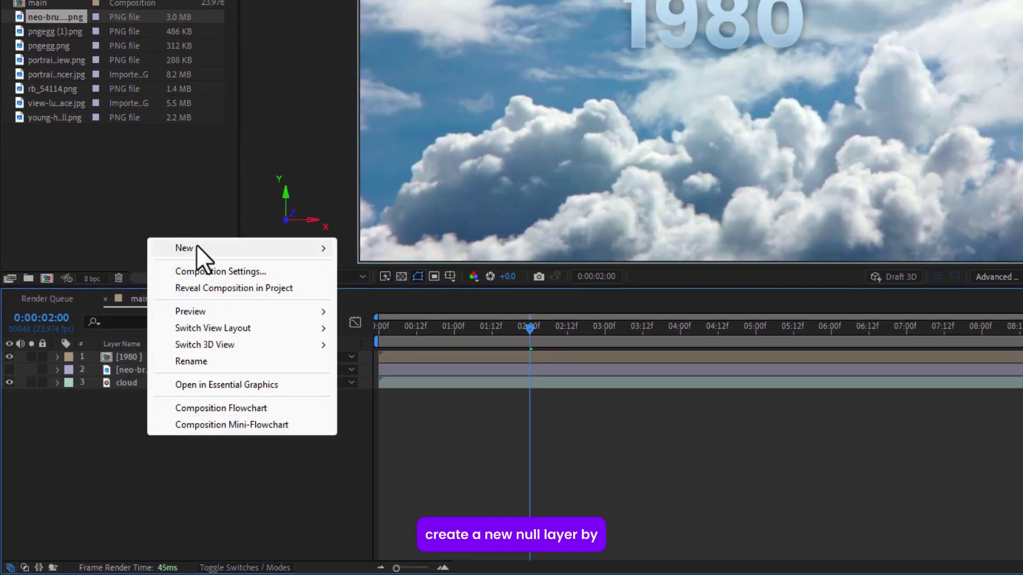
mouse_move(197, 246)
left_click(405, 338)
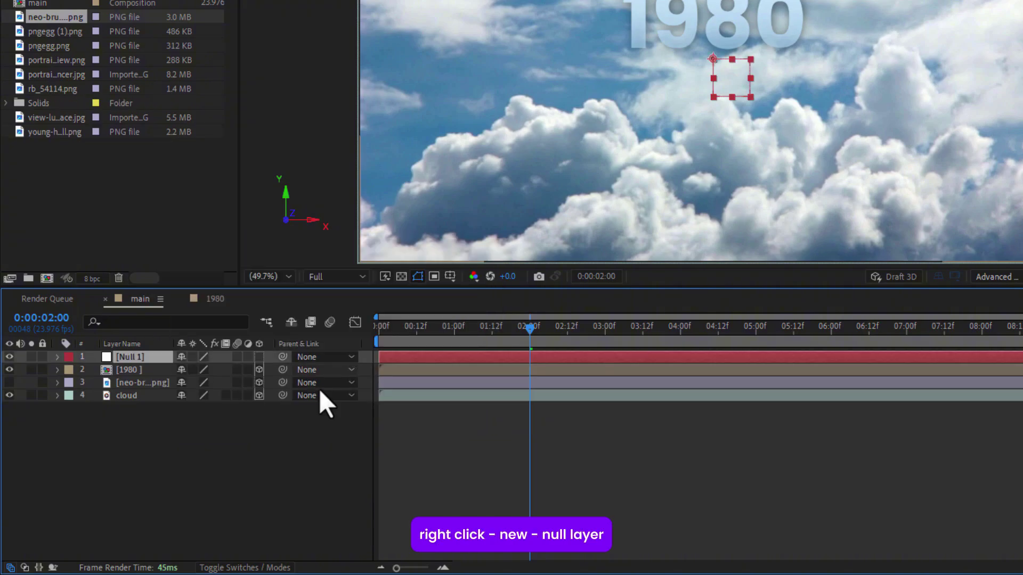
Create a two-node camera with the 50mm preset in the main composition.
right_click(210, 451)
mouse_move(272, 263)
left_click(447, 337)
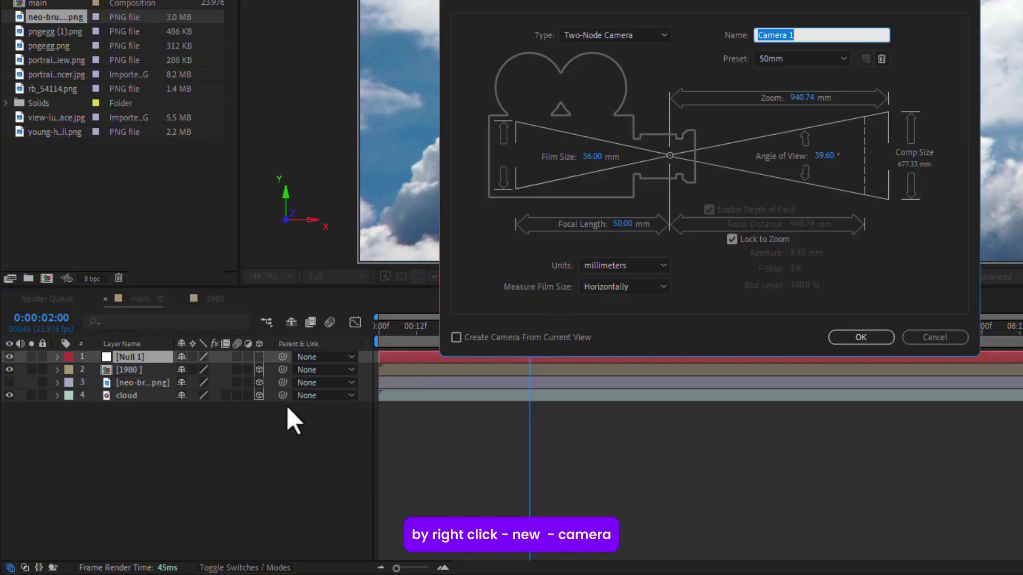
left_click(850, 339)
Place the null above the camera as a 3D layer and parent Camera 1 to it.
left_click_drag(142, 368, 146, 356)
left_click(259, 357)
left_click_drag(282, 370, 138, 356)
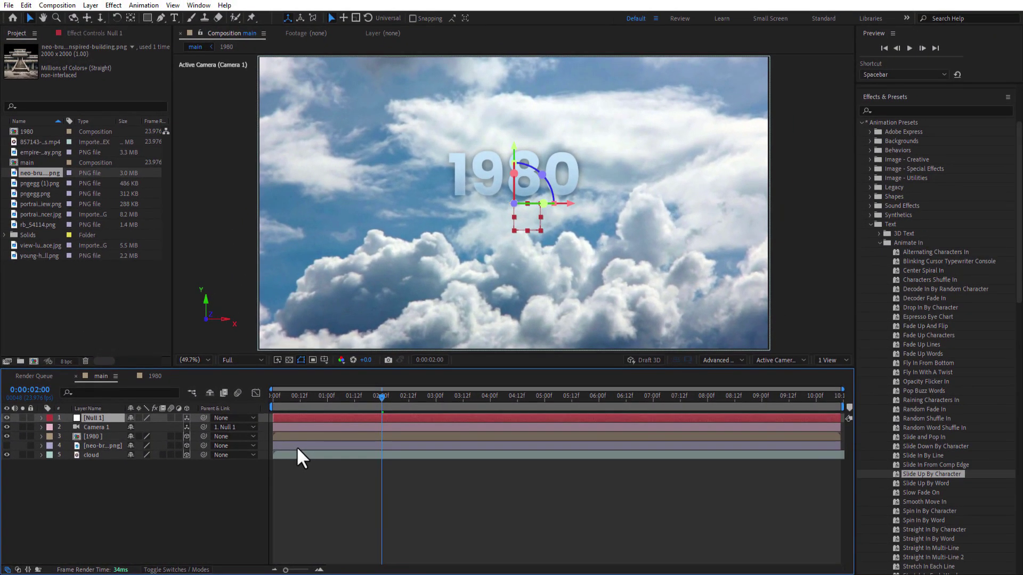
Keyframe the null's position at 0:00:02:00 with its Z value set to 298.
key("Page_Up")
key("p")
left_click(68, 427)
left_click_drag(164, 427, 310, 410)
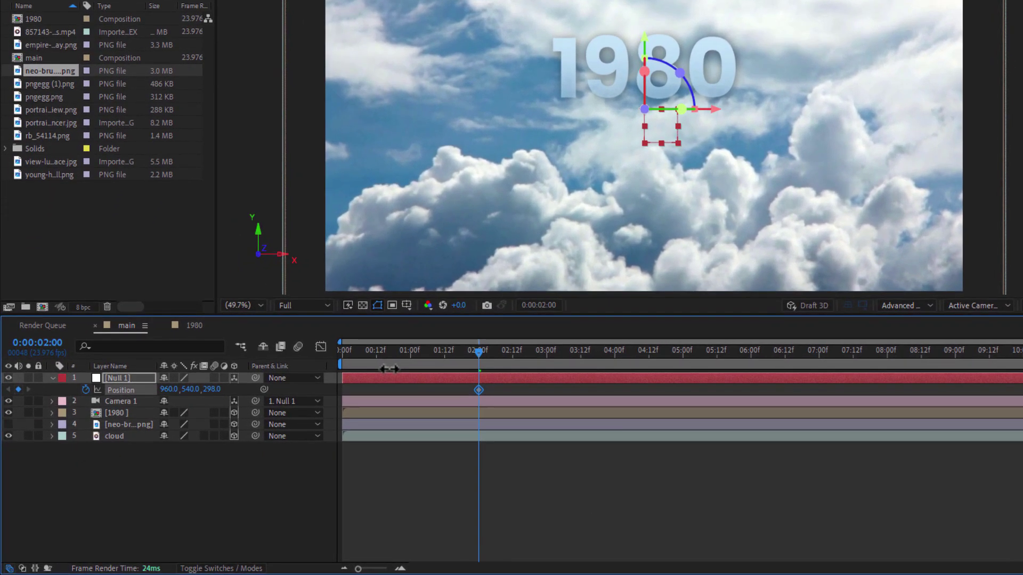
Add a second position keyframe to Null 1 at 0:00:04:00 with its Y value set to 814.
left_click_drag(345, 357, 615, 391)
left_click_drag(179, 388, 439, 503)
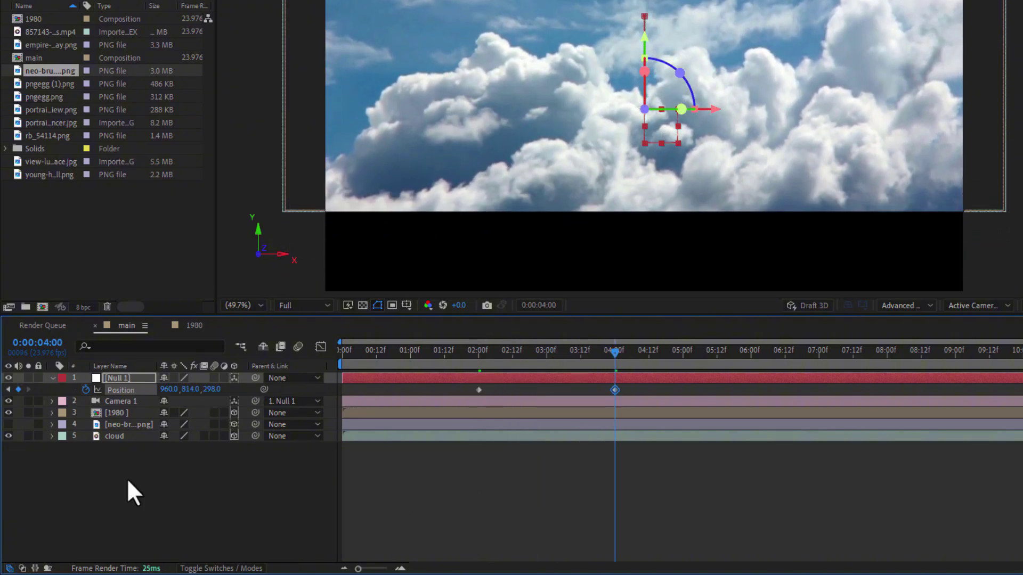
Show the building image layer, rescale it, and lower it to a Y position of 1641 beneath the 1980 title.
left_click(8, 424)
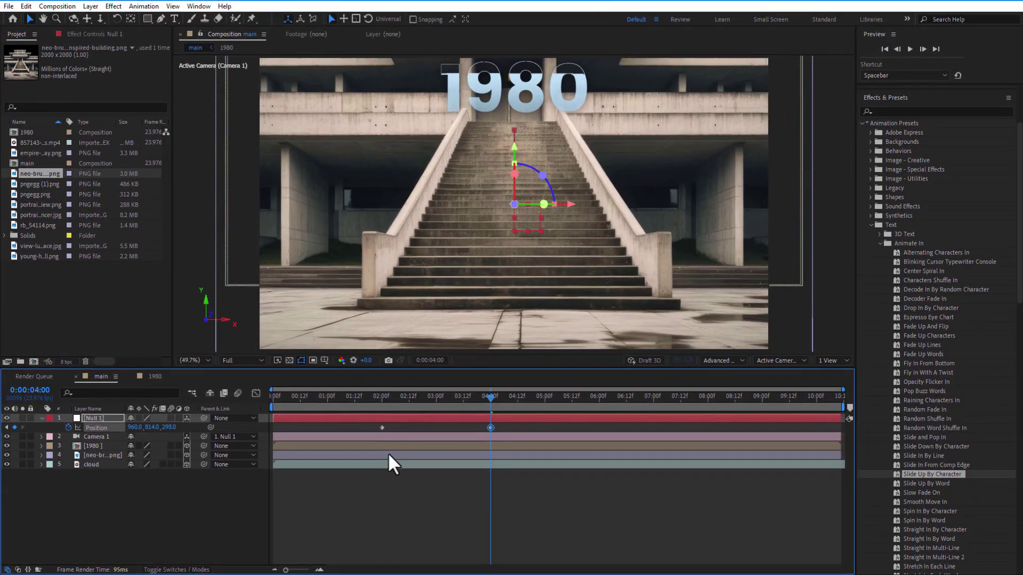
left_click(431, 456)
key("s")
left_click(385, 401)
left_click_drag(386, 403, 349, 403)
left_click_drag(154, 464, 413, 450)
key("p")
left_click_drag(356, 399, 270, 401)
left_click_drag(154, 464, 365, 447)
left_click_drag(357, 409, 488, 458)
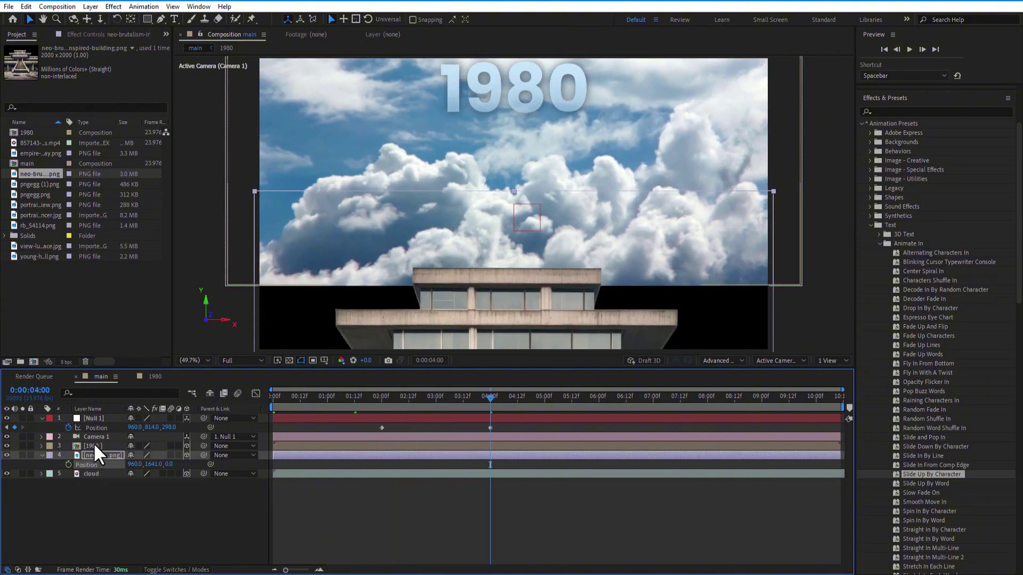
Scale the cloud layer up to 252% to fill the frame at 0:00:04:00.
left_click(91, 472)
key("s")
left_click_drag(147, 486, 197, 481)
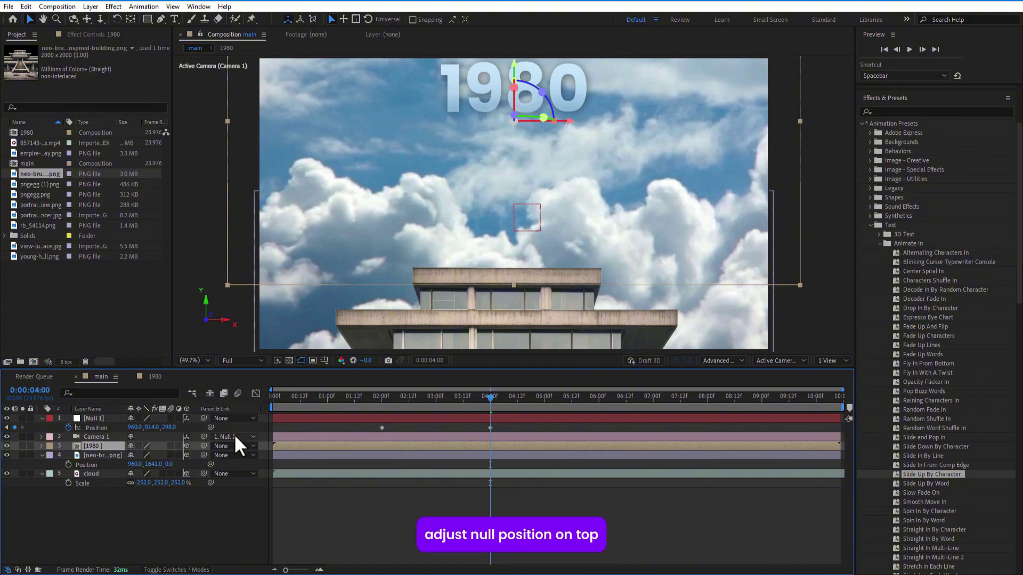
left_click_drag(168, 427, 144, 427)
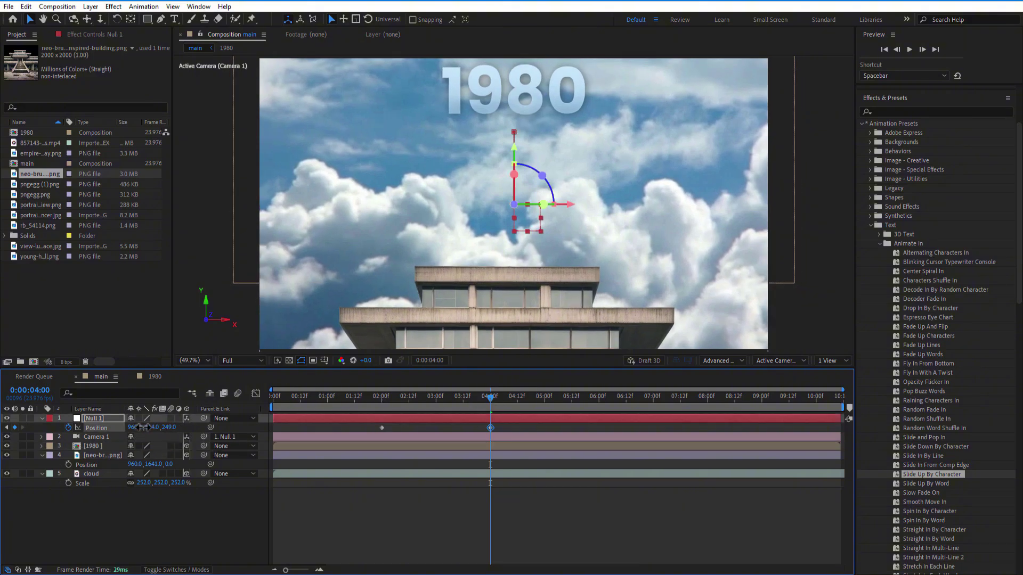
left_click(160, 446)
key("ctrl+z")
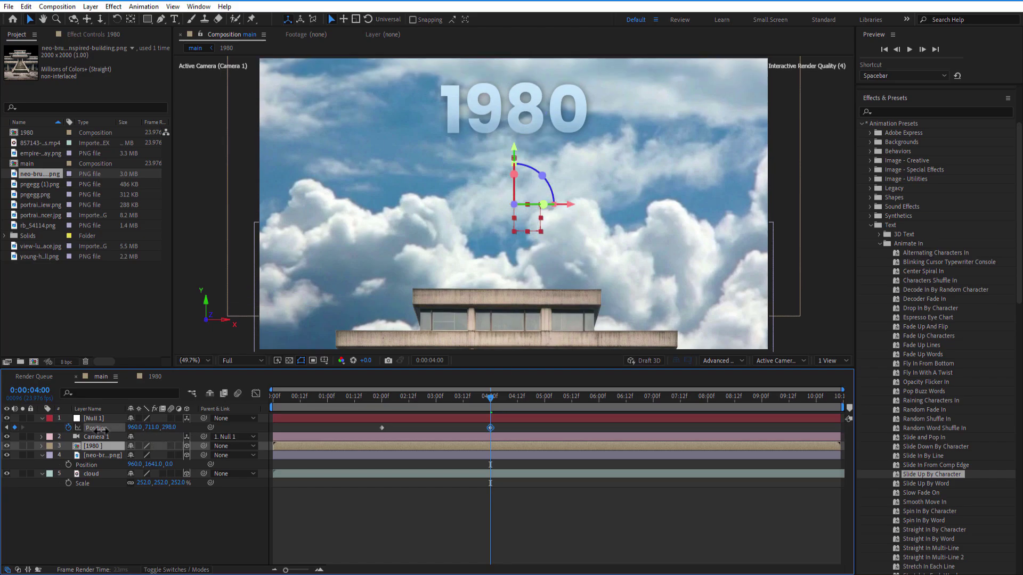
Increase Null 1's Y position at 0:00:04:00 to carry the camera further down the building.
left_click_drag(185, 437, 470, 437)
left_click_drag(508, 397, 418, 427)
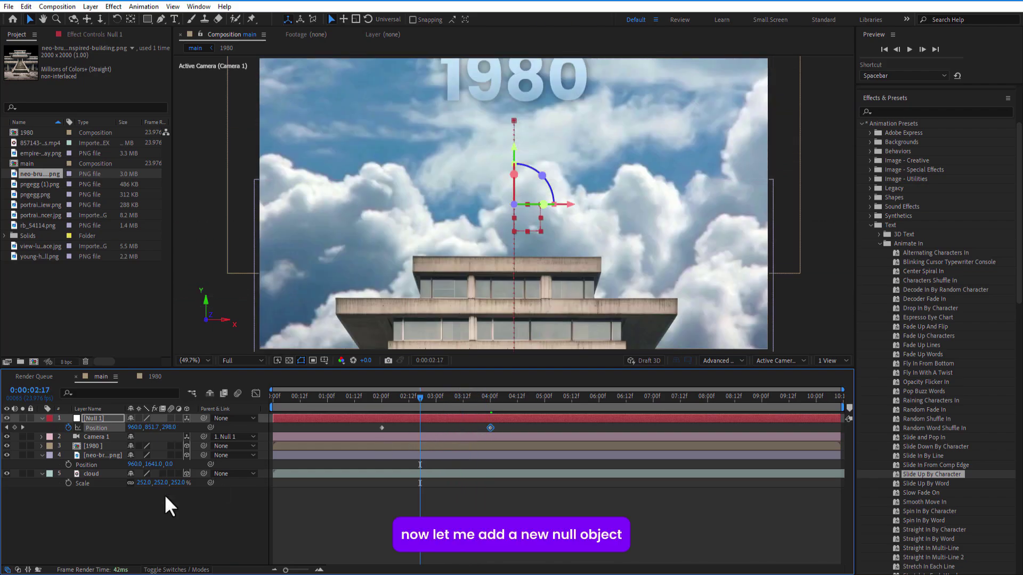
Create a second null object, make it 3D, and parent Null 1 to it.
right_click(142, 517)
mouse_move(178, 383)
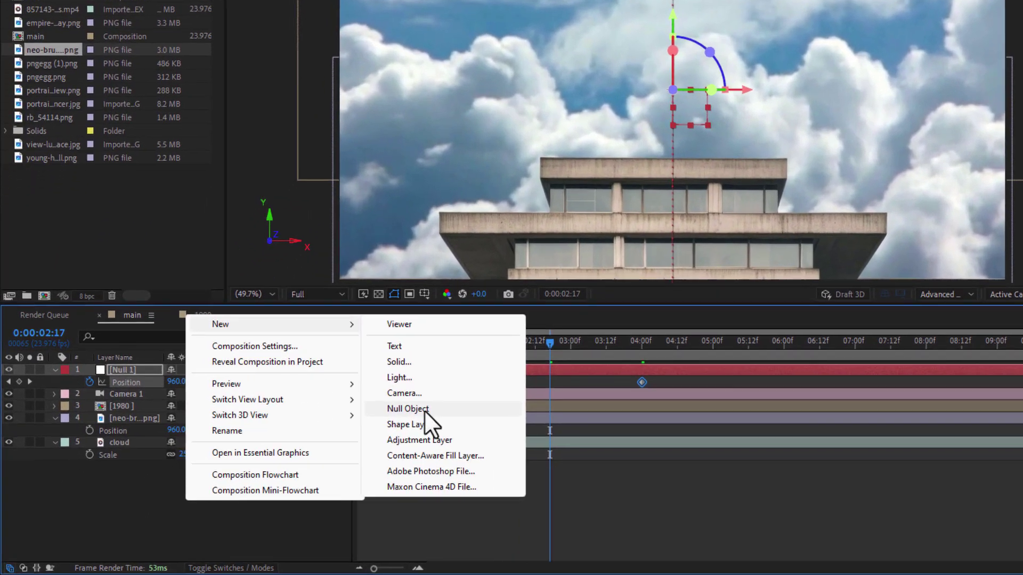
left_click(315, 448)
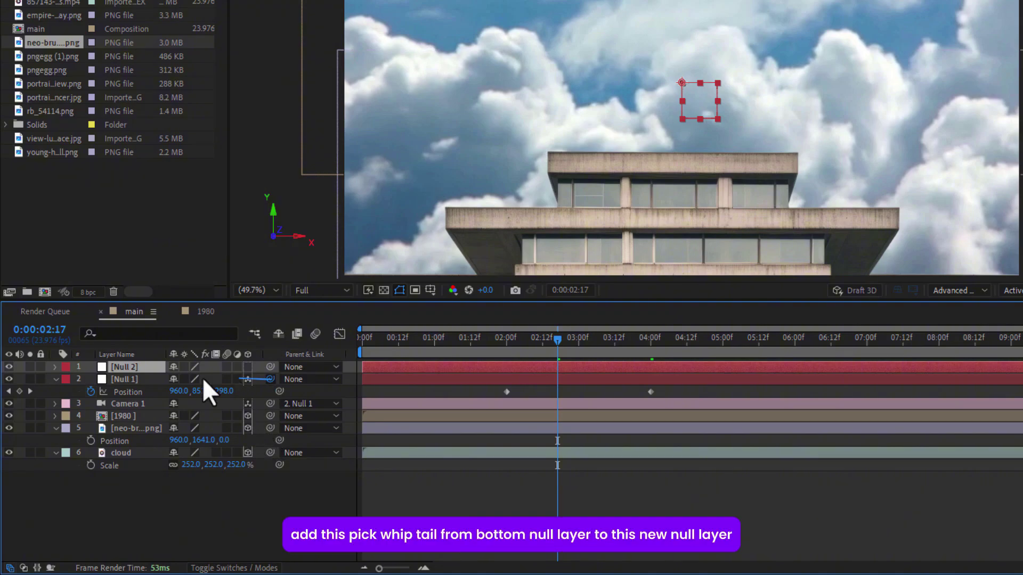
left_click_drag(202, 378, 131, 368)
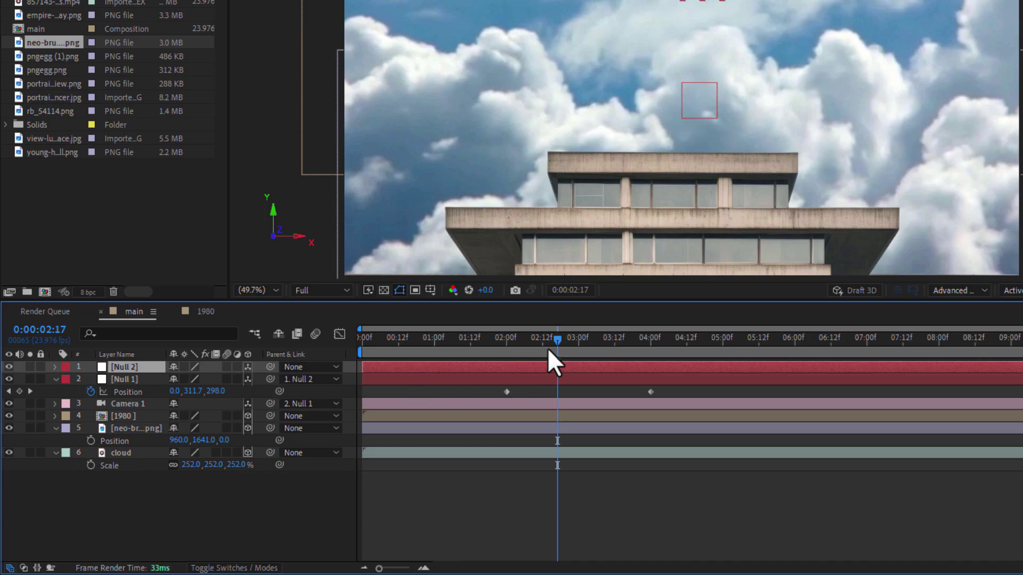
Keyframe Null 2's position at 0:00:02:20 and pull its Z value back to -499 at 0:00:04:08.
key("p")
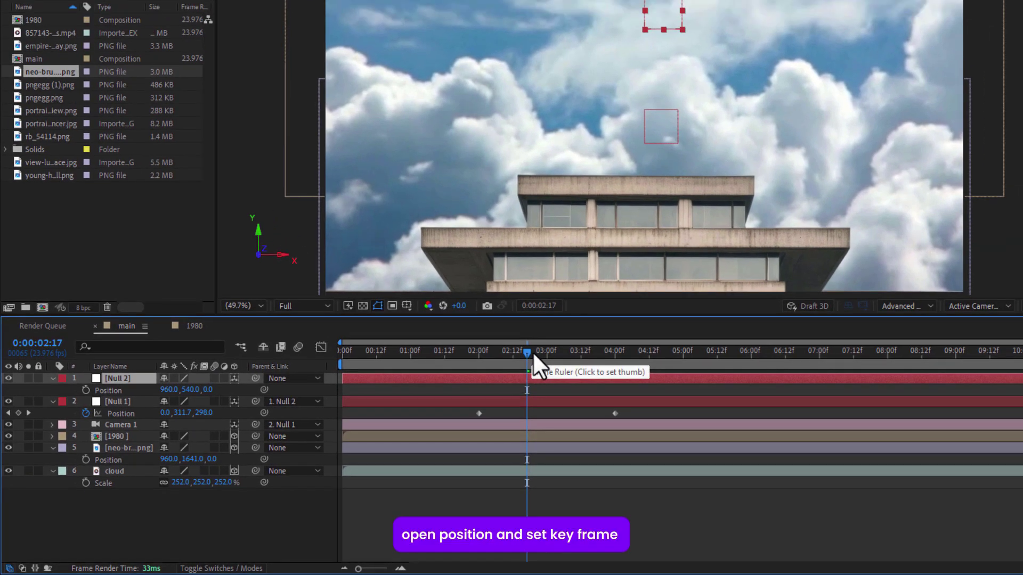
left_click(534, 354)
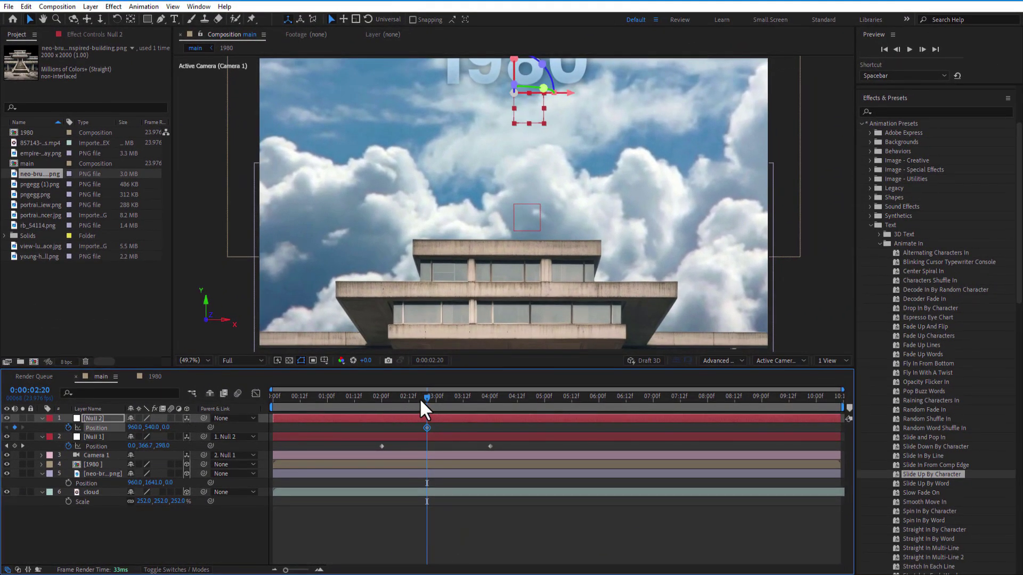
left_click_drag(420, 398, 507, 411)
left_click_drag(167, 430, 53, 453)
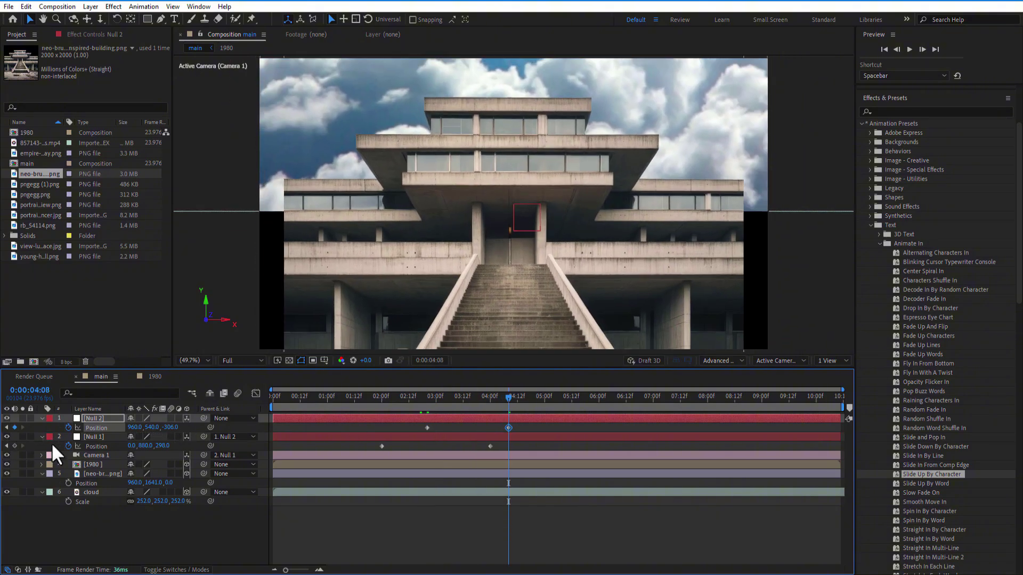
left_click_drag(171, 422, 67, 428)
Set the cloud layer's Y position to 1099 so it covers the sky behind the building at 0:00:04:00.
left_click_drag(491, 399, 489, 397)
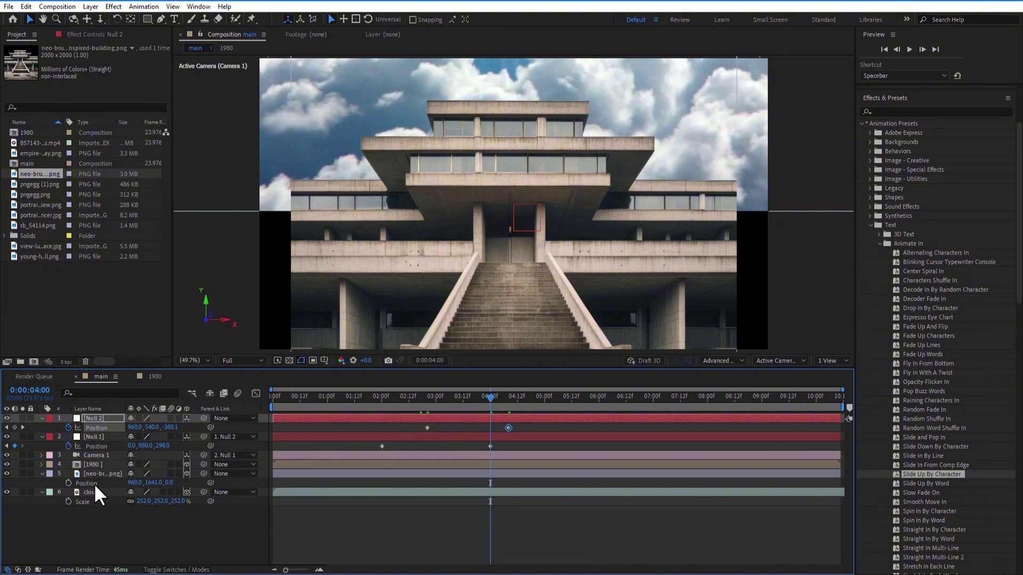
left_click(107, 493)
key("p")
left_click_drag(151, 501, 346, 487)
left_click_drag(396, 485, 466, 482)
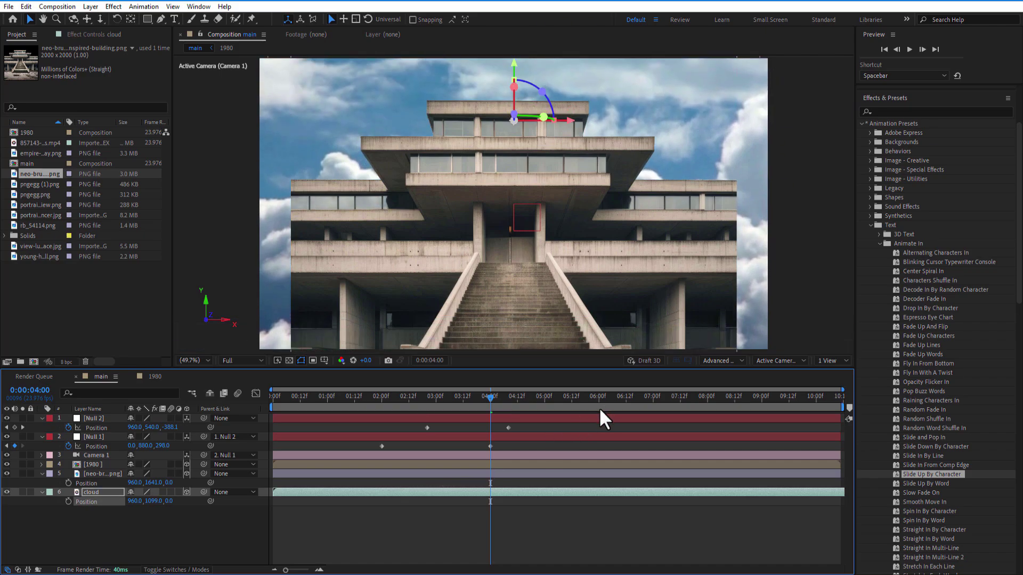
Enlarge the building layer and lower it to a Y position of 1819.
left_click(103, 474)
key("s")
left_click_drag(140, 483, 249, 482)
key("p")
Scale the cloud layer to 295% so it fills the frame around 0:00:01:23.
left_click_drag(488, 400, 377, 415)
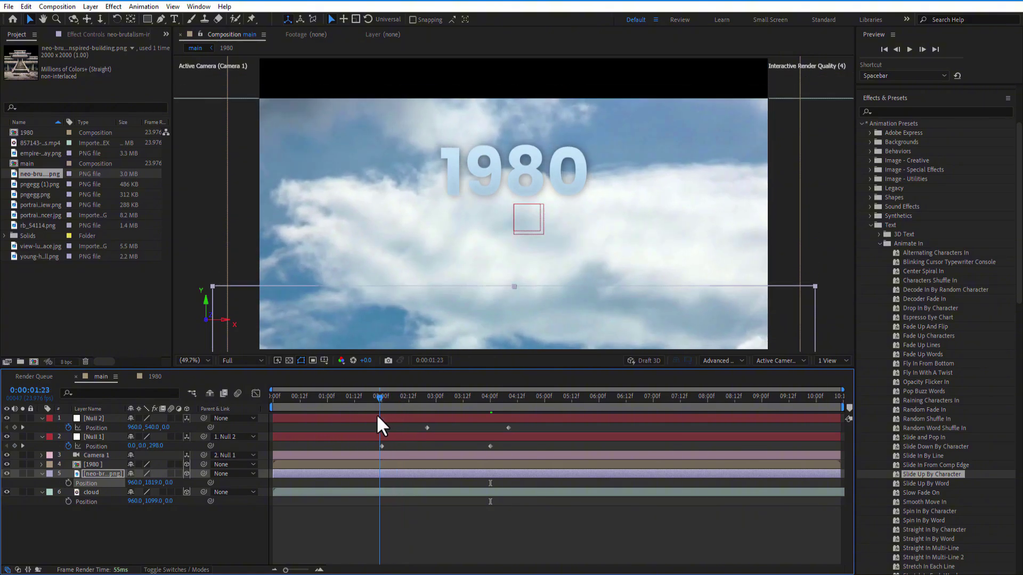
left_click(96, 492)
key("s")
left_click_drag(143, 502, 163, 501)
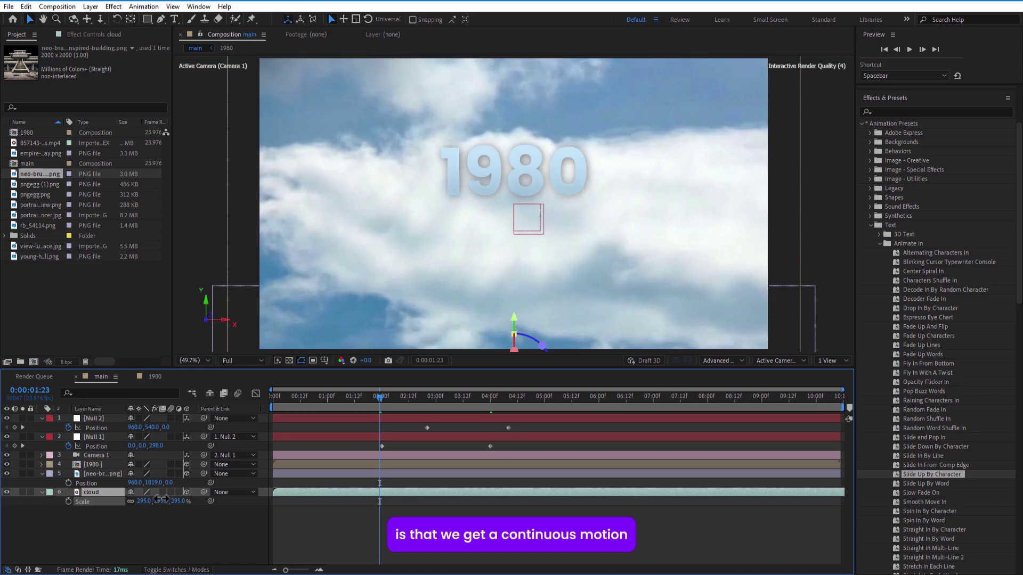
Move Null 2's two position keyframes to 0:00:02:00 and 0:00:04:00, in line with Null 1's keyframes.
left_click_drag(383, 398, 395, 520)
left_click_drag(426, 428, 384, 431)
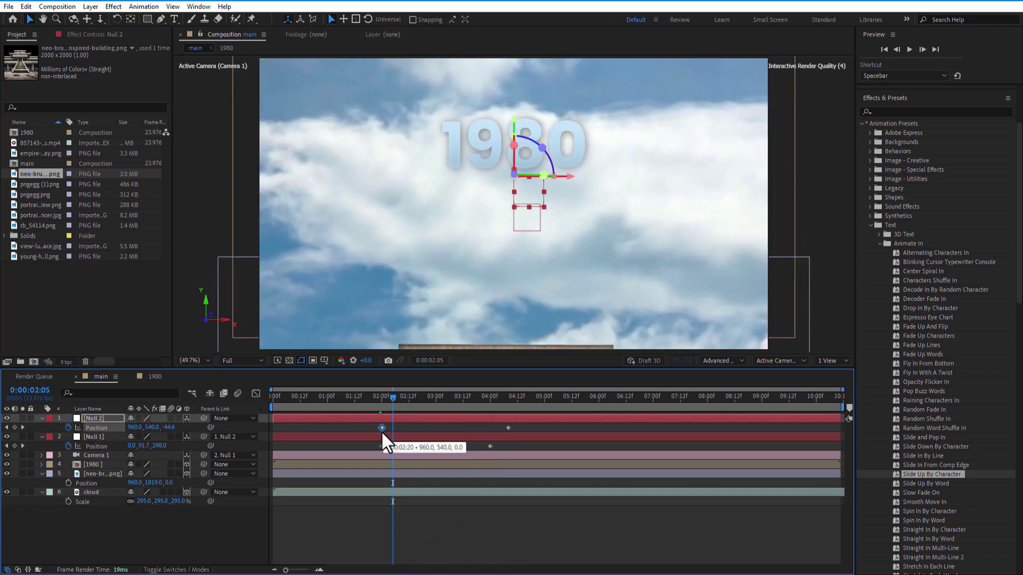
left_click_drag(508, 427, 485, 429)
left_click_drag(399, 395, 490, 462)
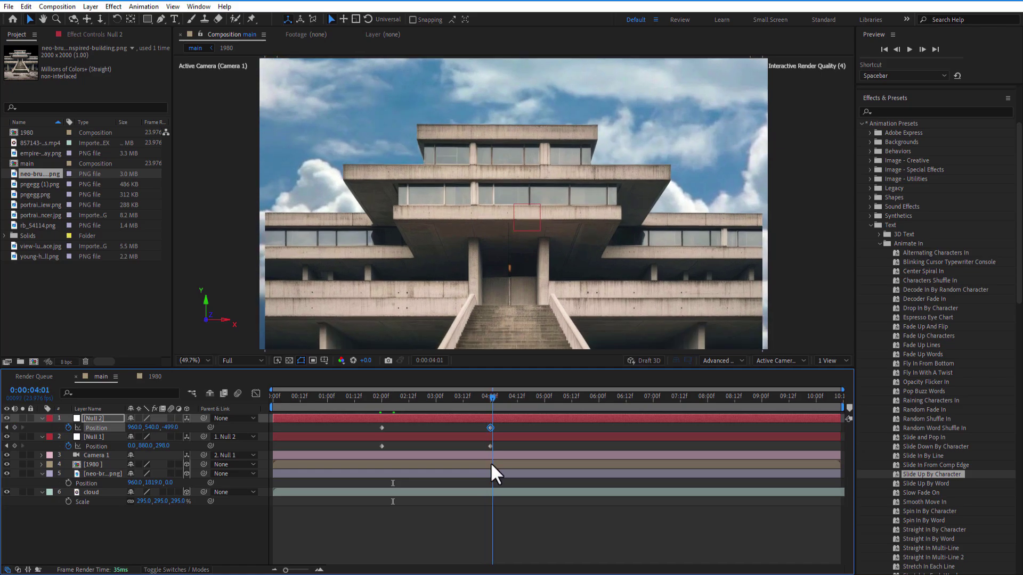
Scale the building layer up further and set its Y position to 1929.
left_click(101, 473)
key("s")
left_click_drag(148, 484, 214, 481)
key("p")
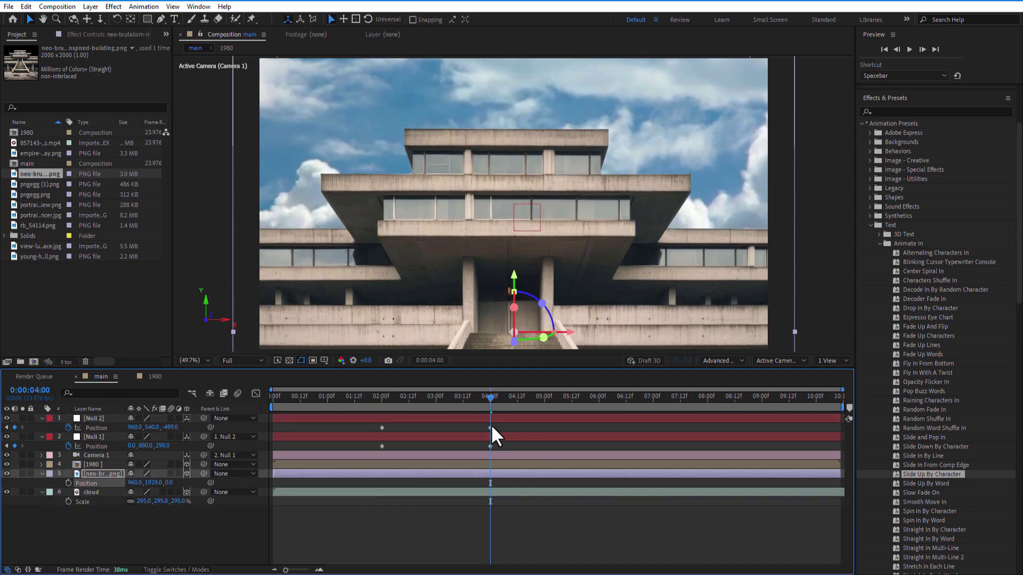
Move Null 2's last position keyframe to 0:00:05:05.
left_click_drag(491, 427, 556, 428)
left_click_drag(491, 403, 547, 404)
Add the character image rb_54114.png below the camera in the main composition as a 3D layer.
left_click(42, 226)
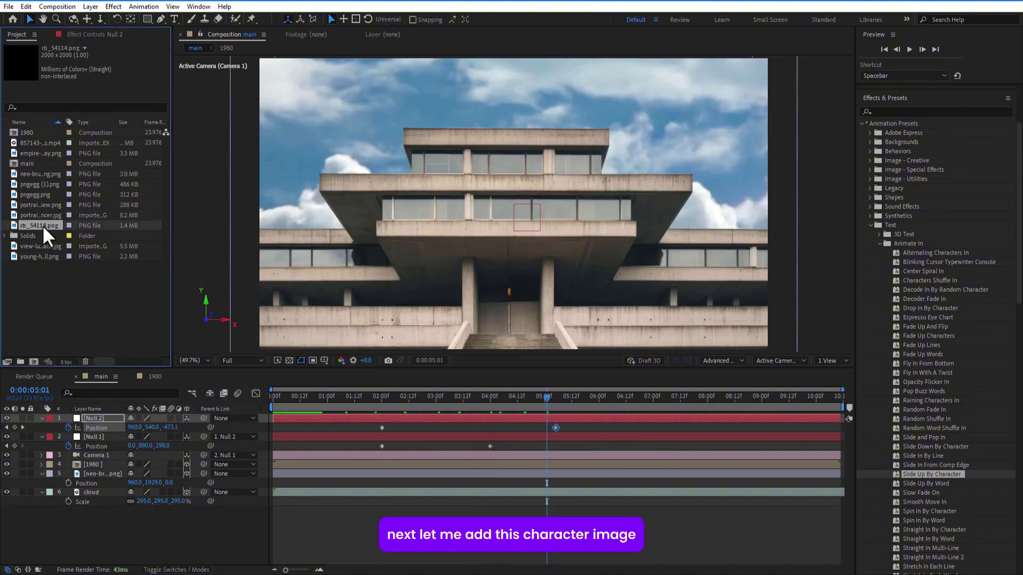
left_click_drag(34, 225, 104, 459)
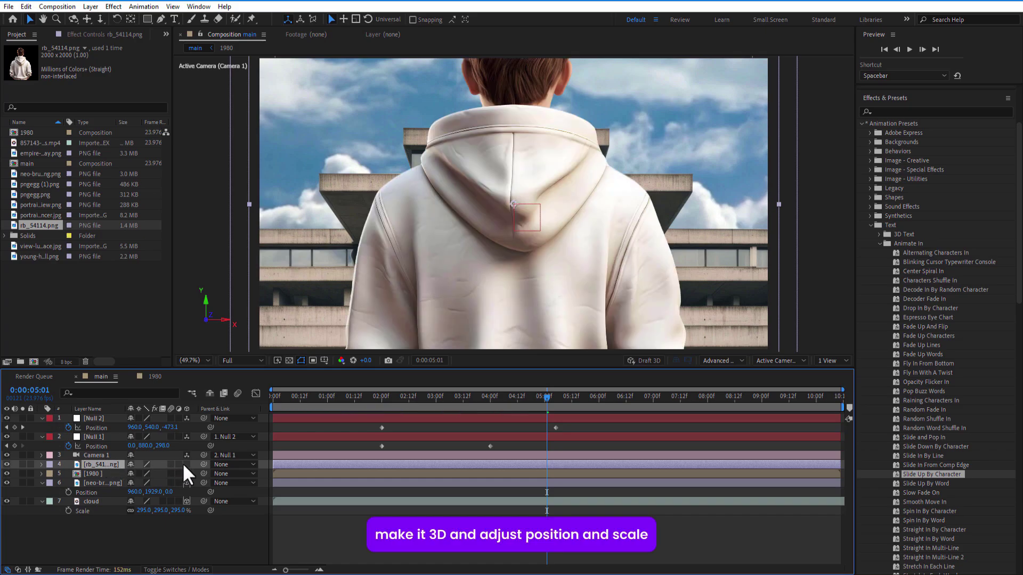
left_click(187, 464)
Scale the character down and set its Y position to 1719 so it stands in front of the building.
key("p")
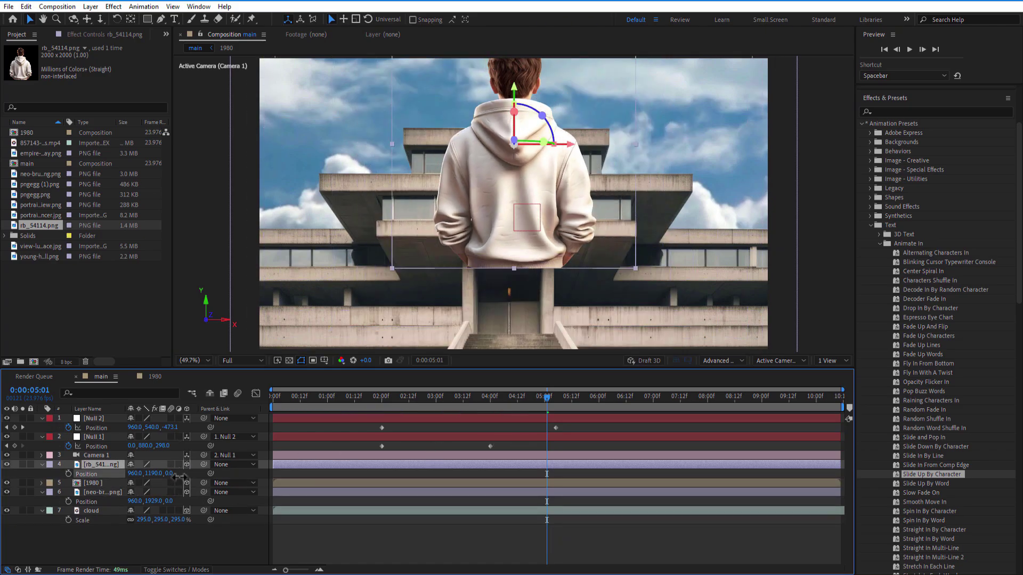
left_click_drag(153, 473, 388, 466)
left_click_drag(445, 401, 555, 396)
key("s")
left_click_drag(141, 474, 133, 473)
key("p")
left_click_drag(154, 474, 223, 471)
Collapse the open properties of the character, building and cloud layers in the timeline.
left_click_drag(557, 399, 489, 428)
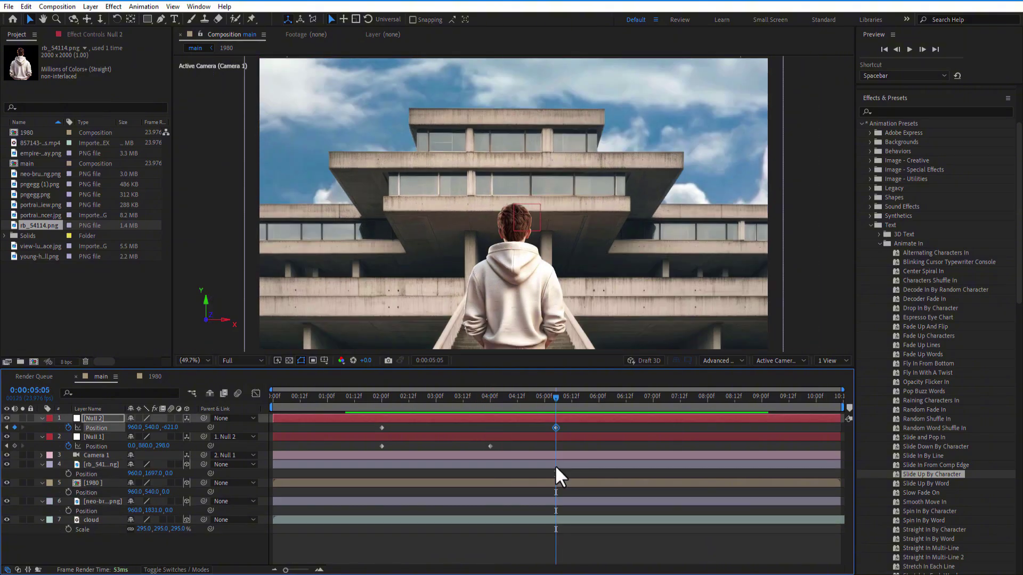
left_click(42, 465)
left_click(42, 474)
left_click(42, 483)
left_click(42, 492)
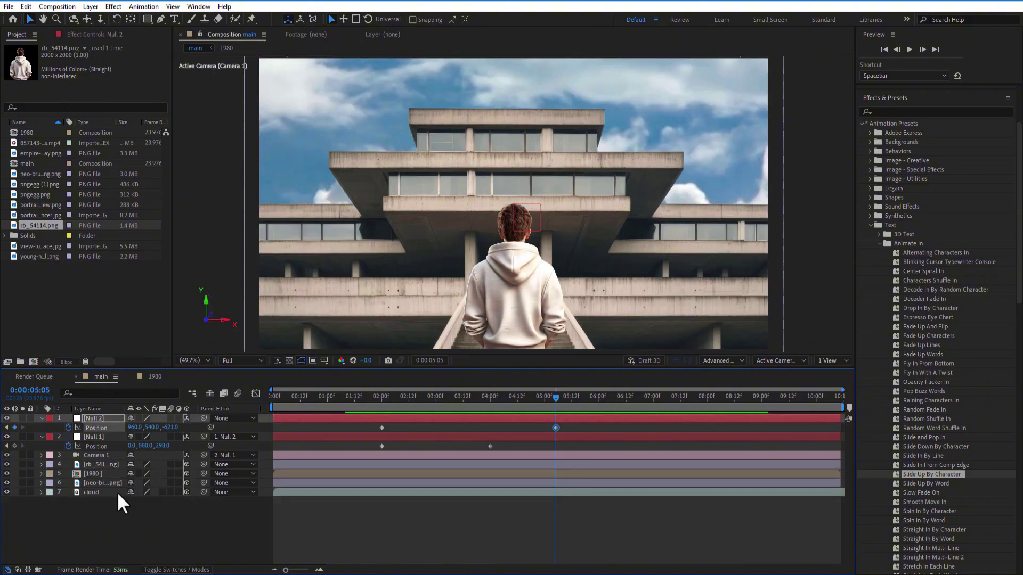
Apply Easy Ease to the position keyframes of Null 1 and Null 2.
left_click_drag(511, 443, 489, 446)
left_click(381, 446, "shift")
right_click(381, 446)
mouse_move(495, 438)
left_click(538, 473)
left_click_drag(570, 424, 379, 426)
left_click(571, 425)
right_click(556, 428)
left_click(554, 454)
Add the image of the man in the pink shirt as a 3D layer between the building and cloud layers.
left_click(539, 399)
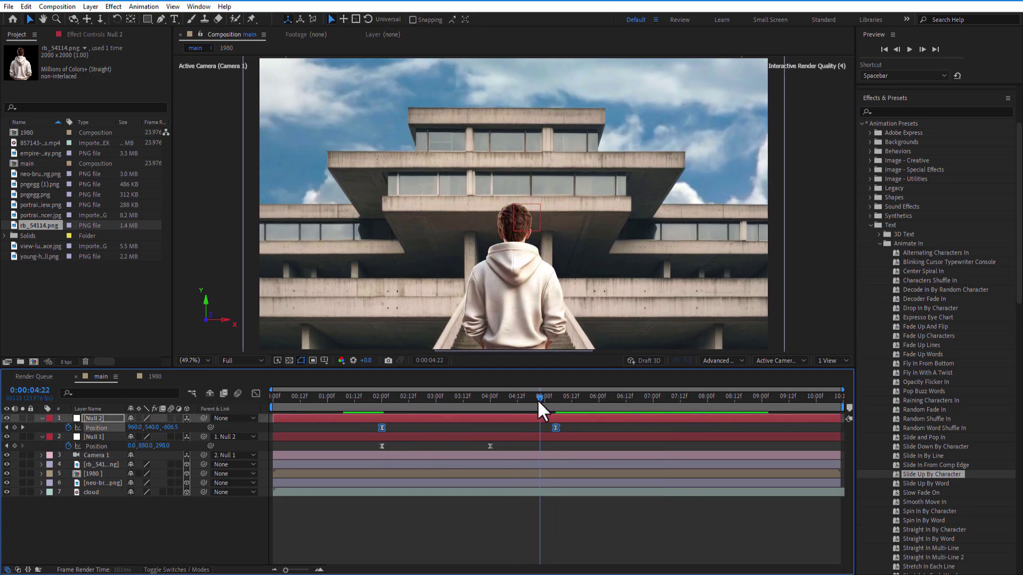
left_click(160, 526)
left_click_drag(41, 256, 90, 459)
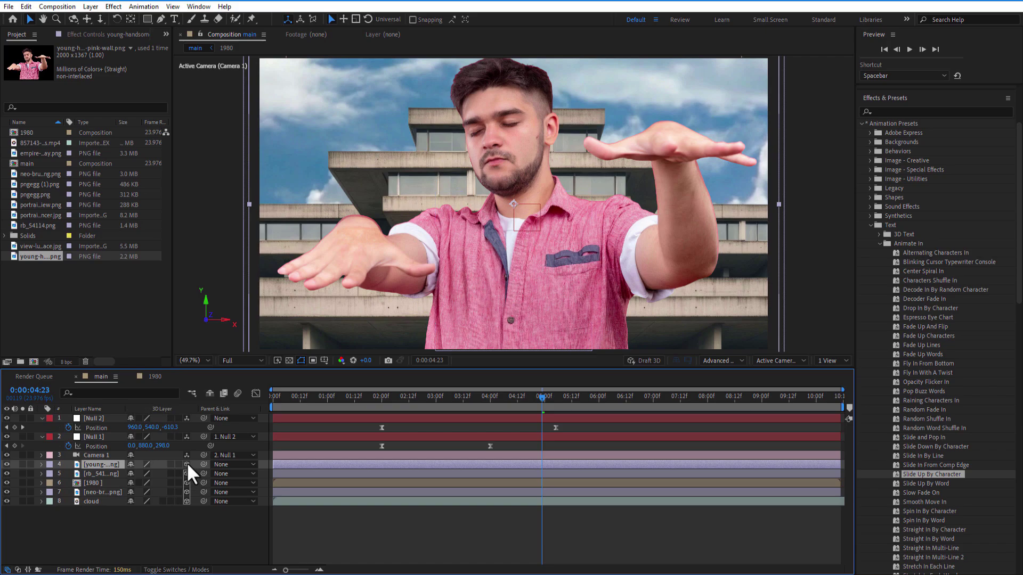
left_click(187, 464)
left_click_drag(103, 468, 257, 502)
Position the pink-shirt man behind the building at X 919, Y 740.
key("p")
left_click_drag(134, 501, 113, 502)
left_click(159, 536)
Keyframe the pink-shirt man's Y position at 1762, hidden behind the building, and place that keyframe at 0:00:04:21.
left_click_drag(543, 400, 494, 405)
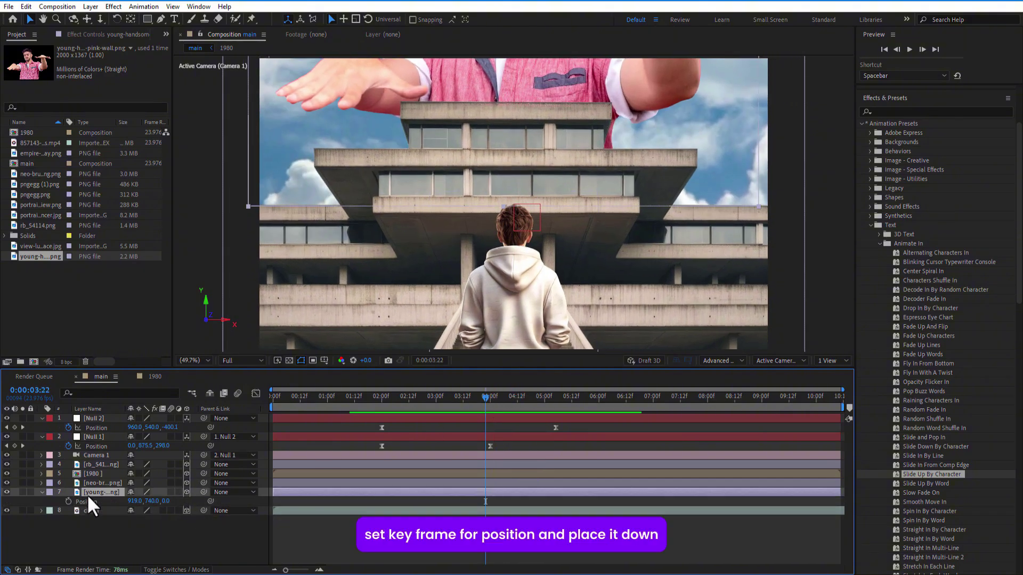
left_click(69, 502)
left_click_drag(151, 502, 700, 497)
left_click_drag(484, 398, 536, 410)
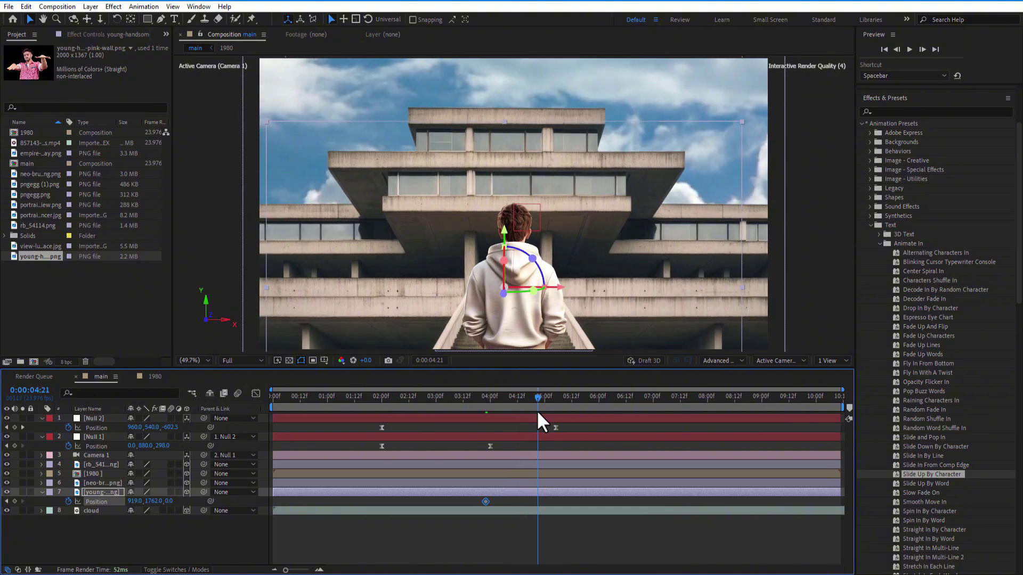
left_click_drag(484, 501, 536, 502)
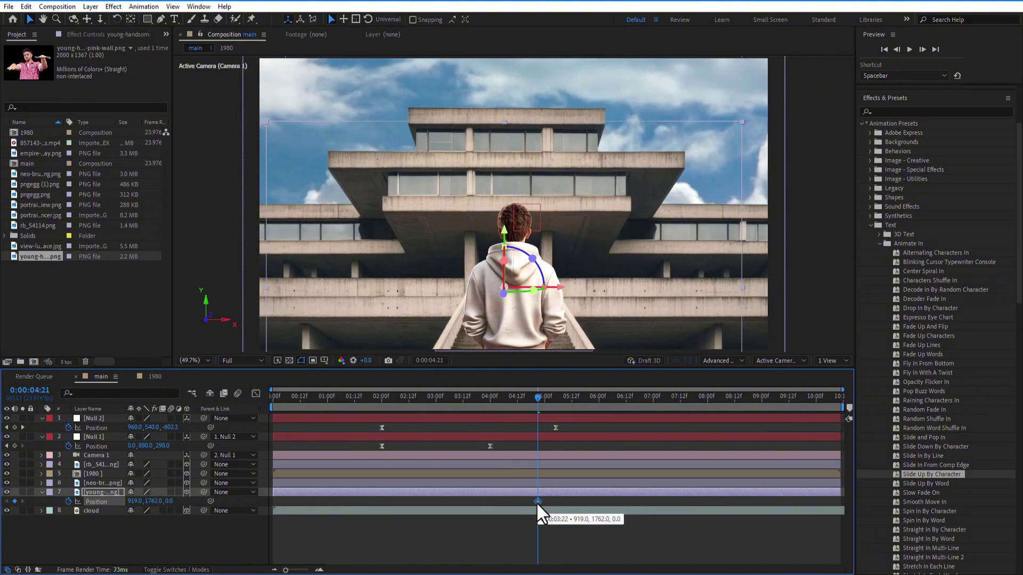
Raise the pink-shirt man to a Y position of 711 at 0:00:06:12.
left_click_drag(542, 398, 625, 413)
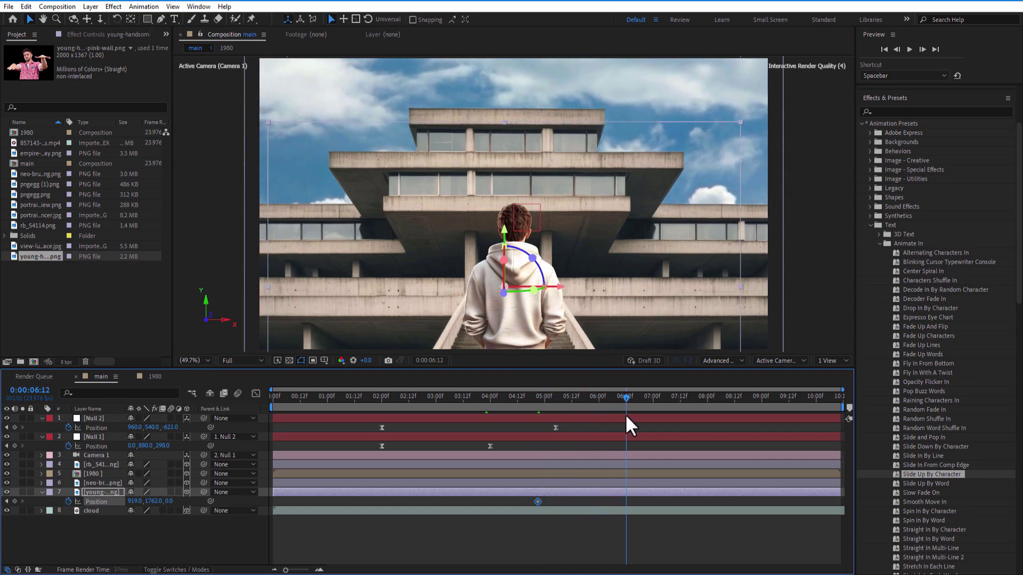
left_click_drag(153, 501, 5, 501)
left_click_drag(152, 501, 0, 463)
mouse_move(150, 501)
left_mouse_down()
mouse_move(27, 493)
mouse_move(136, 497)
left_mouse_up()
Apply Easy Ease to both of the pink-shirt man's position keyframes.
left_click_drag(640, 499, 526, 502)
right_click(537, 502)
left_click(714, 420)
Create a third null object, make it 3D, and parent Null 2 to it.
left_click_drag(566, 402, 540, 401)
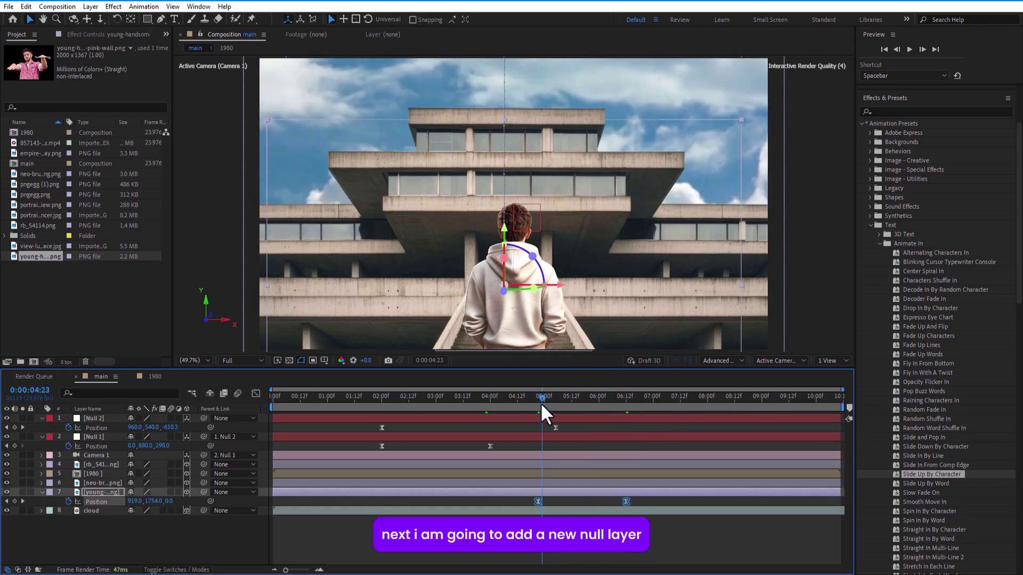
right_click(147, 557)
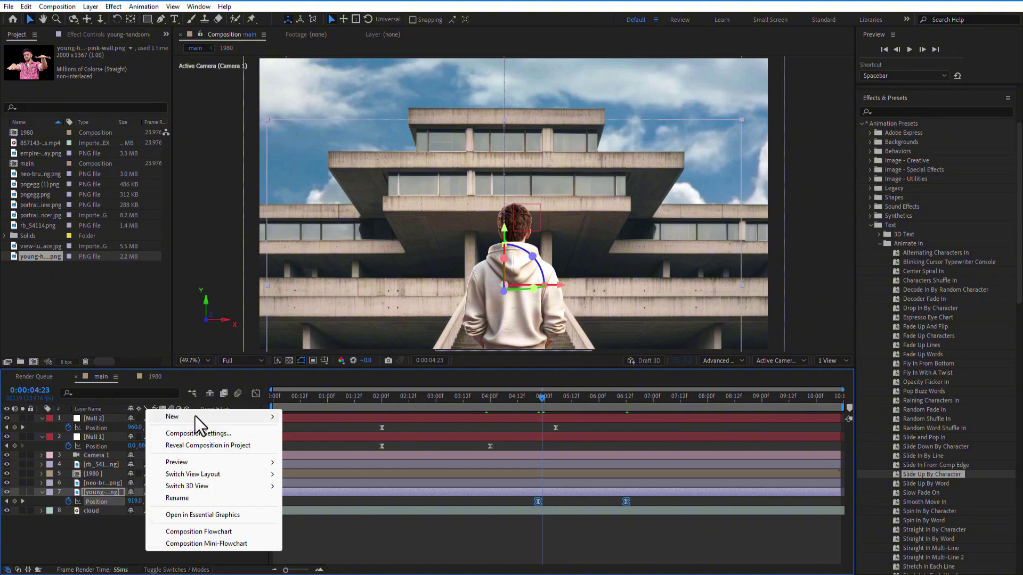
mouse_move(195, 417)
left_click(315, 481)
left_click_drag(101, 494, 113, 447)
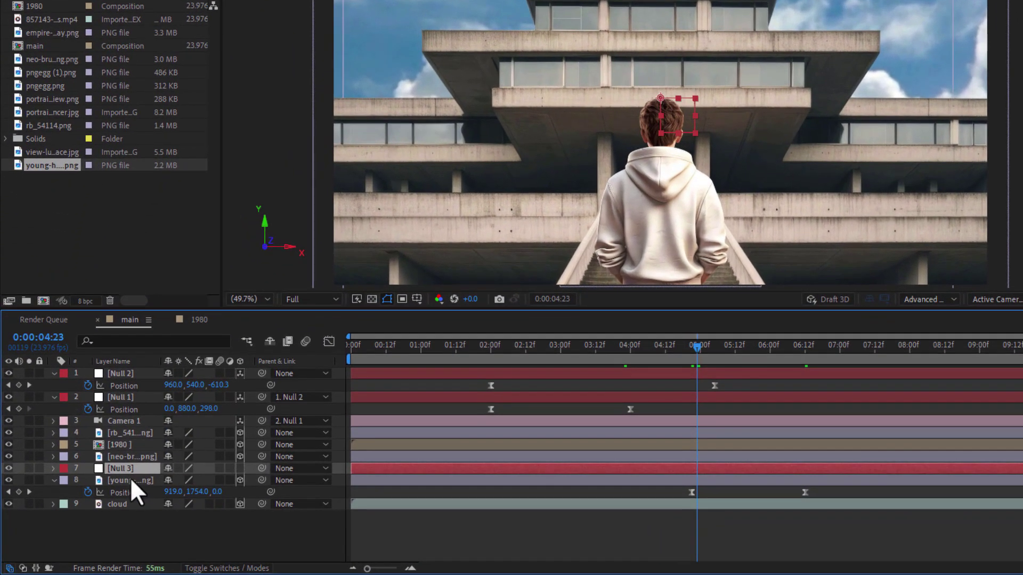
mouse_move(141, 401)
left_mouse_down()
mouse_move(143, 370)
mouse_move(247, 381)
mouse_move(132, 373)
left_mouse_up()
mouse_move(696, 343)
left_mouse_down()
mouse_move(676, 342)
mouse_move(694, 343)
left_mouse_up()
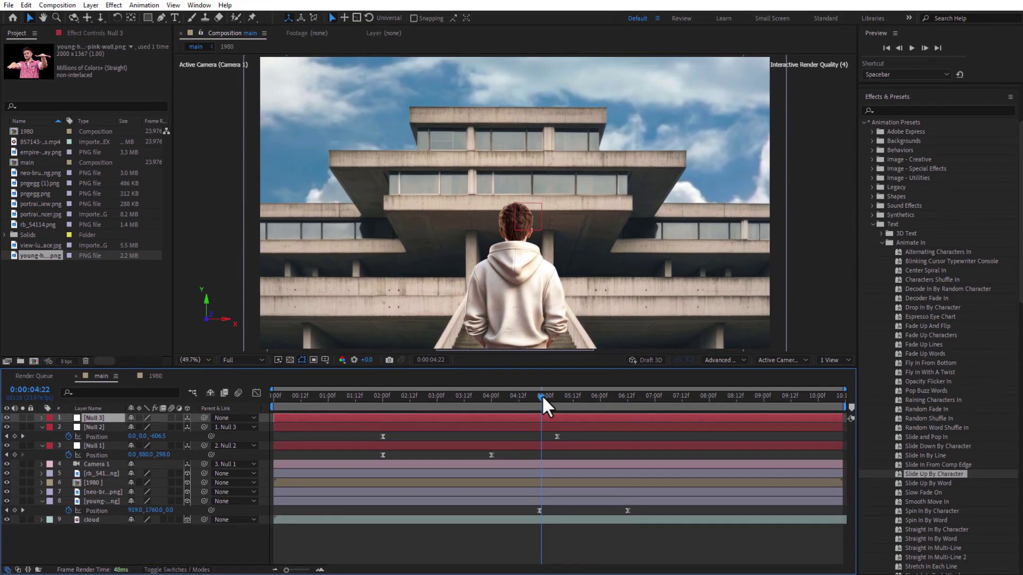
Keyframe Null 3's position at 0:00:04:19 and set its Y value to -175 at 0:00:06:14.
left_click_drag(542, 397, 533, 397)
key("p")
left_click(69, 428)
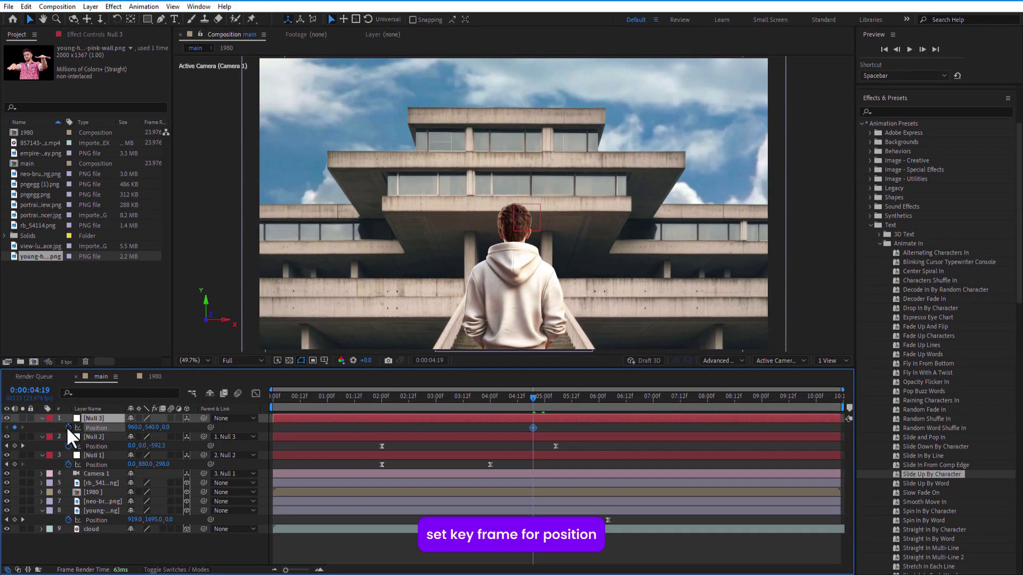
left_click_drag(533, 396, 628, 418)
left_click_drag(150, 427, 5, 439)
left_click_drag(151, 428, 40, 435)
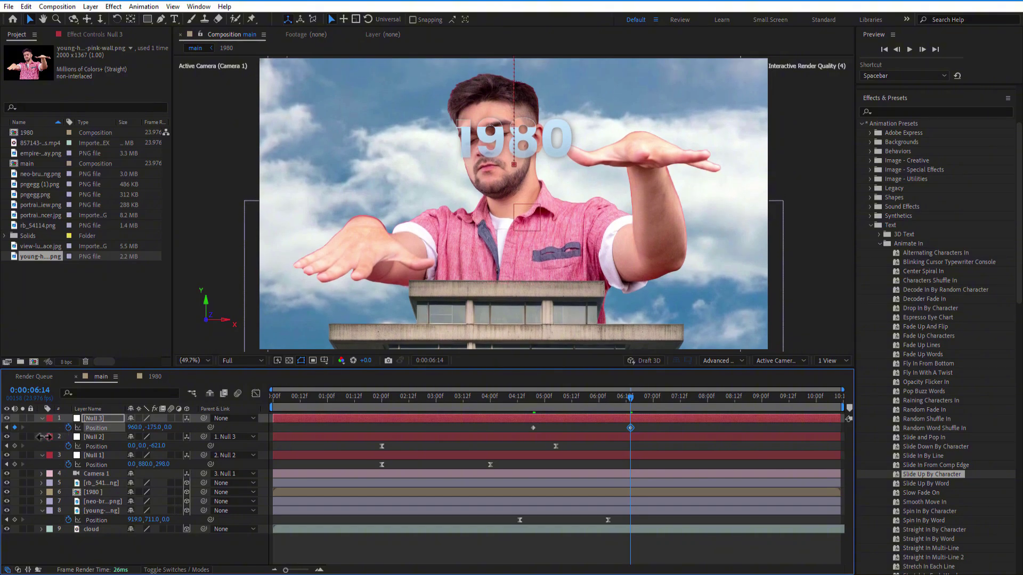
Split the 1980 layer at 0:00:03:15 and delete the part after the cut.
left_click(532, 405)
left_click_drag(532, 406, 468, 411)
left_click(484, 490)
key("ctrl+shift+d")
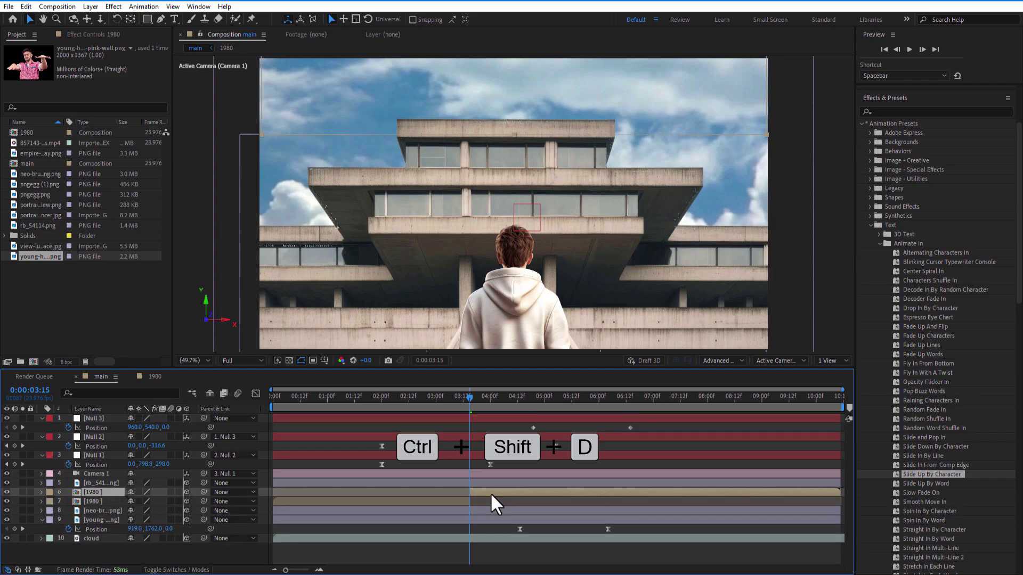
key("Delete")
Apply Easy Ease to Null 3's two position keyframes.
left_click_drag(468, 395, 630, 434)
left_click_drag(644, 424, 528, 429)
right_click(535, 425)
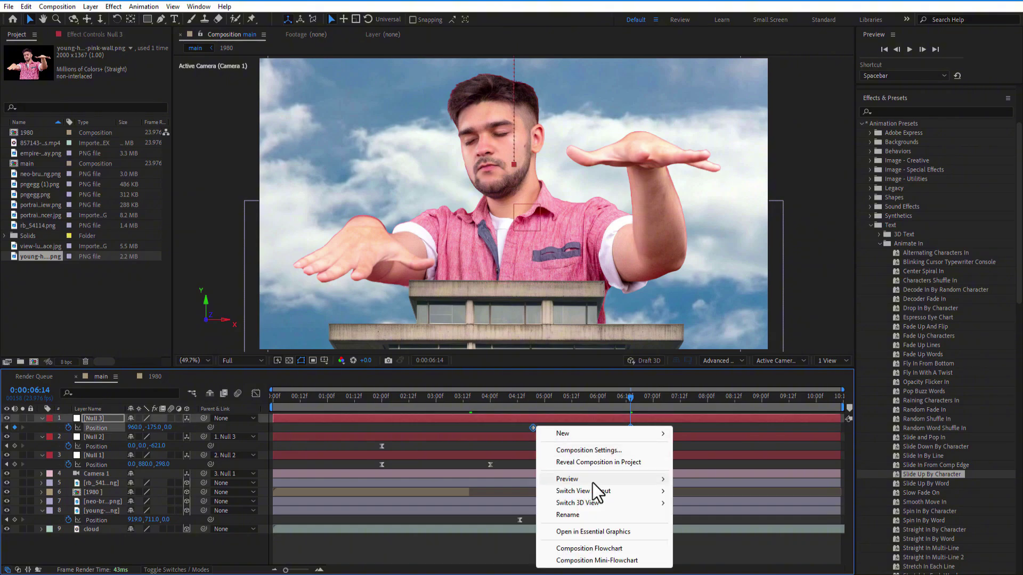
left_click(531, 427)
right_click(532, 428)
mouse_move(610, 423)
left_click(688, 457)
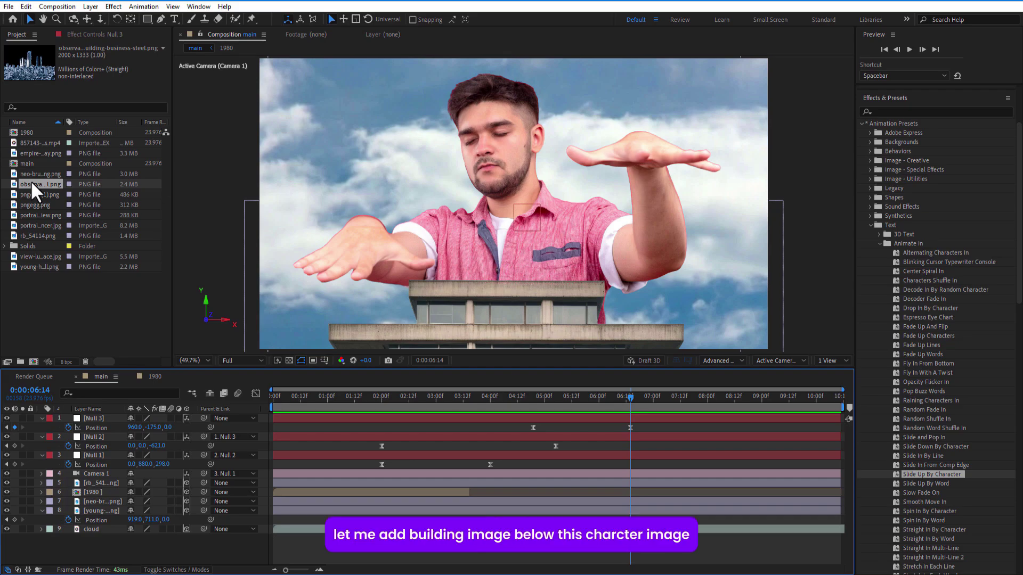
Add the city skyline PNG below the camera in the main composition as a 3D layer.
left_click_drag(31, 181, 89, 475)
left_click(186, 483)
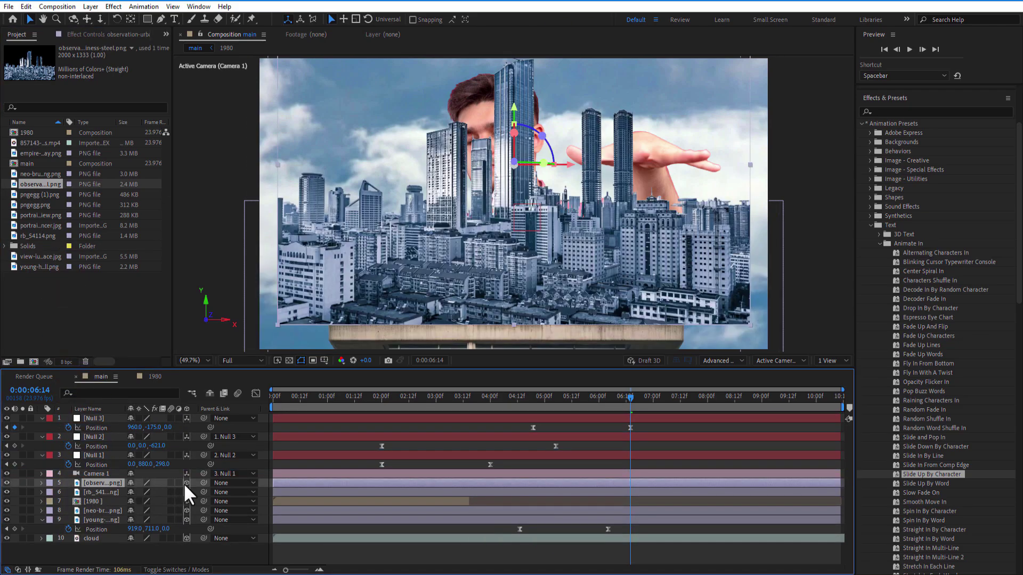
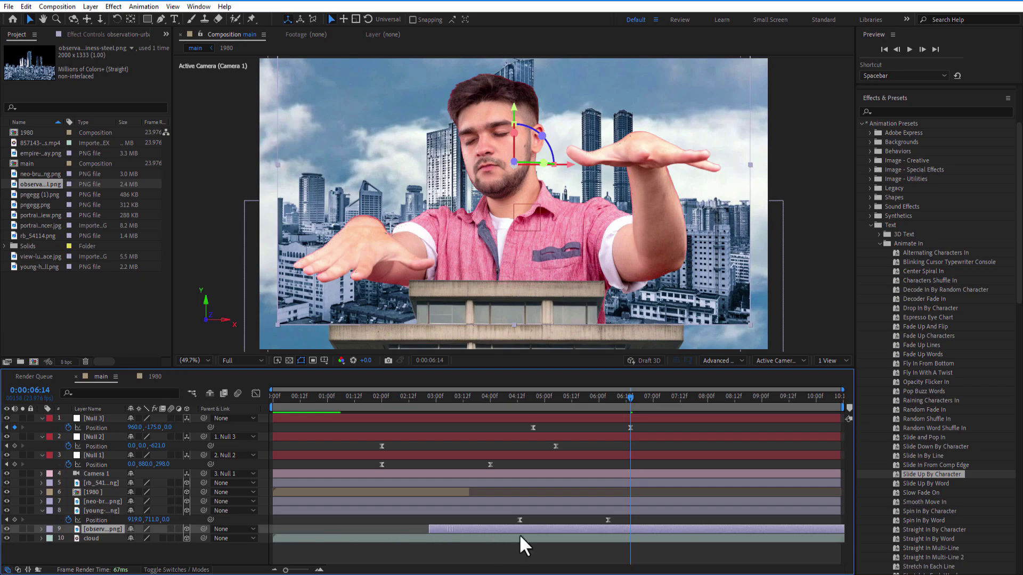
Enlarge the city skyline layer, lower it to Y 991 and shift its start to 0:00:06:14.
key("s")
left_click_drag(141, 538, 327, 538)
key("p")
Find the Tint effect and apply it to the city skyline layer.
left_click(913, 111)
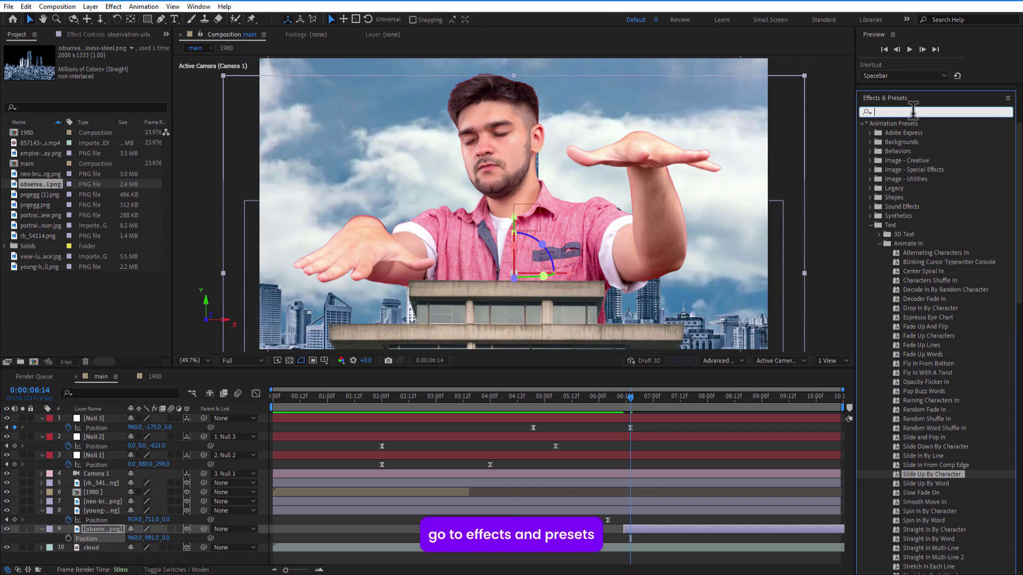
type("tint")
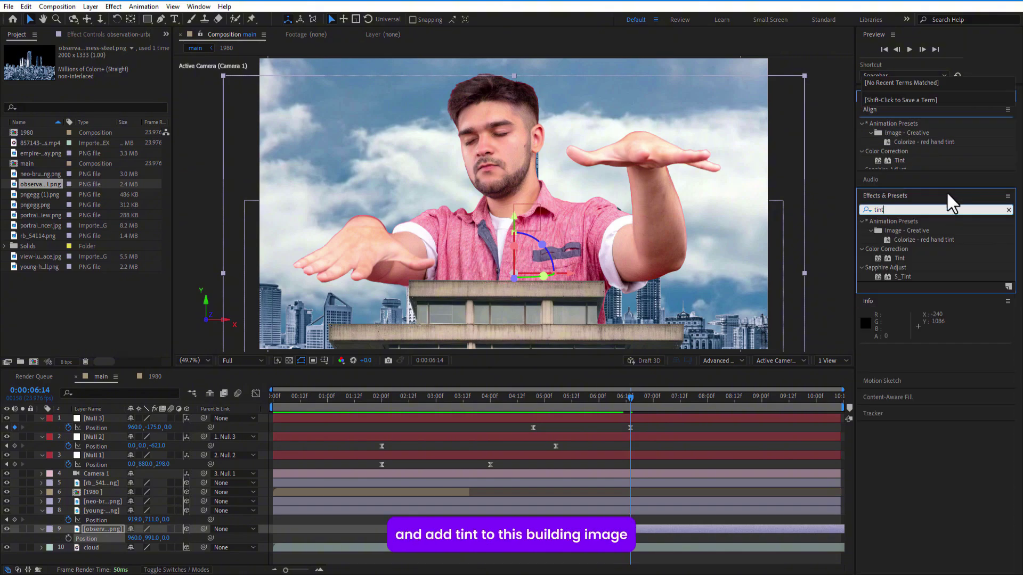
left_click_drag(903, 261, 113, 534)
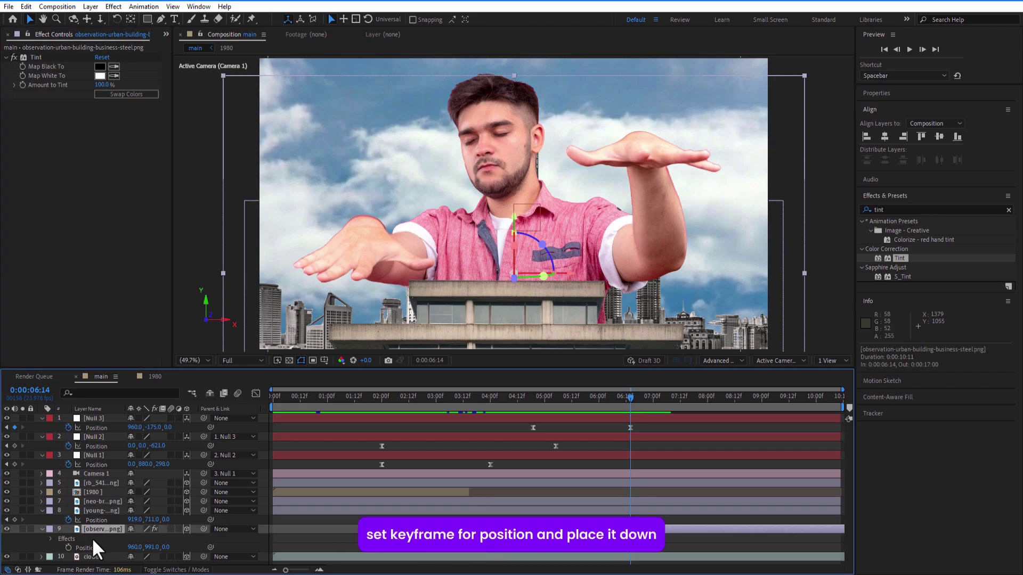
Keyframe the skyline's position with Y at 1744 at 0:00:06:14 and Y at 993 at 0:00:07:06.
left_click(68, 548)
left_click_drag(149, 548, 561, 538)
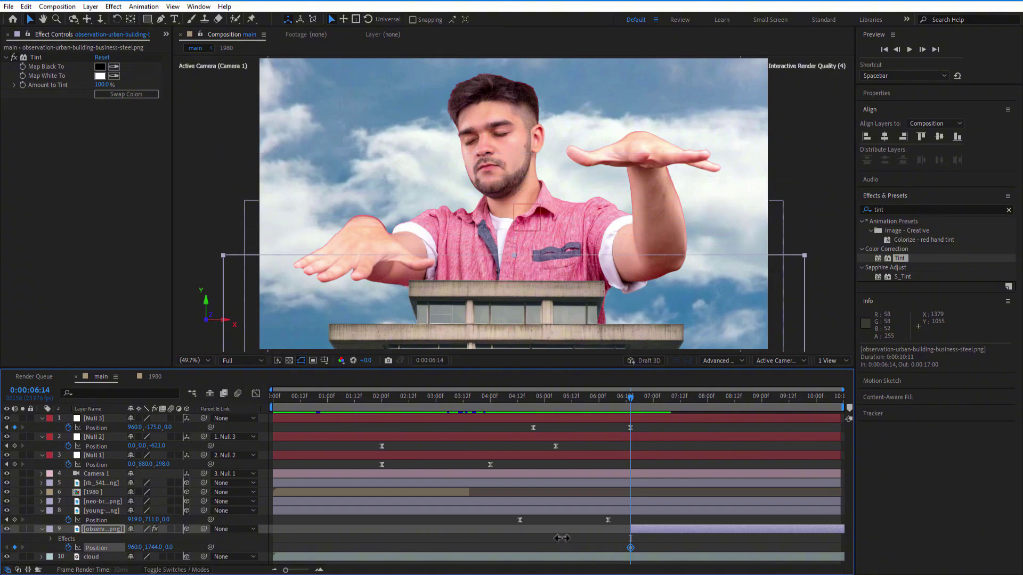
left_click_drag(634, 396, 665, 401)
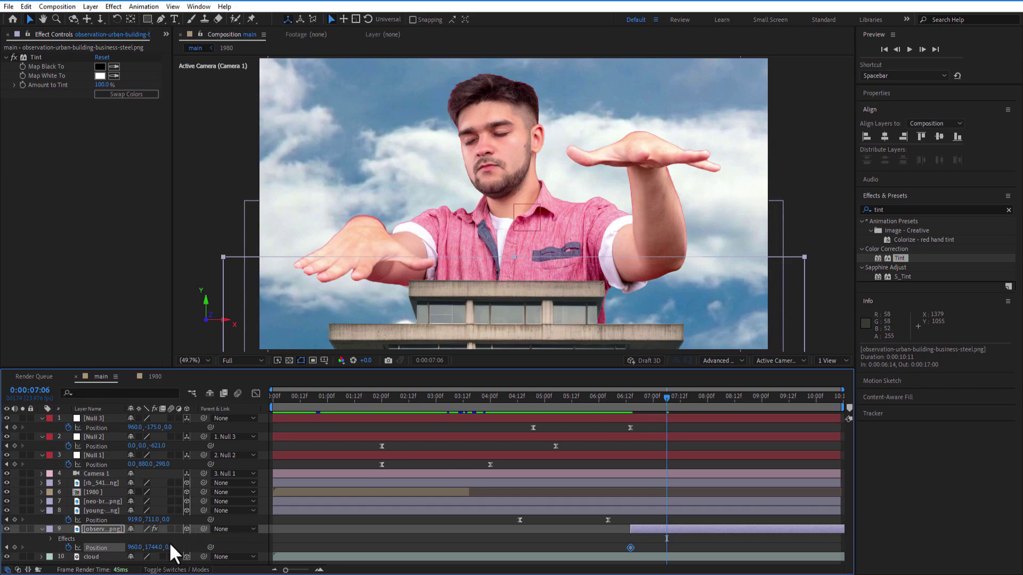
left_click_drag(153, 547, 5, 509)
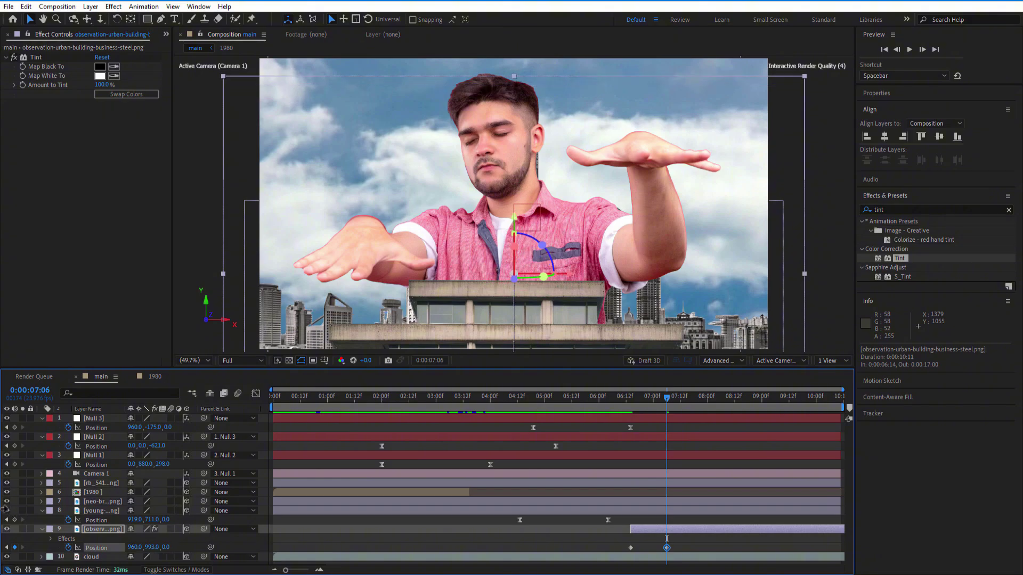
Apply Easy Ease to the skyline's two position keyframes, shift the speed graph's peak towards the second keyframe and preview the motion.
left_click(631, 547, "shift")
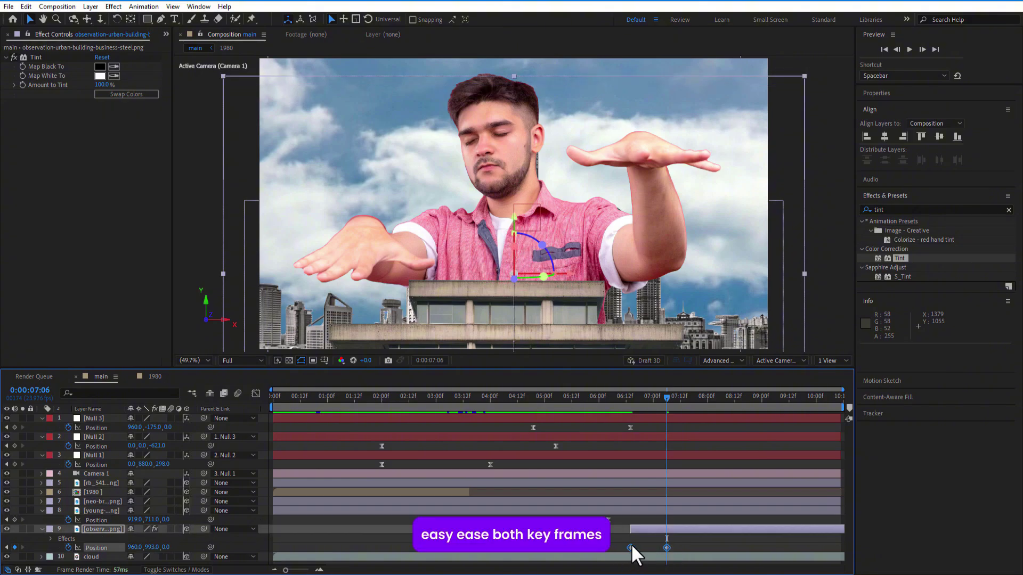
right_click(631, 548)
mouse_move(673, 536)
left_click(806, 462)
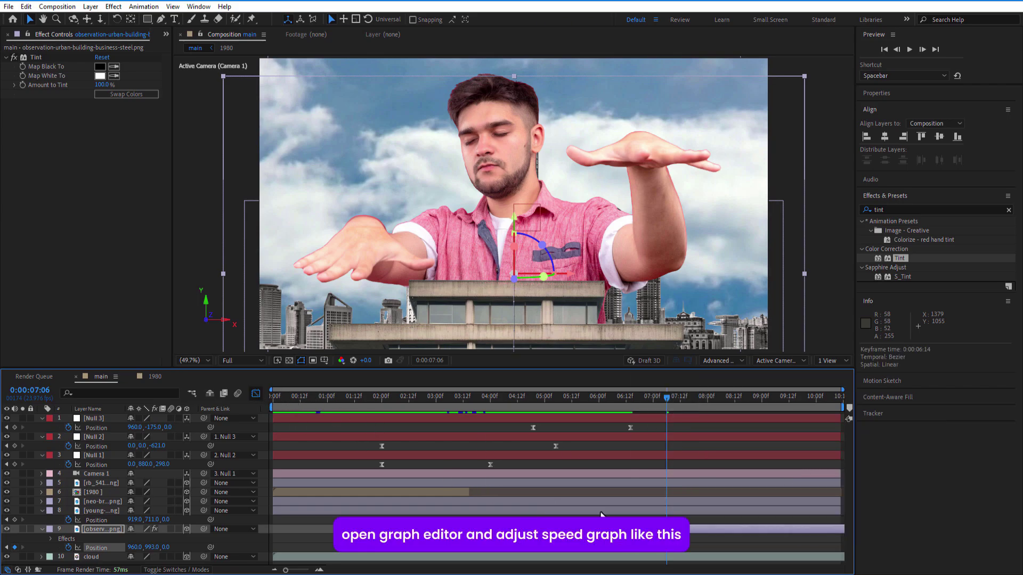
key("shift+F3")
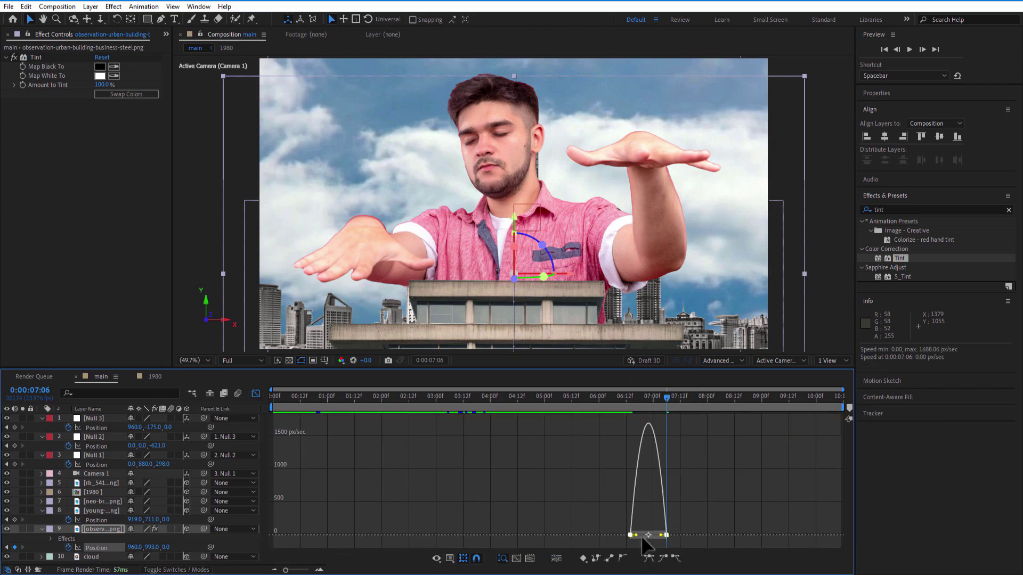
left_click_drag(637, 535, 653, 536)
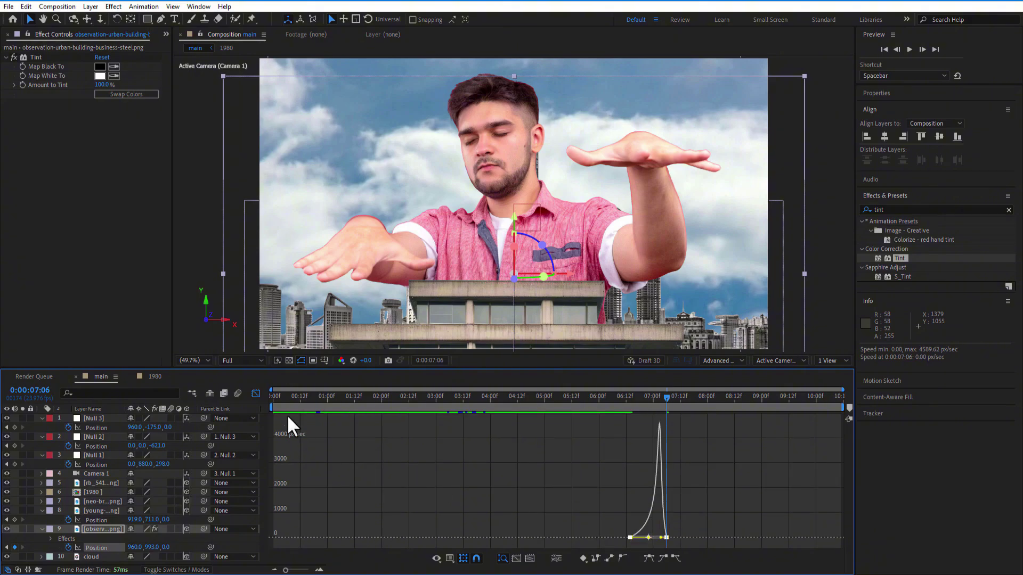
left_click(256, 393)
left_click_drag(632, 398, 621, 395)
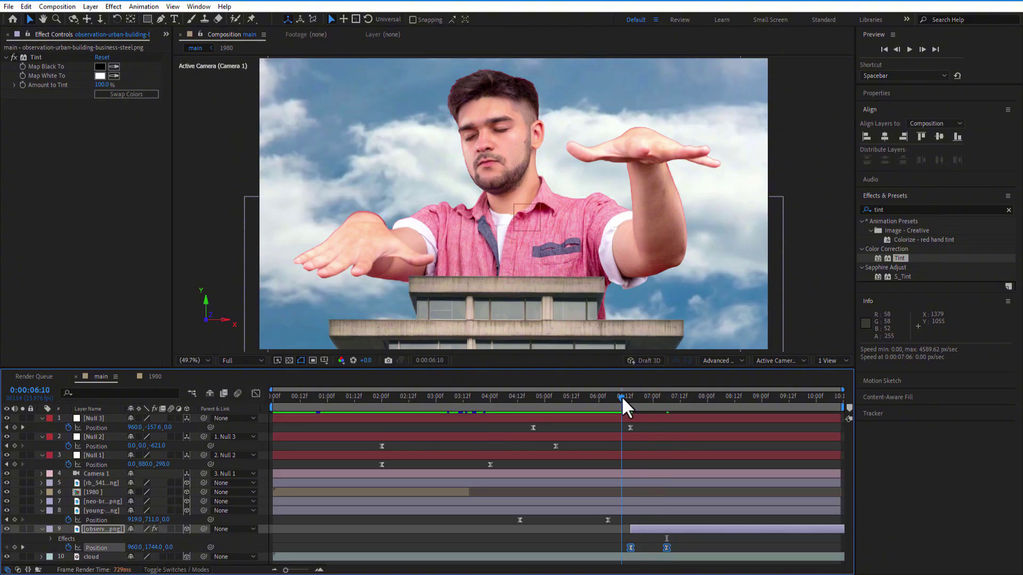
key("space")
Rename pngegg.png as buffalo and add it above the skyline as a 3D layer starting at 0:00:06:14.
left_click(37, 206)
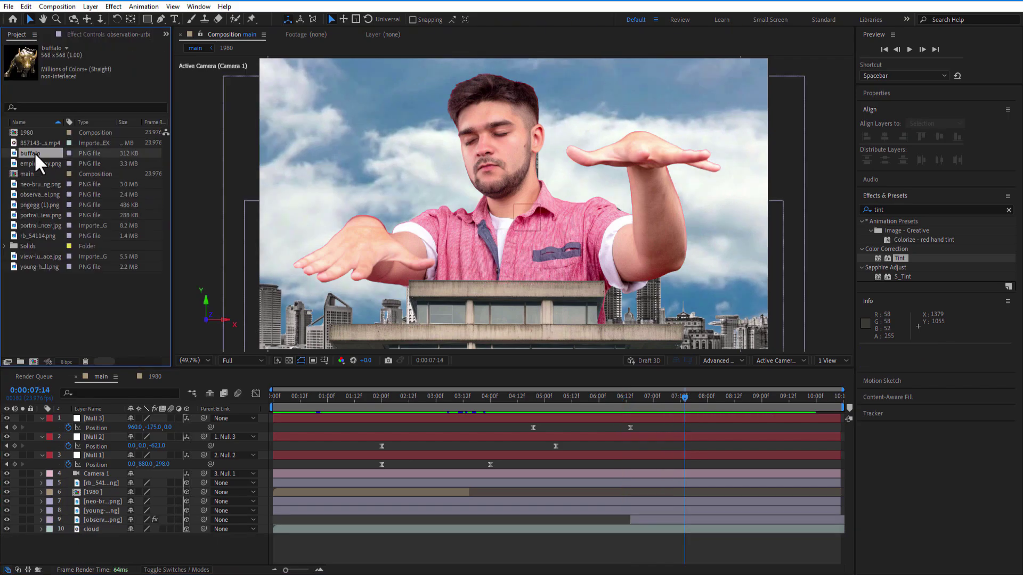
left_click_drag(34, 152, 110, 520)
left_click_drag(397, 519, 723, 522)
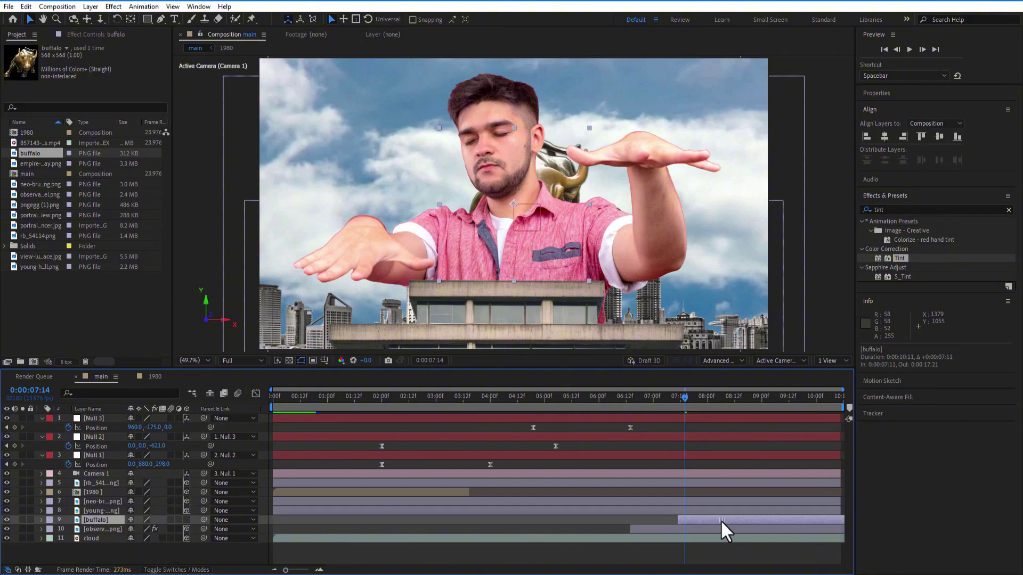
left_click_drag(640, 396, 676, 397)
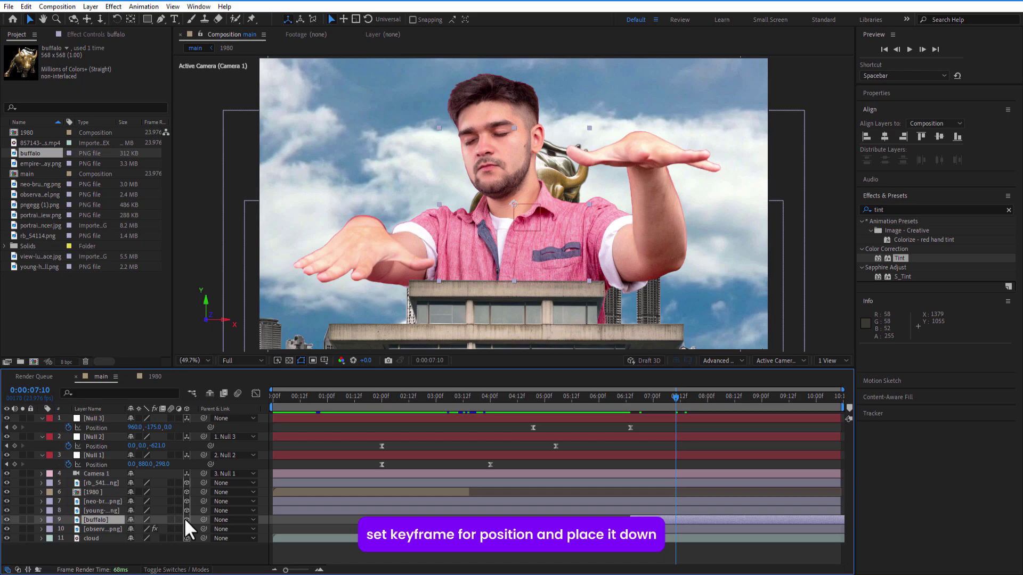
left_click(187, 520)
Keyframe the buffalo layer's position at 0:00:07:11 with its Y value at 1004.
key("Page_Down")
left_click(98, 522)
key("p")
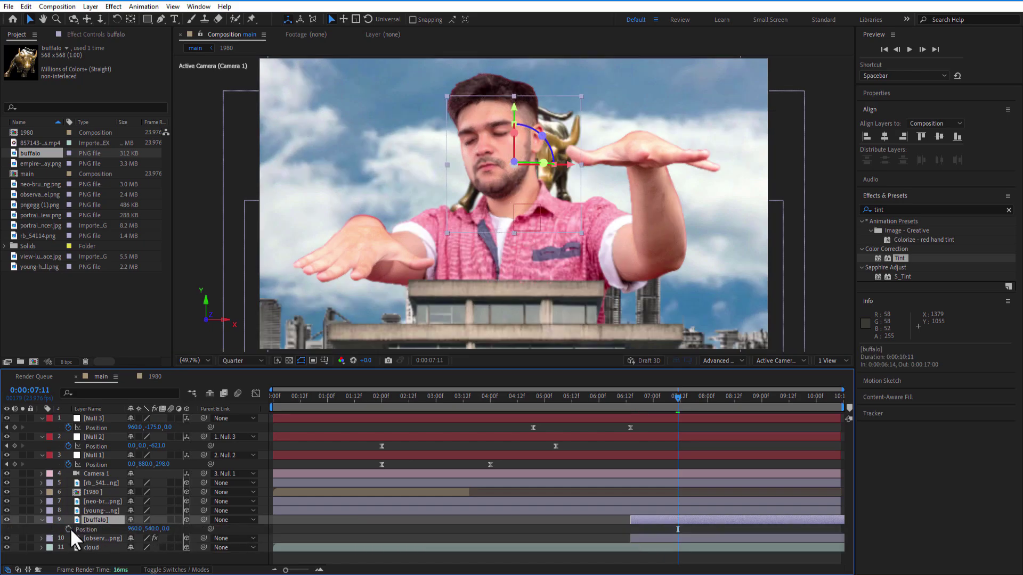
left_click(68, 529)
left_click_drag(152, 528, 429, 495)
At 0:00:08:12, set the buffalo's position to X 1251 and Y 528, and enlarge the layer behind the man's raised hand.
left_click_drag(683, 399, 734, 410)
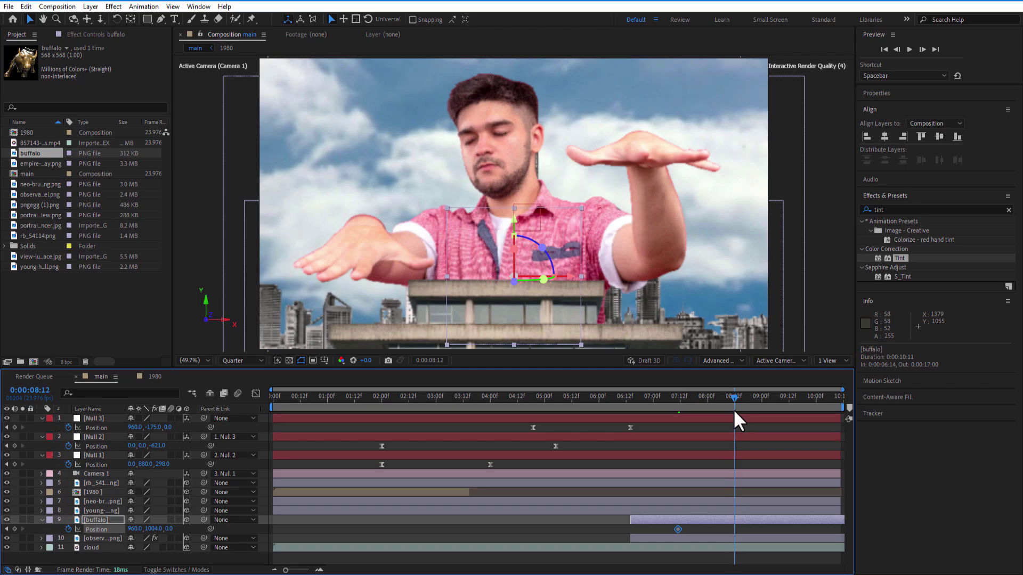
left_click_drag(153, 530, 6, 501)
left_click_drag(136, 529, 235, 516)
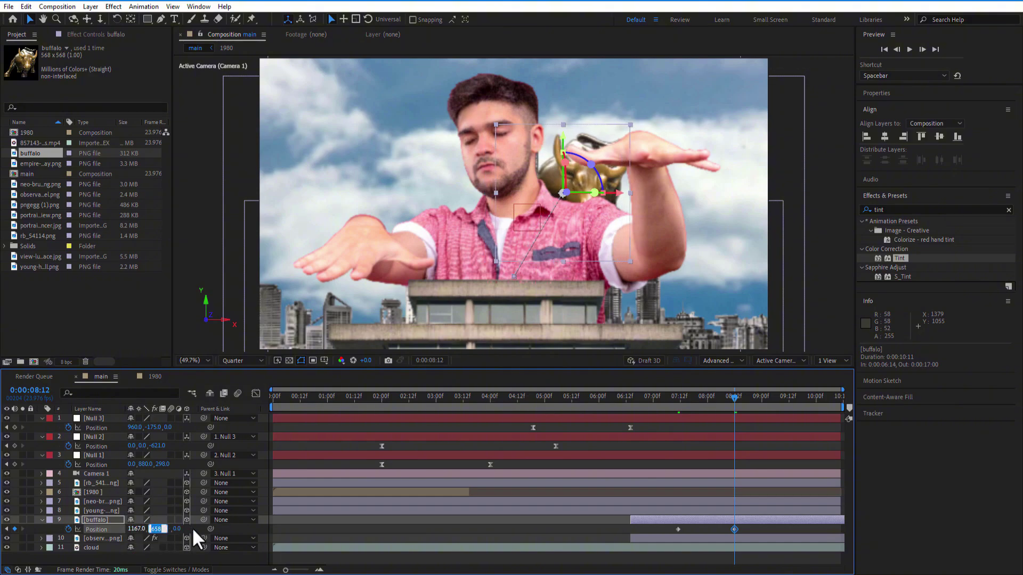
left_click_drag(160, 529, 134, 529)
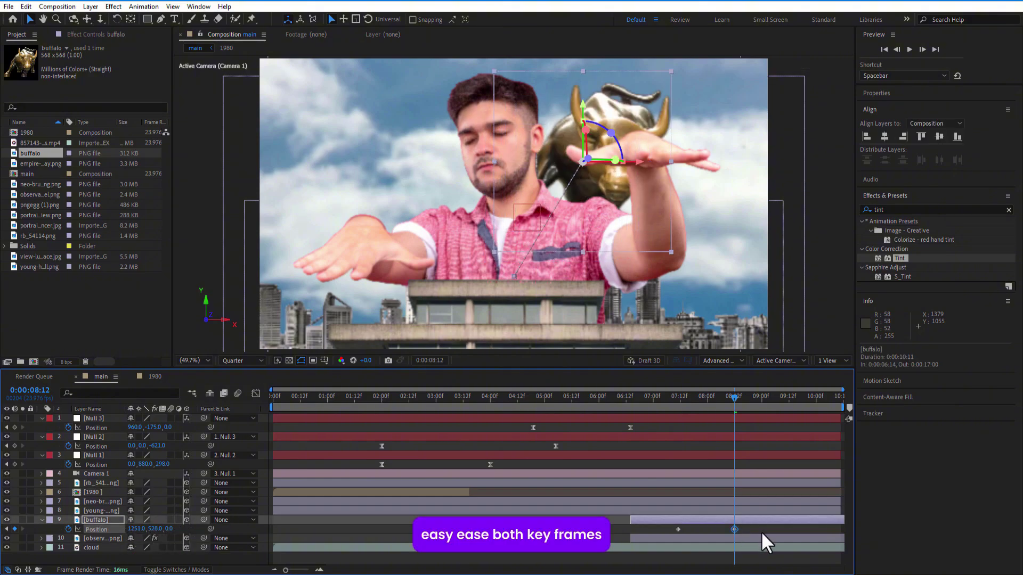
Apply Easy Ease to the buffalo's two position keyframes and push the speed graph's peak towards the second keyframe.
left_click_drag(759, 532, 677, 529)
right_click(677, 530)
mouse_move(714, 523)
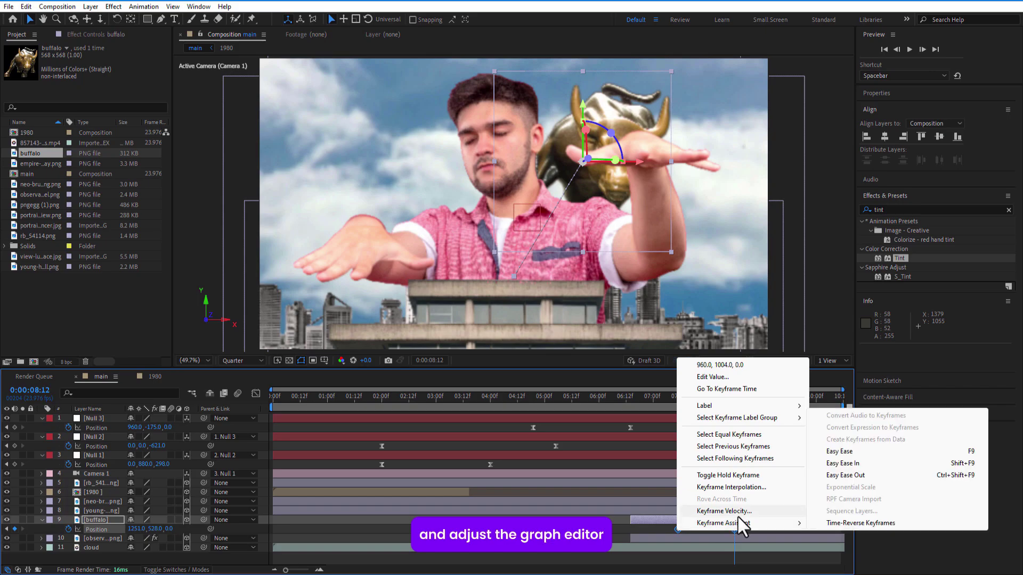
left_click(847, 453)
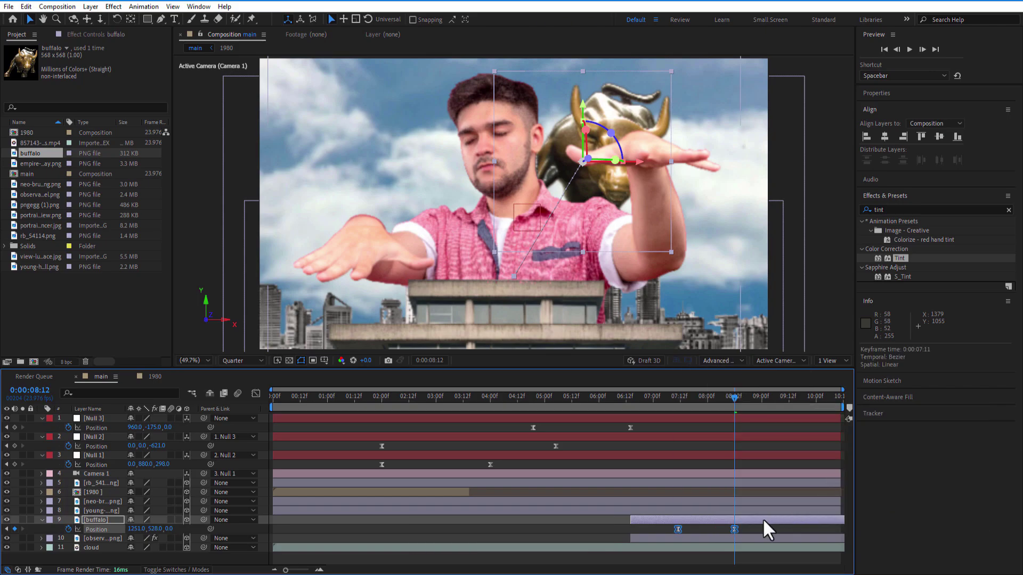
left_click(256, 394)
left_click_drag(635, 548, 777, 504)
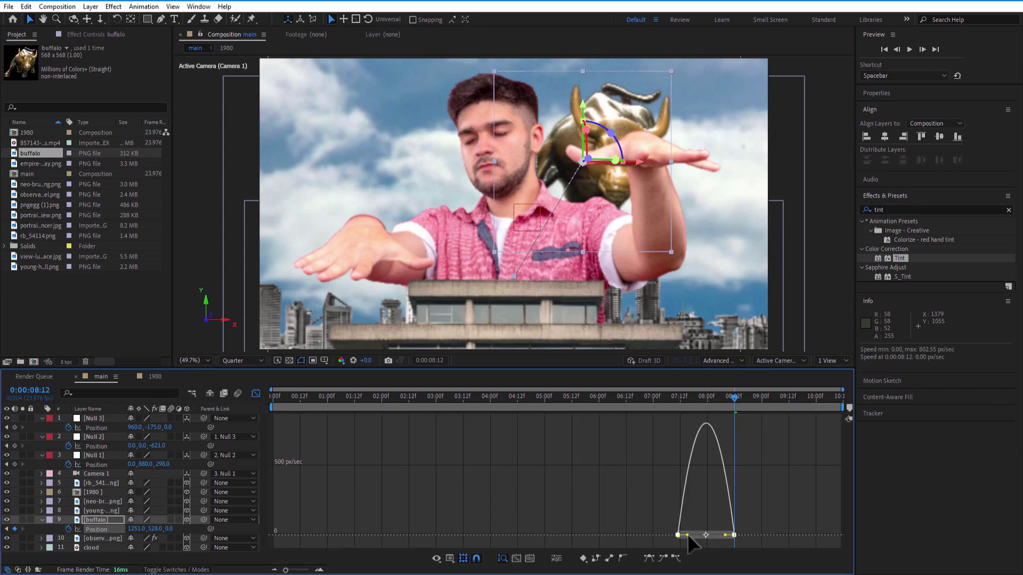
left_click_drag(687, 539, 734, 533)
left_click(256, 393)
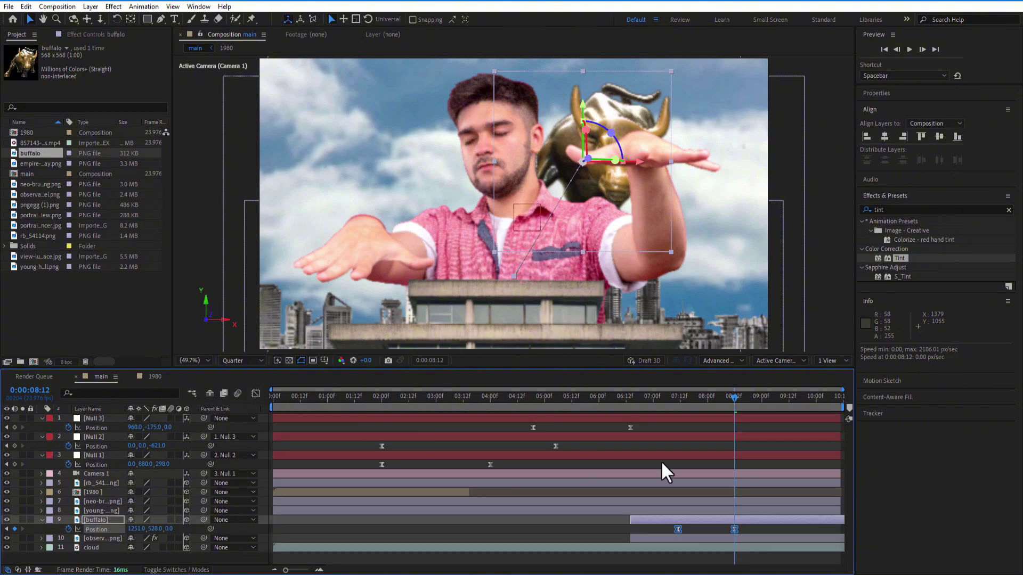
Preview the buffalo's rise and move its position keyframes earlier, with the first one at 0:00:06:20.
left_click(630, 399)
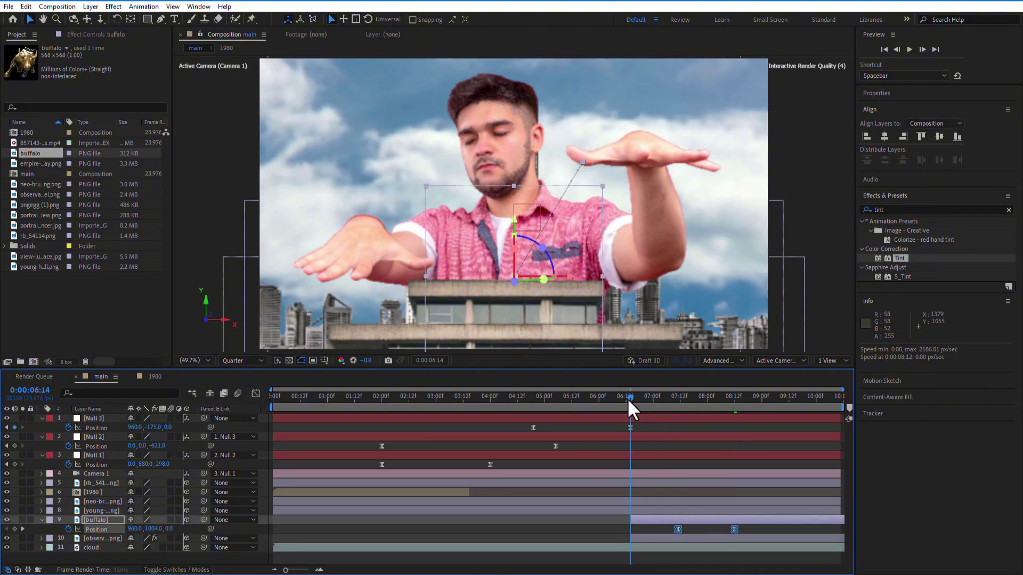
key("space")
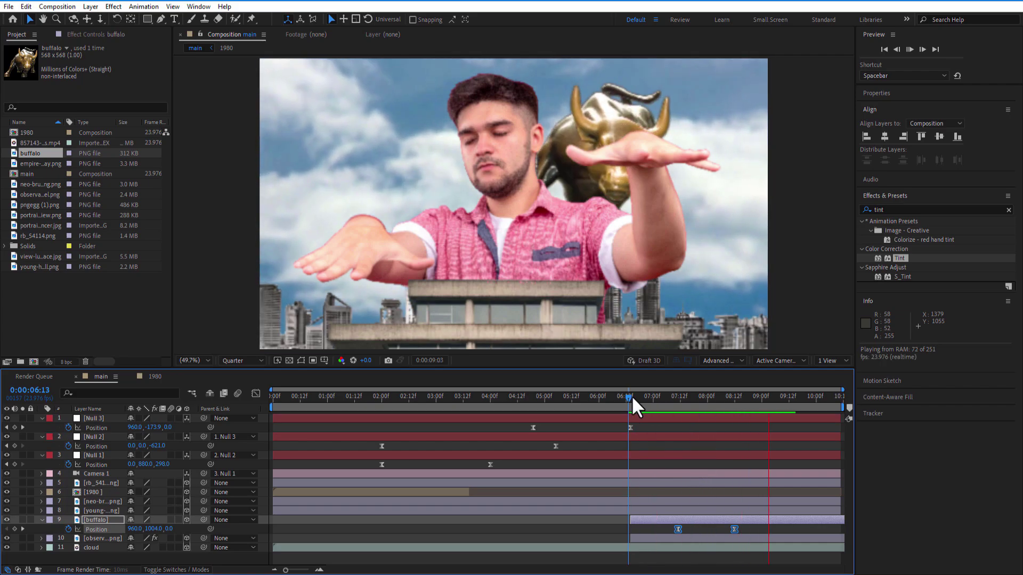
left_click(666, 400)
left_click_drag(678, 529, 645, 530)
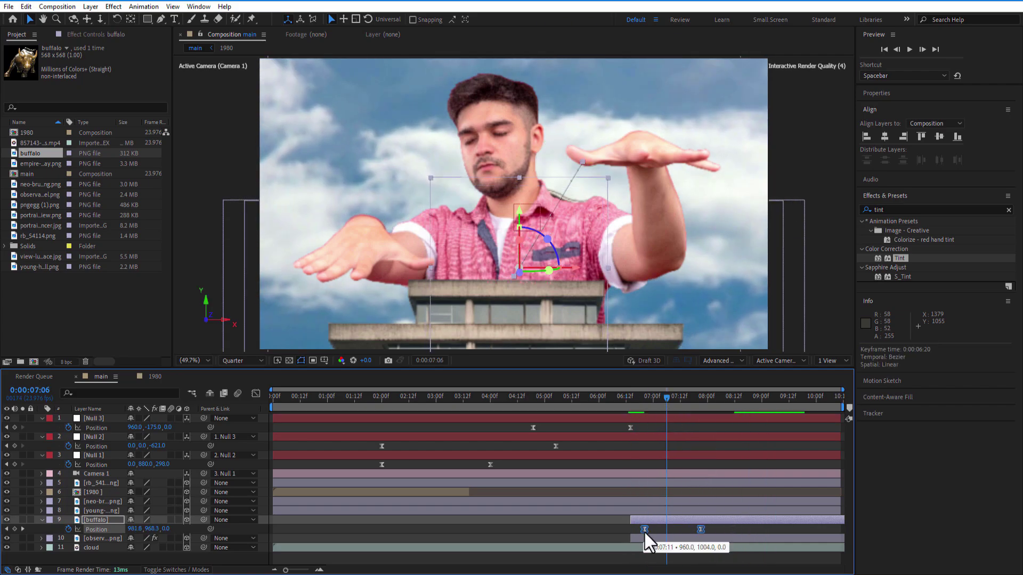
left_click(628, 398)
key("space")
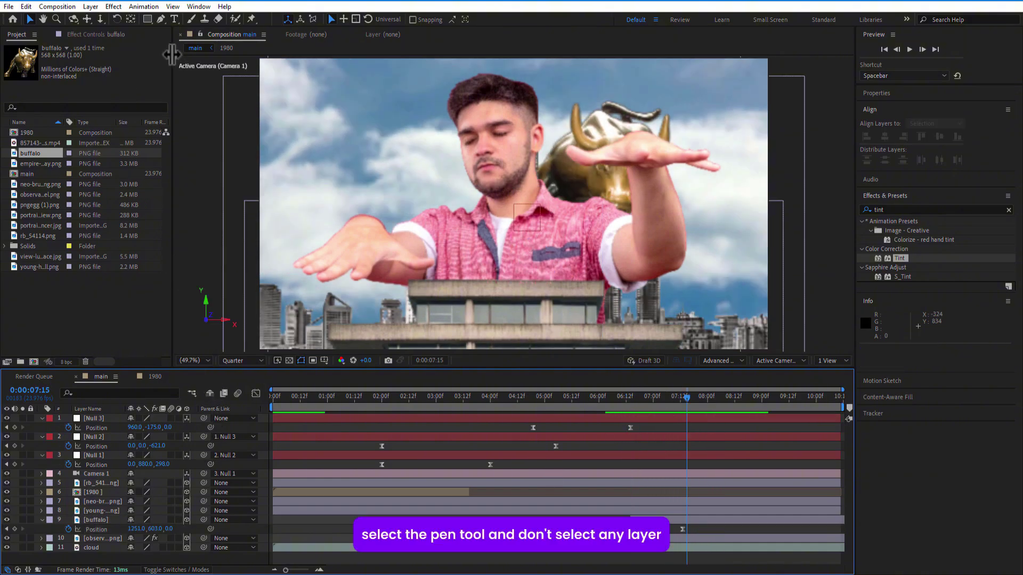
Draw nine straight white strings with the Pen tool, each on its own shape layer, running down from the man's hands.
left_click(161, 20)
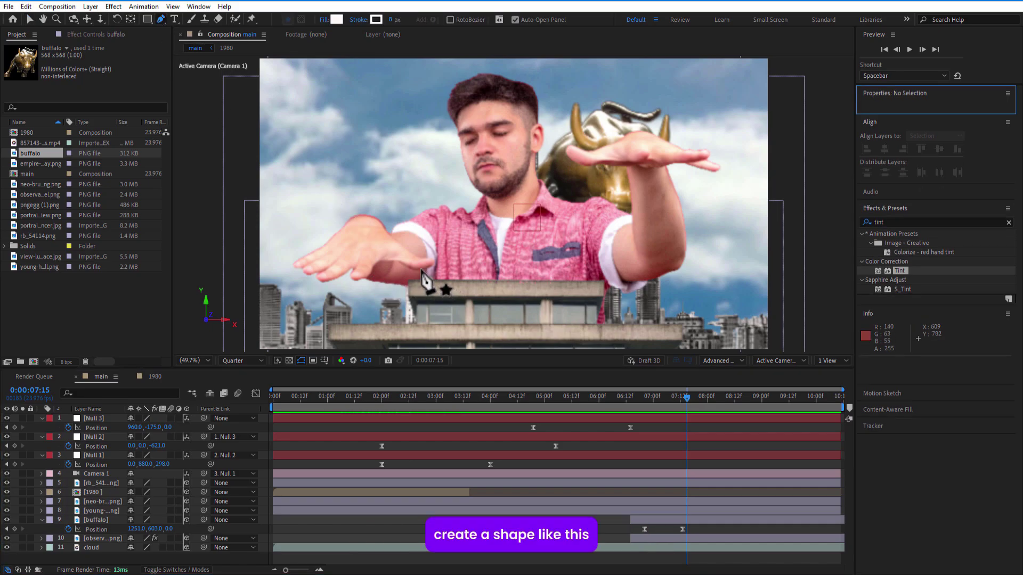
left_click(363, 278)
left_click(386, 317)
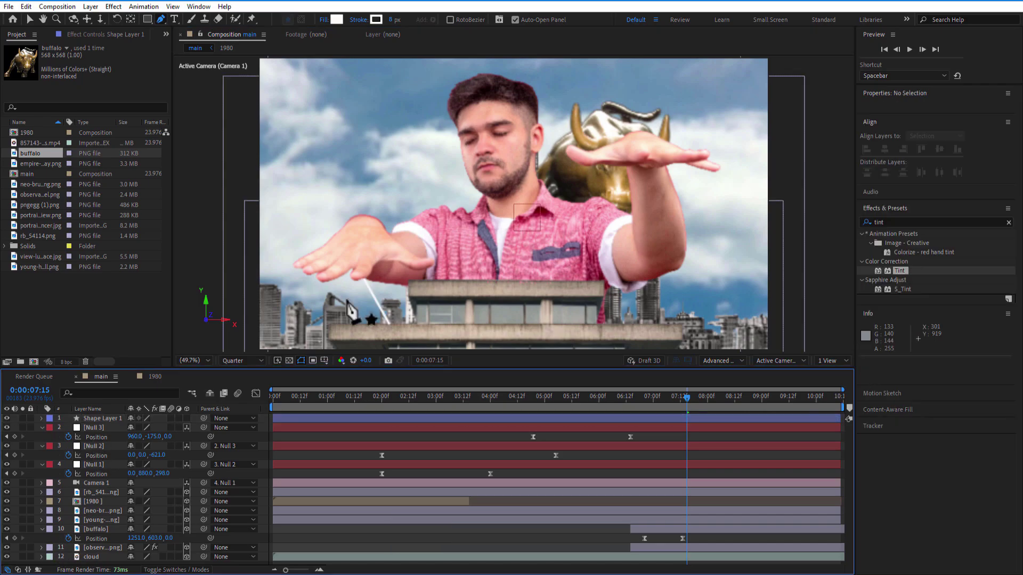
left_click(93, 437)
left_click(307, 274)
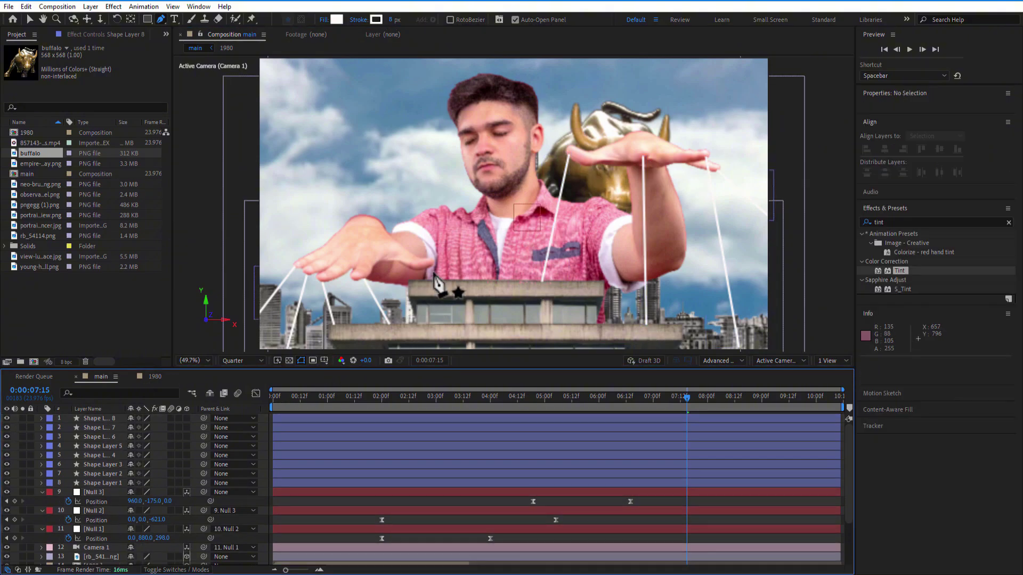
left_click(429, 265)
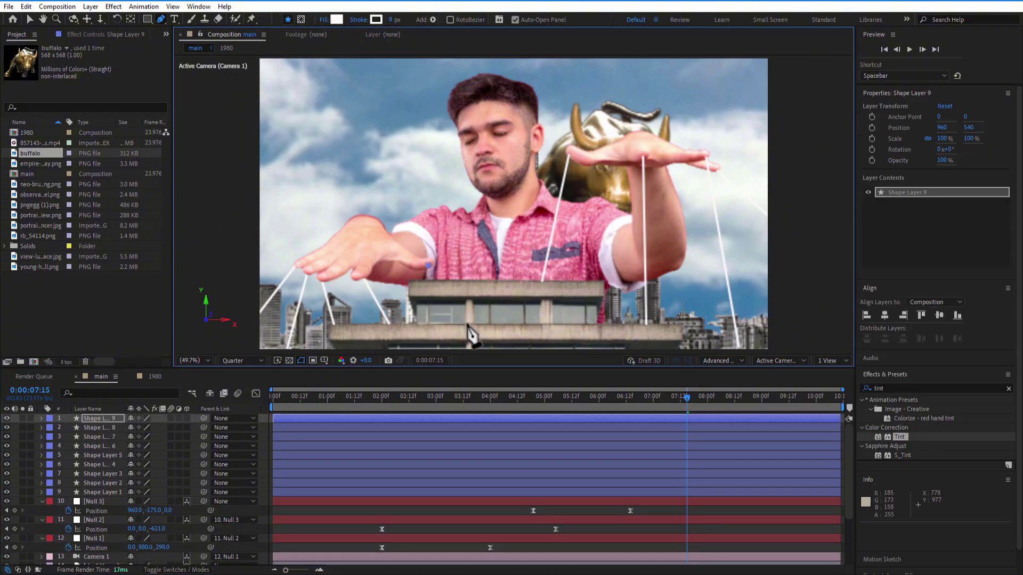
Pre-compose all nine shape layers into a new composition named lines.
left_click(107, 429, "ctrl")
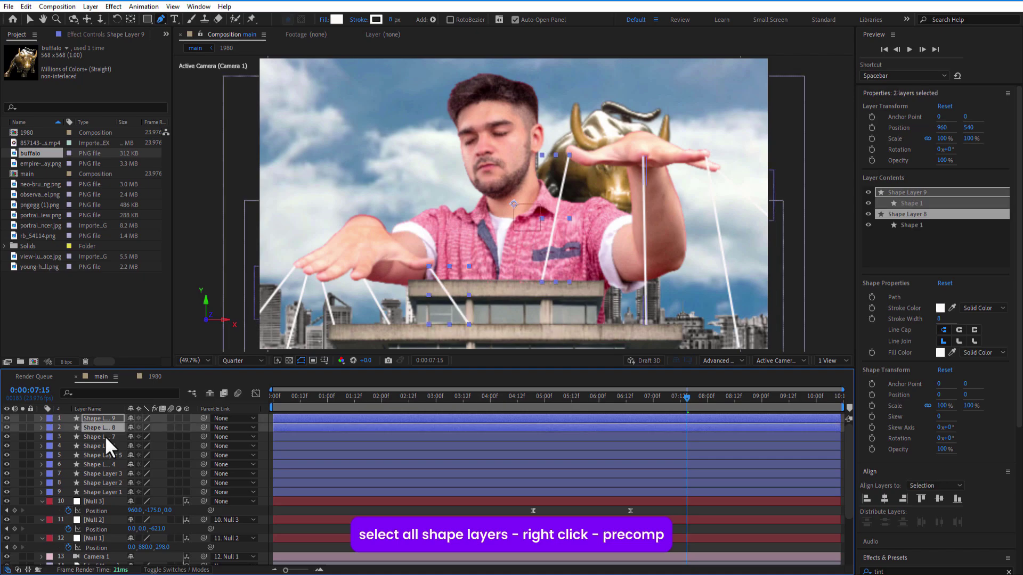
left_click(104, 437, "ctrl")
left_click(104, 445, "ctrl")
left_click(103, 455, "ctrl")
left_click(101, 464, "ctrl")
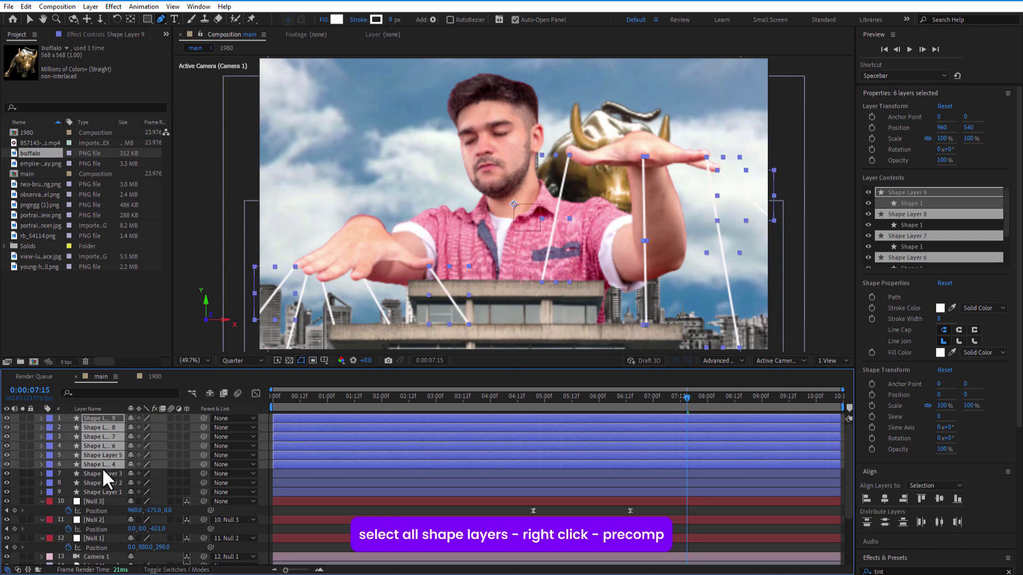
left_click(101, 474, "ctrl")
left_click(102, 481, "ctrl")
left_click(104, 488, "ctrl")
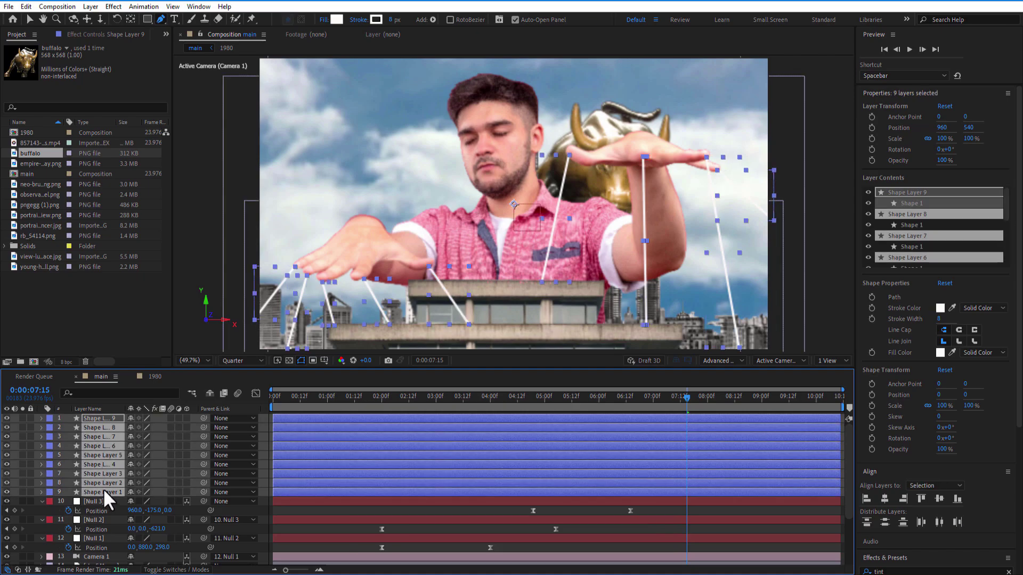
right_click(102, 419)
left_click(152, 347)
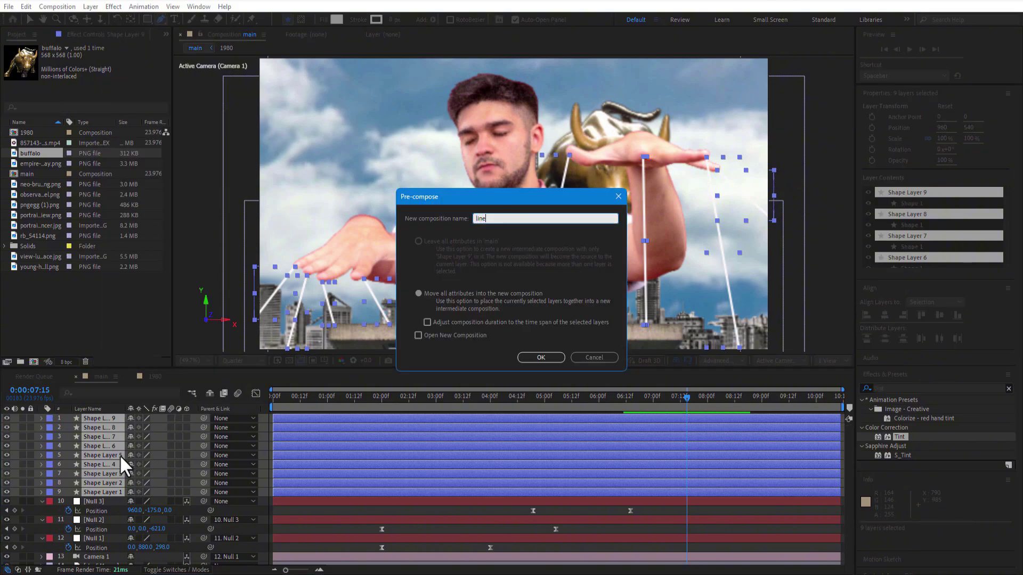
left_click(549, 357)
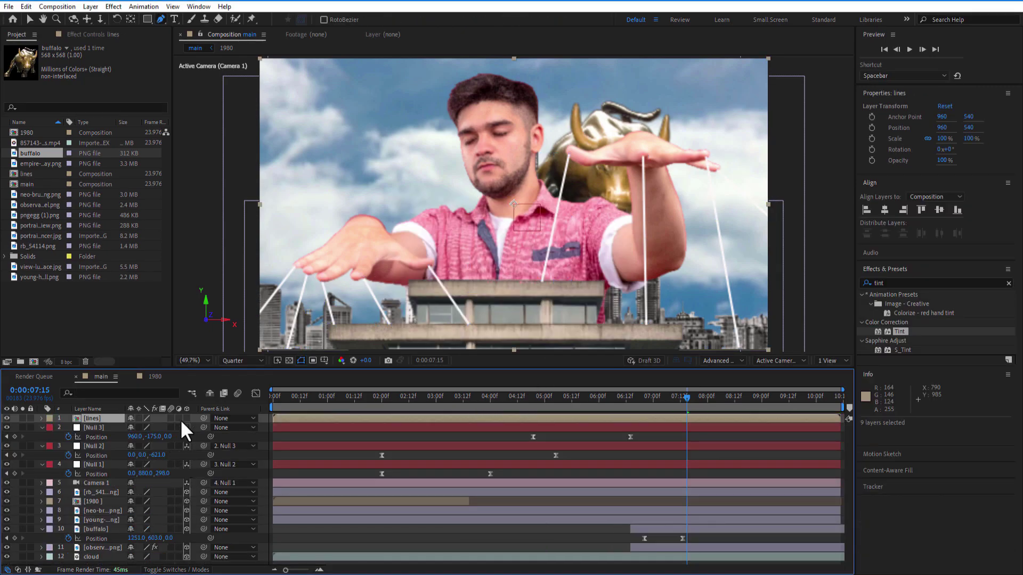
Make the lines layer 3D and place it in the stack between the neo-br…png building and the young-…png man layers.
left_click(186, 418)
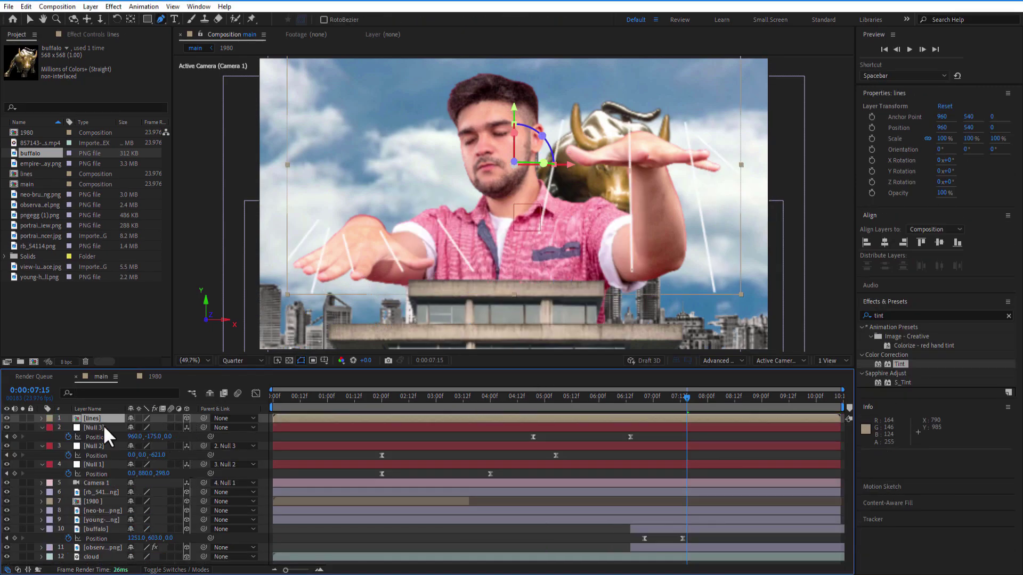
left_click_drag(104, 424, 97, 523)
left_click_drag(97, 522, 255, 503)
Scale the lines layer to 106% and set its position to 907, 728, 0, bringing the strings to the man's hands.
key("p")
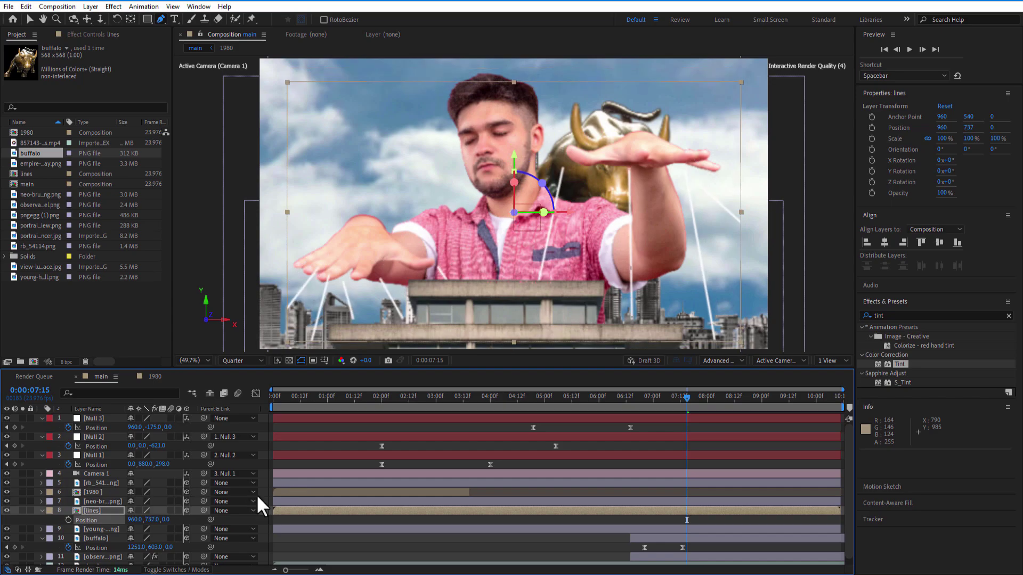
mouse_move(132, 520)
left_mouse_down()
mouse_move(81, 512)
mouse_move(149, 520)
left_mouse_up()
key("s")
key("p")
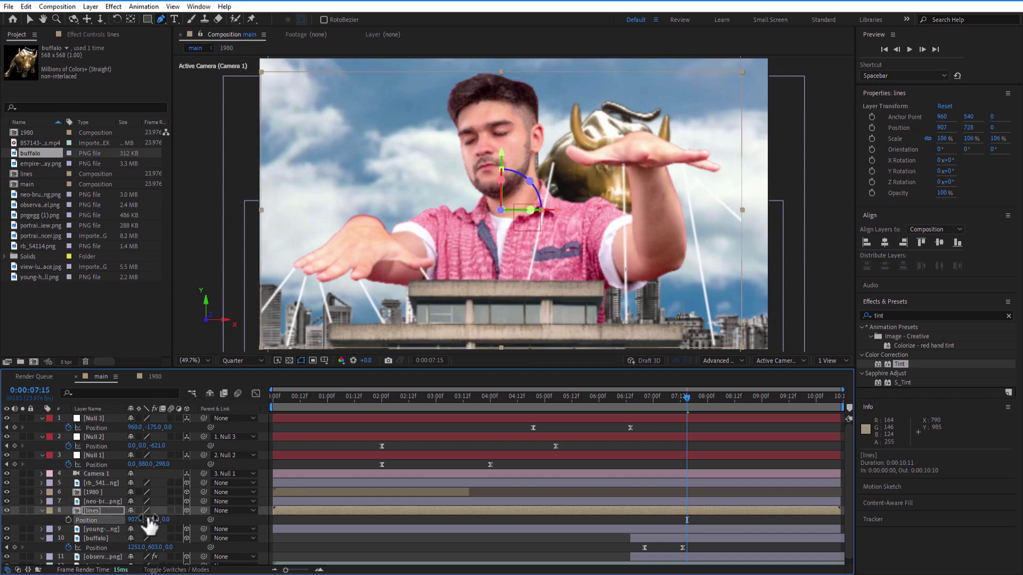
In the lines composition, raise Shape Layer 3's string to Y position 522 and extend its lower end slightly downwards.
double_click(99, 510)
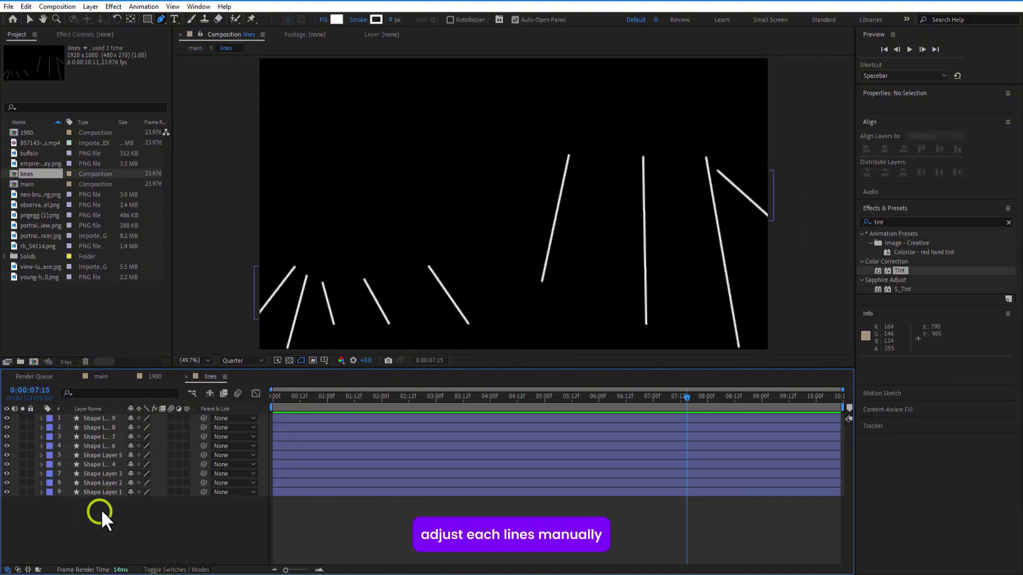
left_click(130, 376)
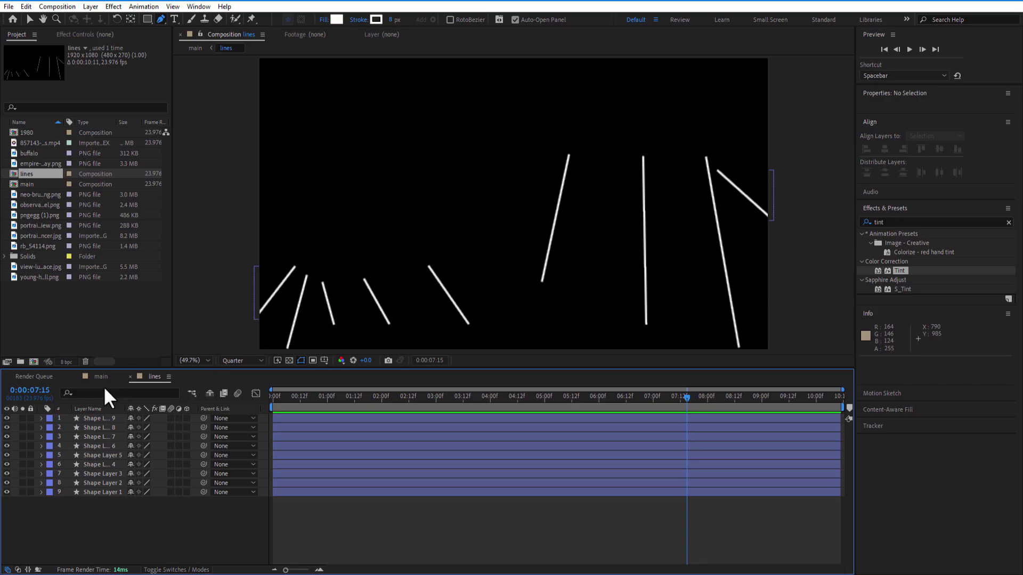
left_click(110, 474)
key("Up")
key("Up")
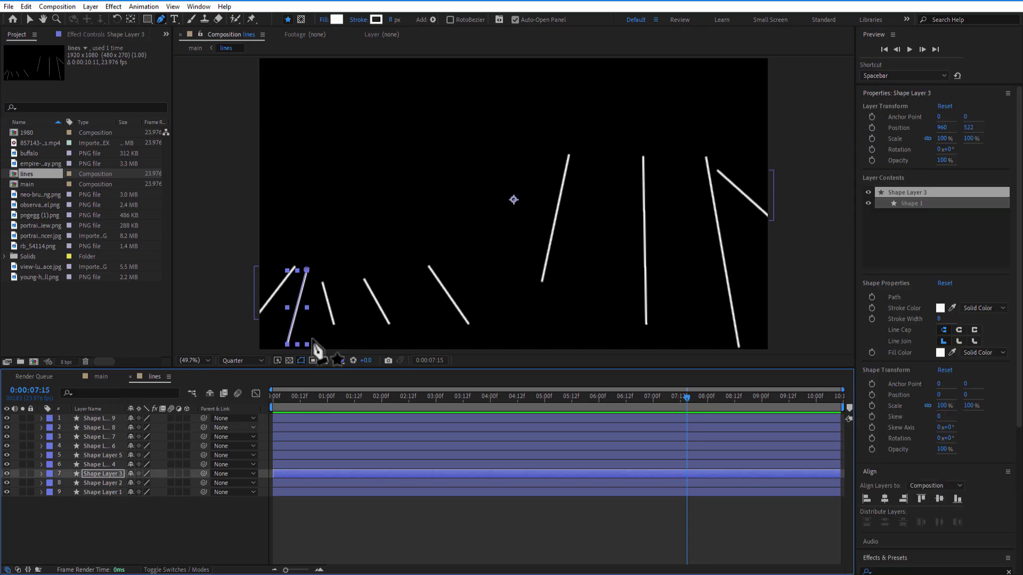
left_click_drag(287, 345, 287, 349)
left_click(100, 376)
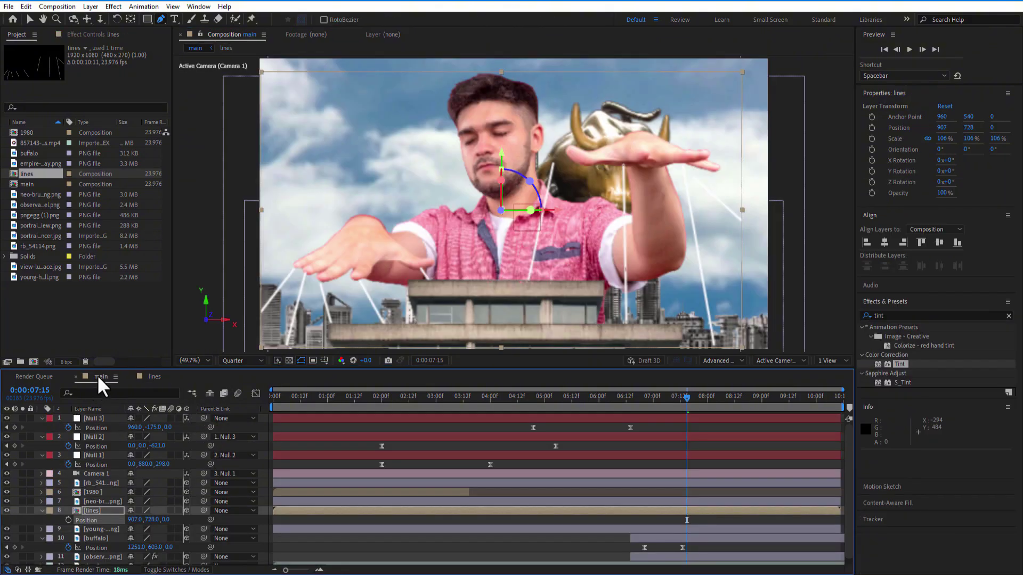
Move Shape Layer 2's string up to about 962, 524, checking its placement under the hand in the main composition.
left_click(154, 377)
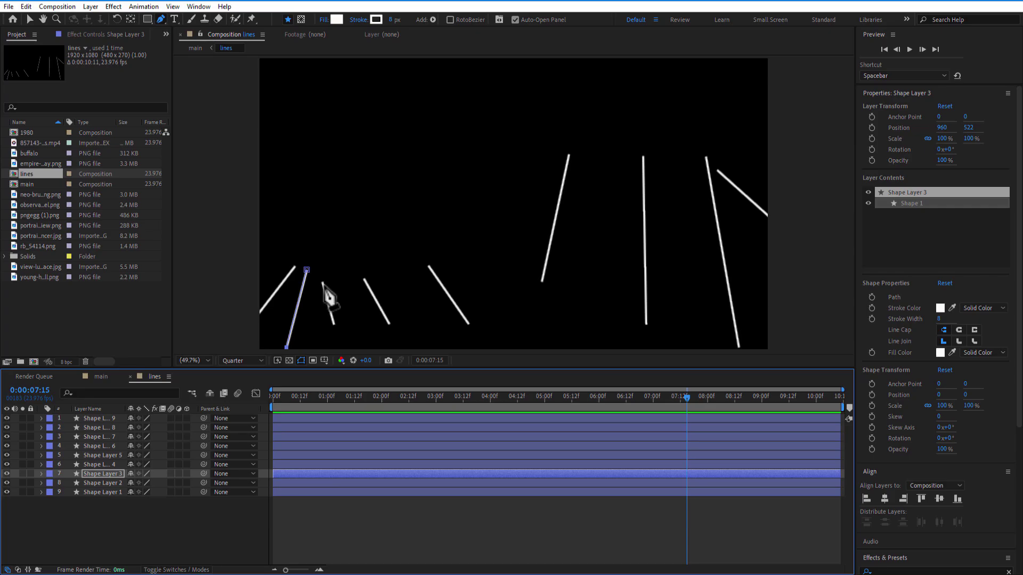
key("v")
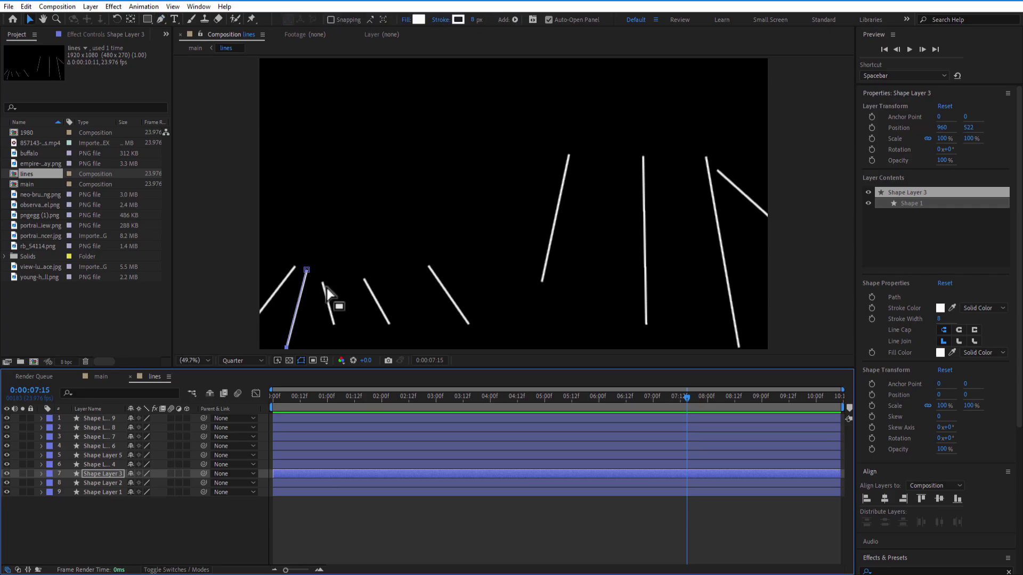
left_click(320, 303)
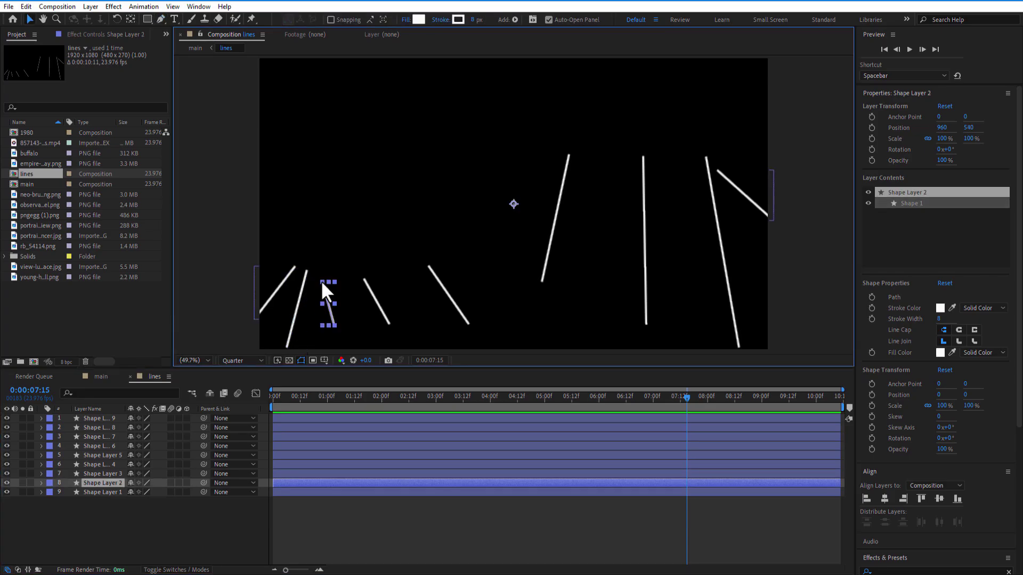
left_click_drag(322, 283, 320, 278)
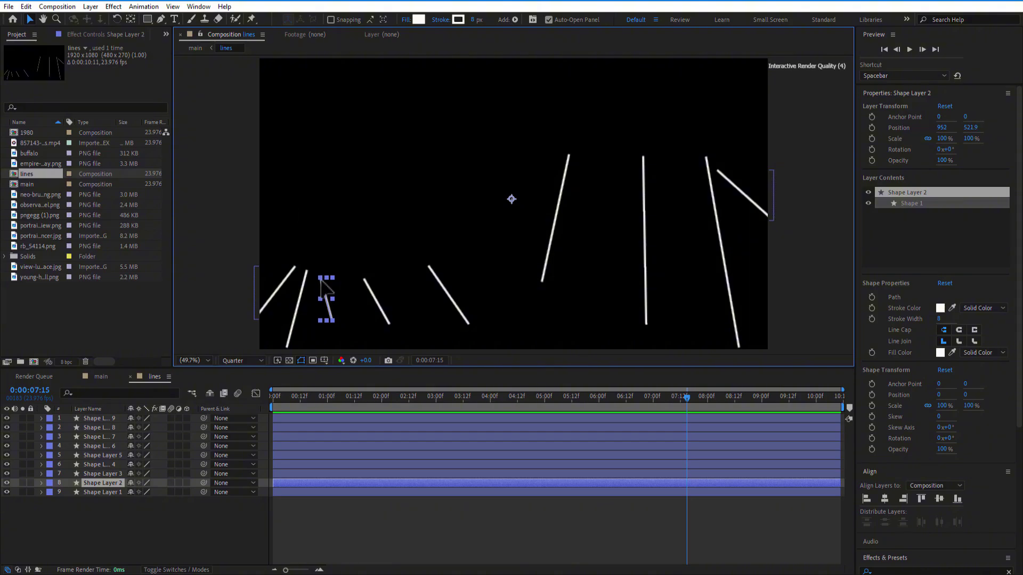
left_click(101, 377)
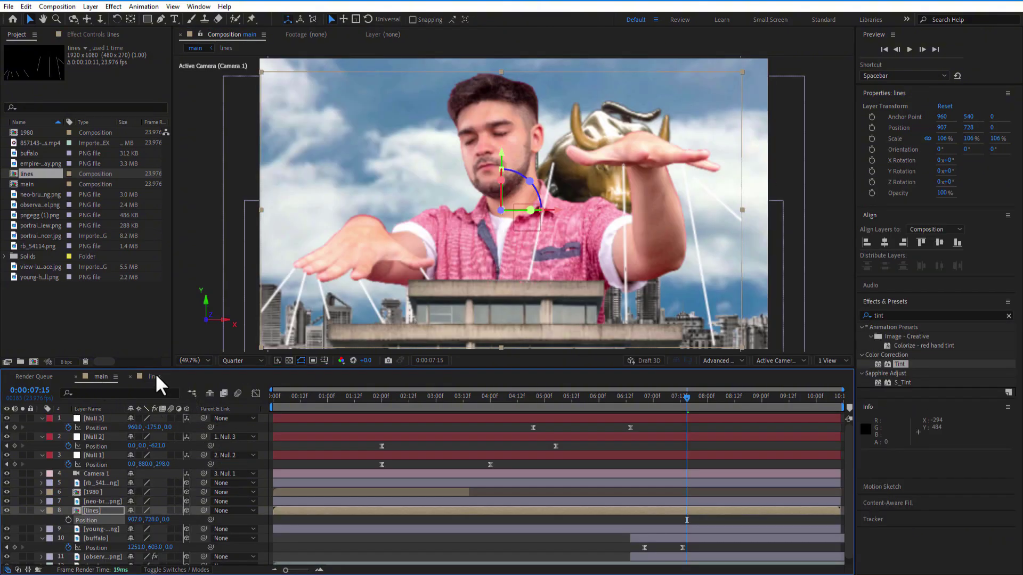
left_click(156, 377)
left_click(98, 377)
left_click(154, 376)
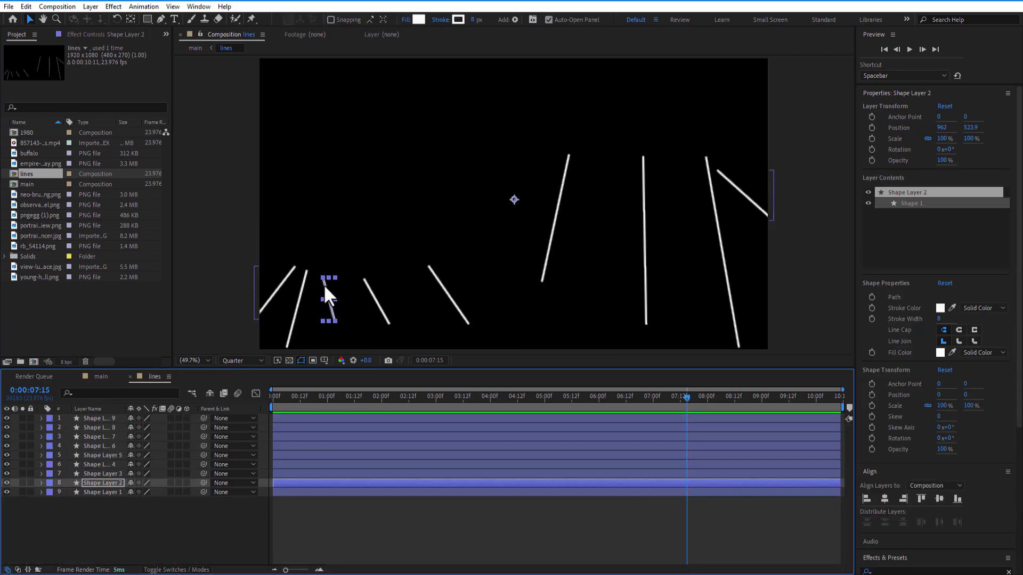
Extend the lower end of Shape Layer 2's string slightly and compare it against the hand in the main composition.
left_click(161, 20)
left_click(337, 325)
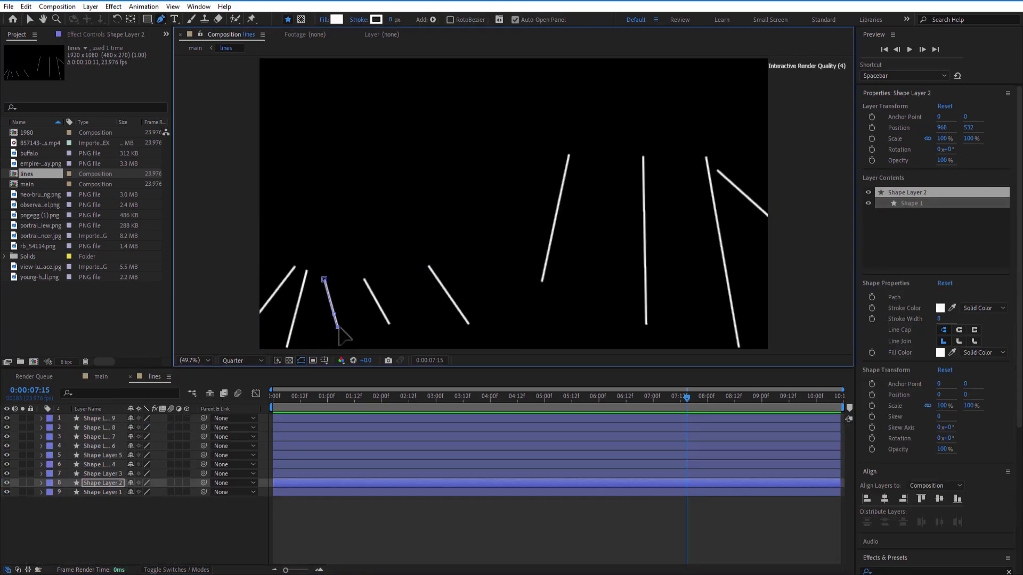
left_click(101, 377)
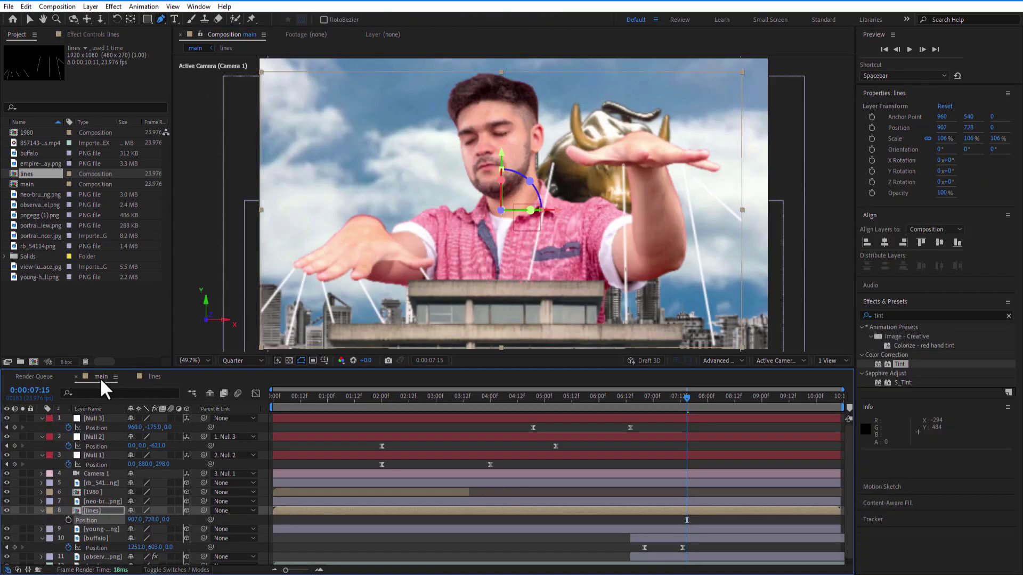
left_click(155, 377)
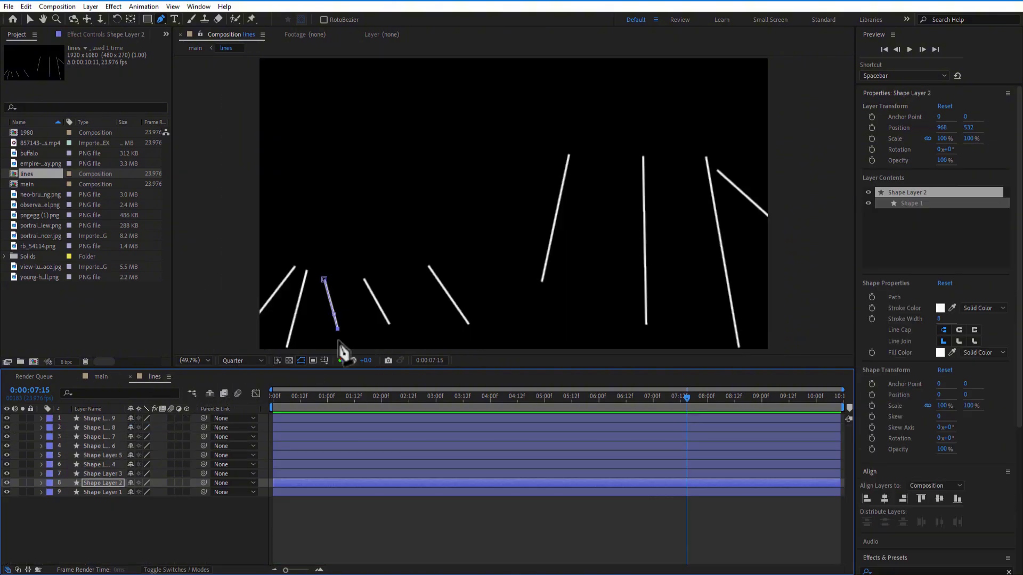
Shift the upper end of Shape Layer 8's string to the right and check it in the main composition.
left_click(99, 465)
left_click(99, 455)
left_click(99, 448)
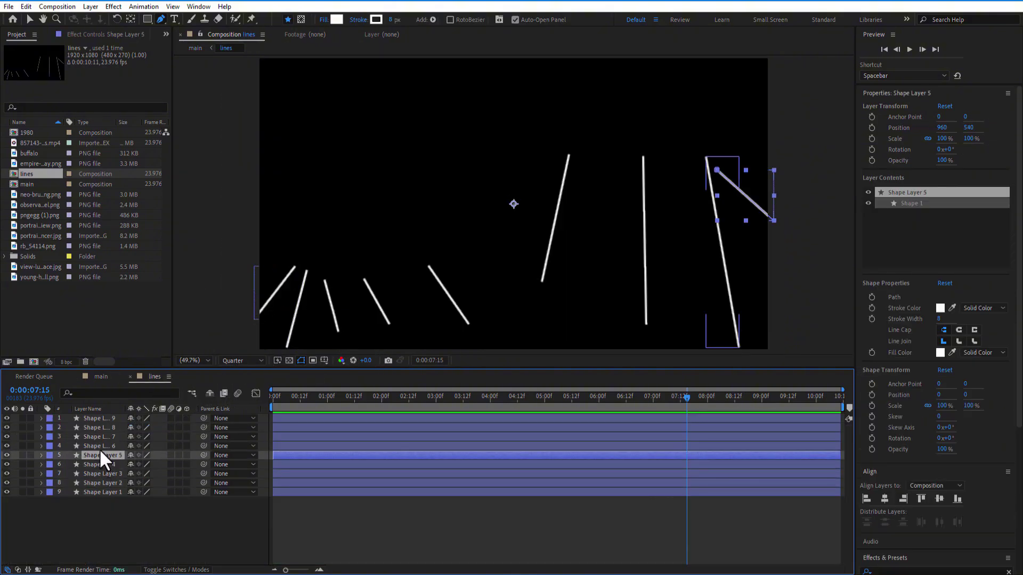
left_click(100, 437)
left_click(101, 429)
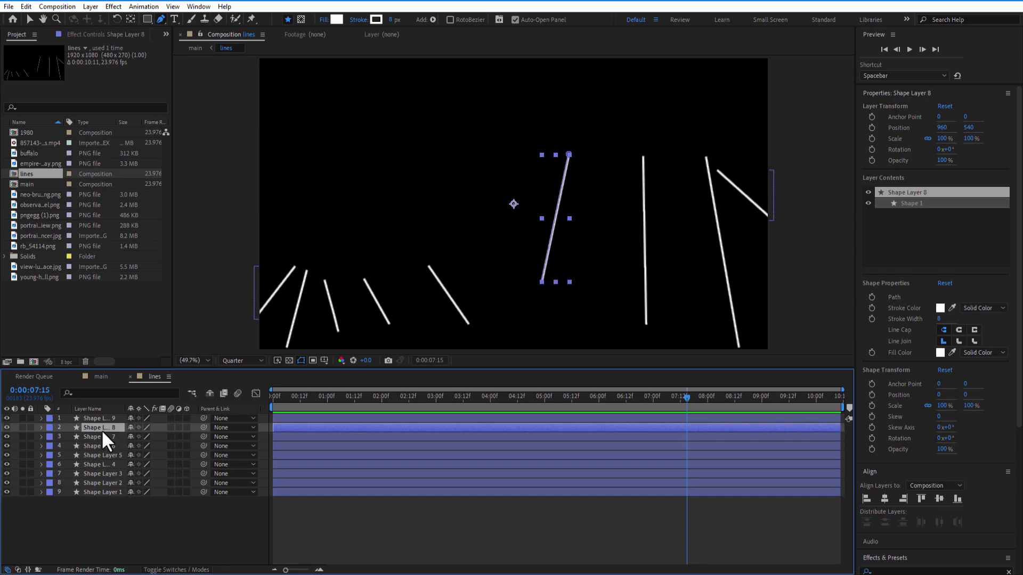
left_click_drag(569, 154, 582, 155)
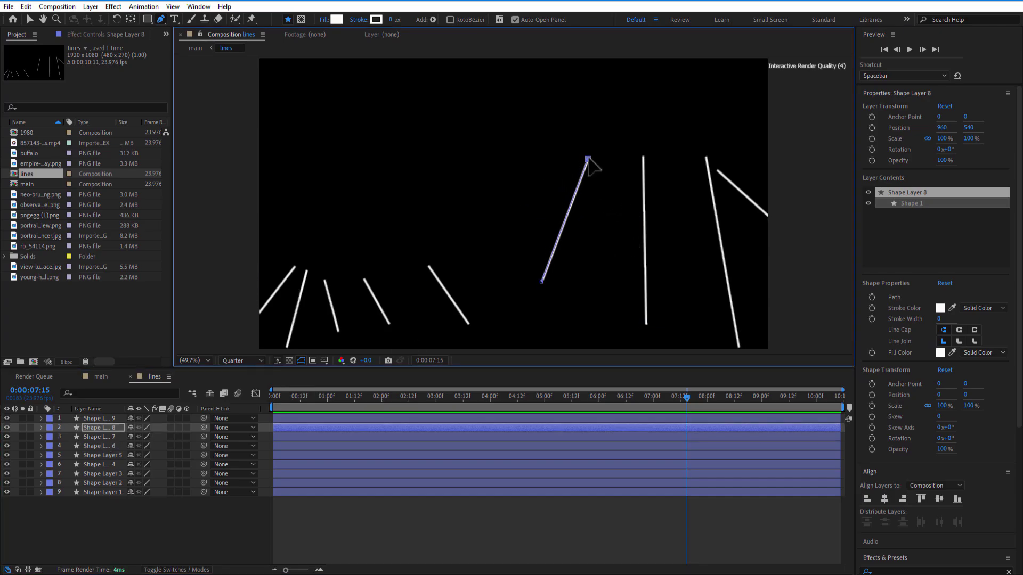
left_click(107, 378)
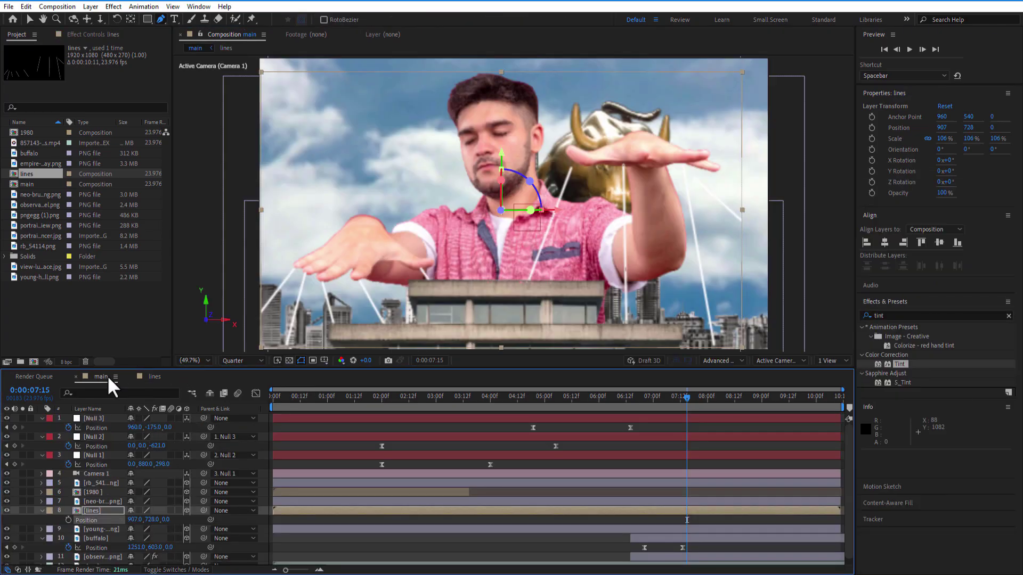
left_click(155, 377)
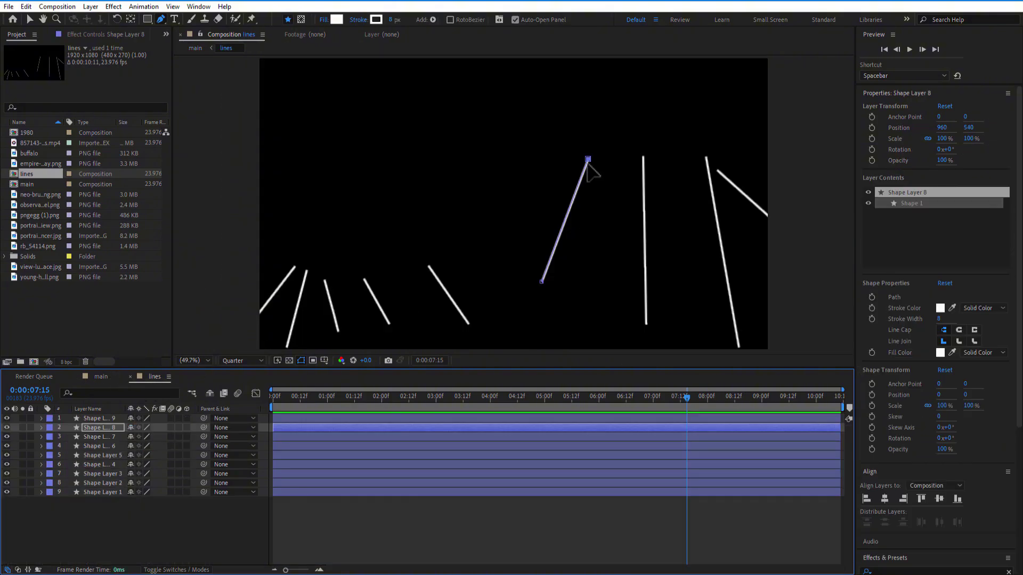
Move the upper ends of the strings on Shape Layers 8 and 7 further right, comparing them with the raised hand.
left_click_drag(592, 154, 654, 157)
left_click(101, 377)
left_click(154, 377)
left_click(100, 378)
left_click(155, 376)
left_click(101, 377)
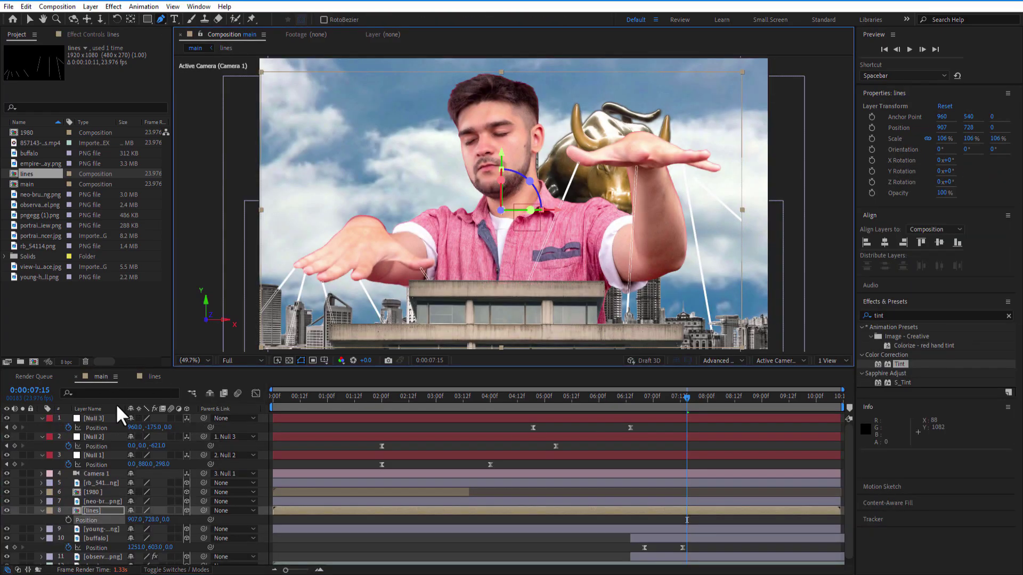
Set the lines layer's position in the main composition to 965, 703, -142 and its scale to 107%.
left_click(155, 377)
left_click(102, 377)
mouse_move(166, 520)
left_mouse_down()
mouse_move(142, 519)
mouse_move(152, 519)
left_mouse_up()
Lower the upper end of Shape Layer 3's string slightly in the lines composition and compare it in the main composition.
left_click(155, 376)
left_click_drag(307, 271, 307, 275)
left_click(101, 377)
left_click(154, 376)
left_click(100, 378)
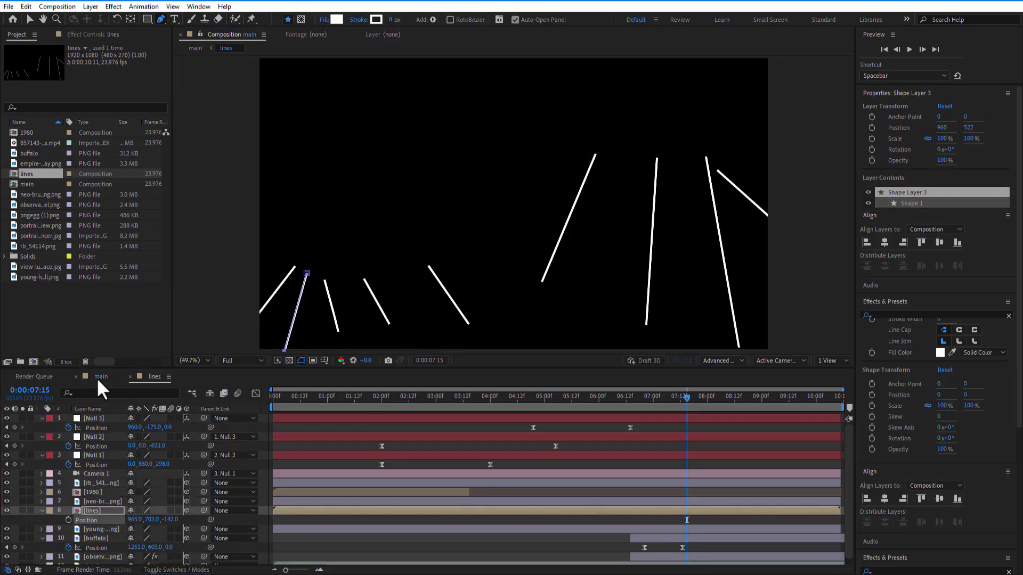
Adjust both ends of Shape Layer 2's string, shortening it at the bottom, and check it under the hand.
left_click(155, 377)
left_click_drag(337, 331, 336, 323)
left_click(101, 377)
left_click(155, 377)
left_click(100, 377)
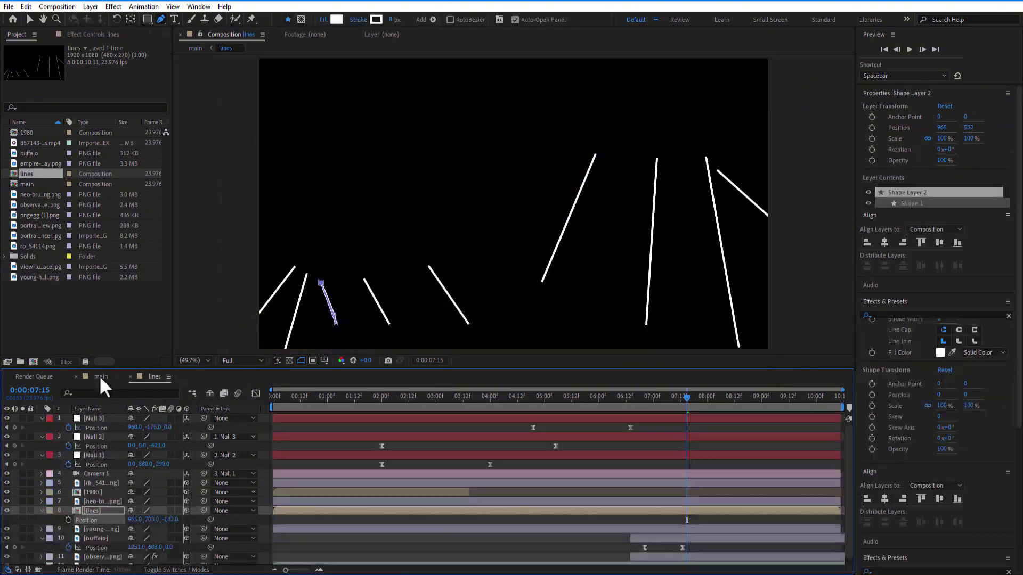
Shift the upper ends of the strings on Shape Layers 1, 8 and 7 to the left to meet the fingers.
left_click(154, 377)
left_click(102, 483)
left_click(106, 511)
left_click(110, 502)
left_click(112, 493)
left_click(110, 474)
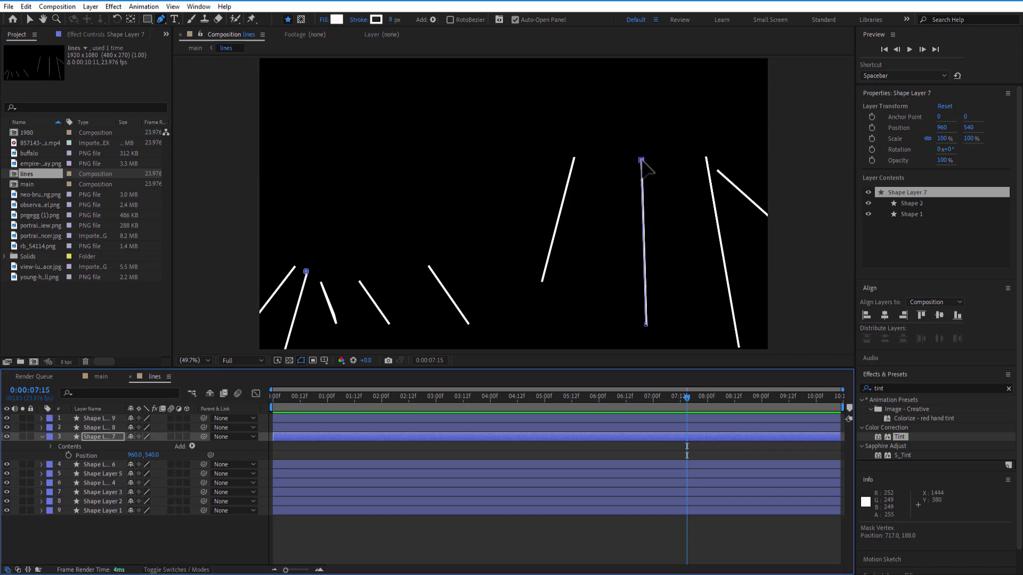
left_click(635, 160)
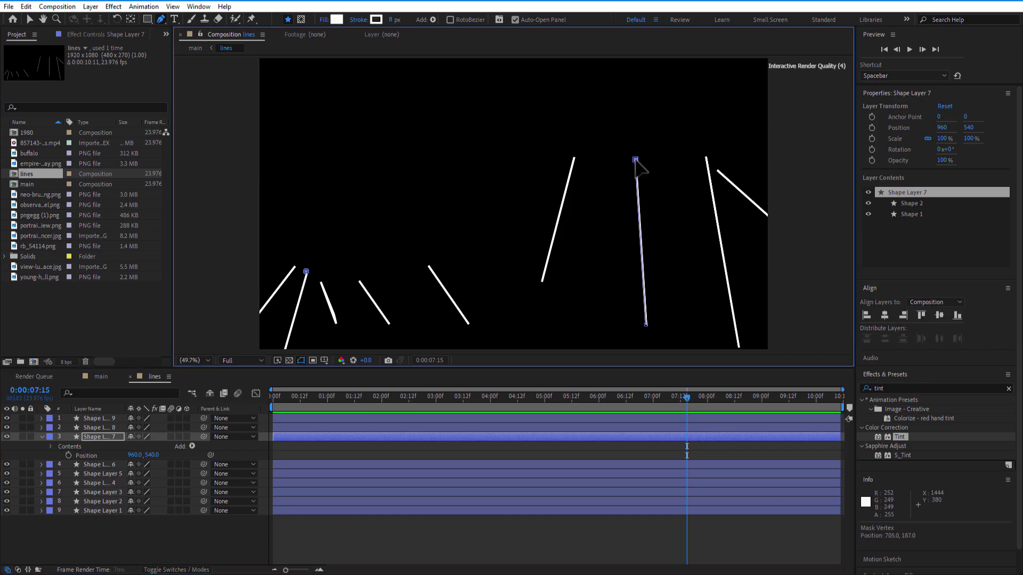
left_click(100, 377)
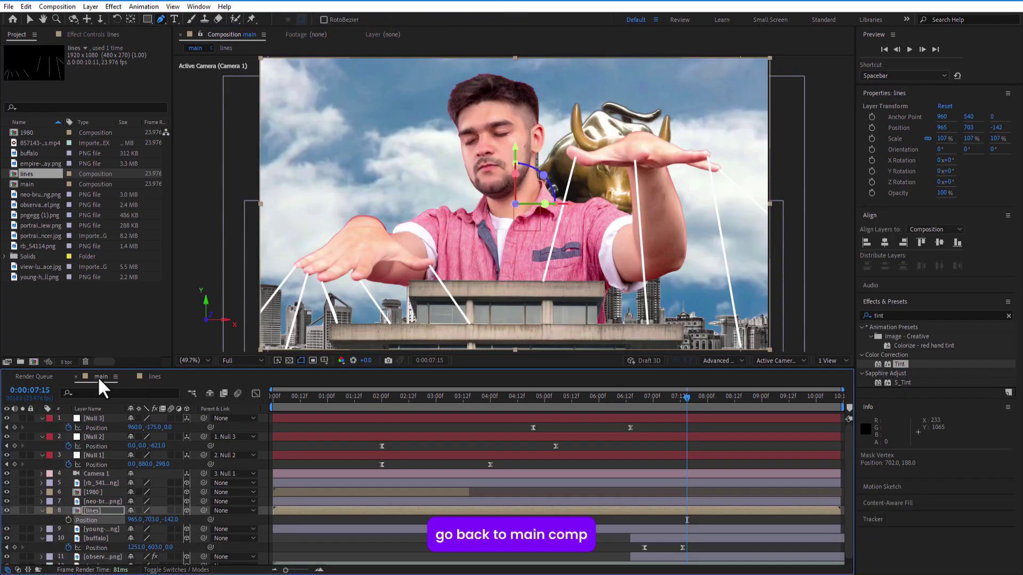
Search the effects for glow and apply Deep Glow to the lines layer in the main composition.
left_click(889, 314)
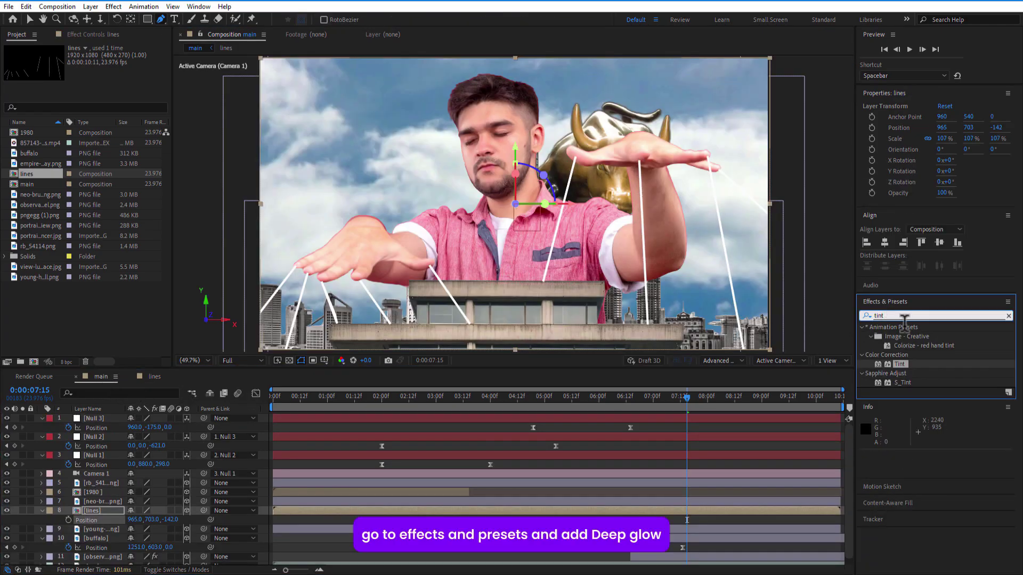
type("glow")
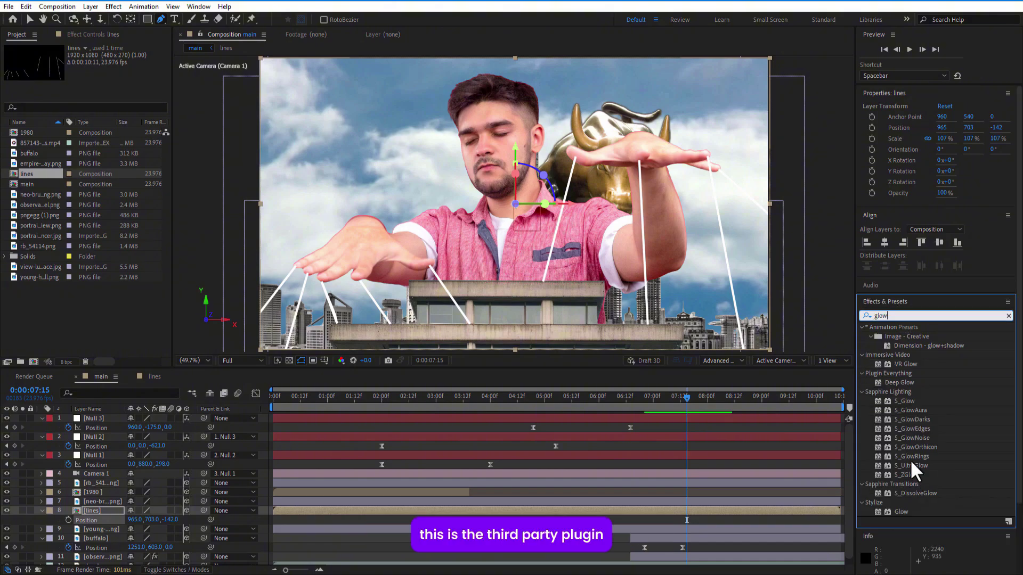
left_click_drag(896, 382, 252, 522)
left_click_drag(124, 515, 86, 510)
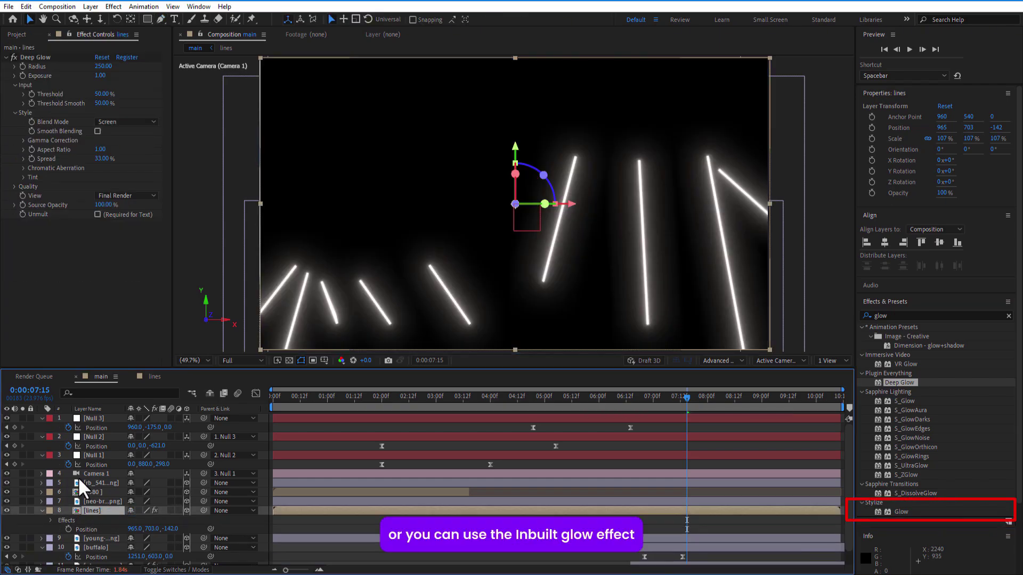
Enable Unmult on the Deep Glow effect and set its exposure to 0.30.
left_click(97, 214)
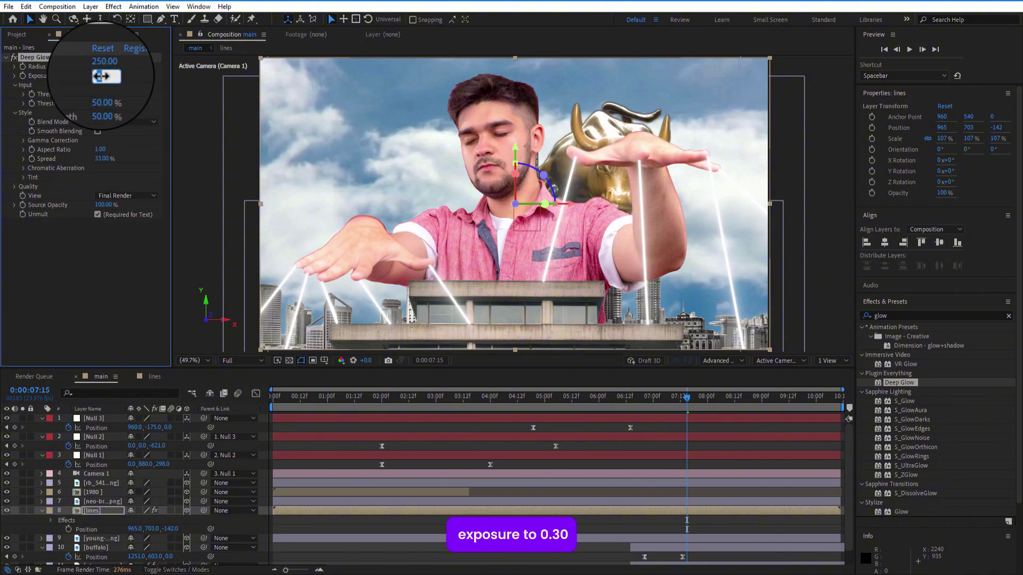
type("0.30")
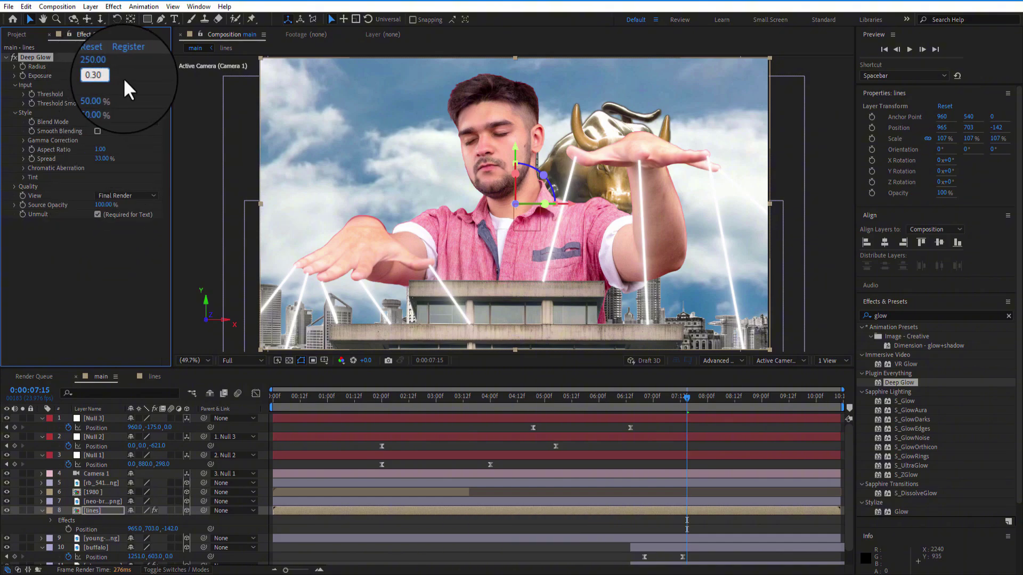
key("Return")
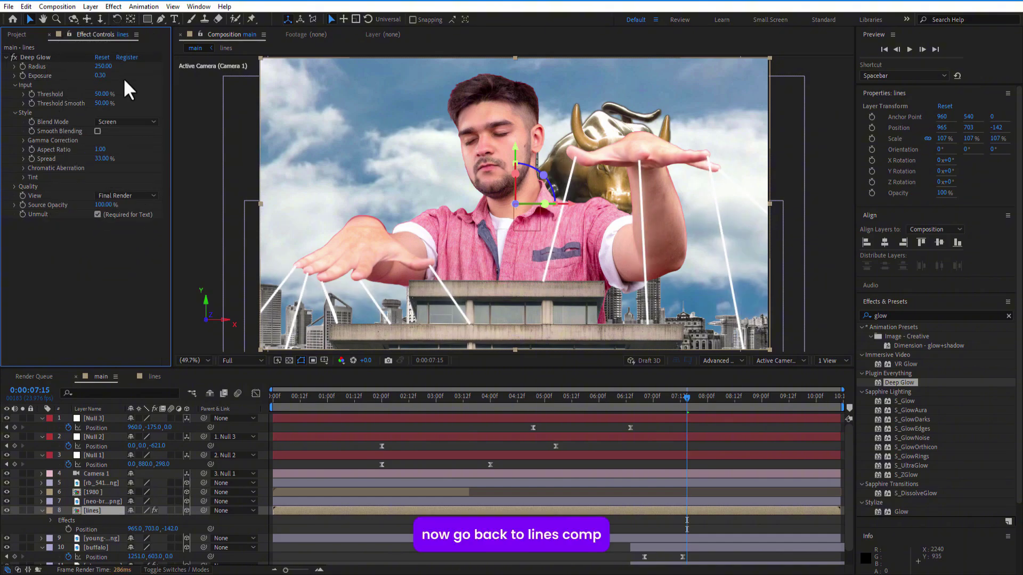
Open the lines composition and add a Trim Paths operator to Shape Layer 1.
left_click(154, 376)
left_click(102, 492)
key("g")
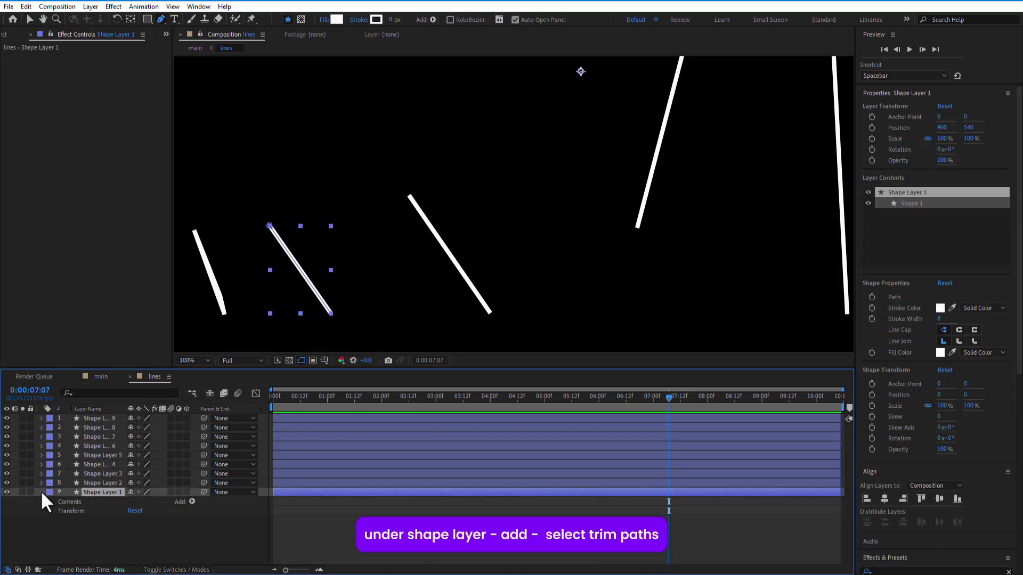
left_click(191, 501)
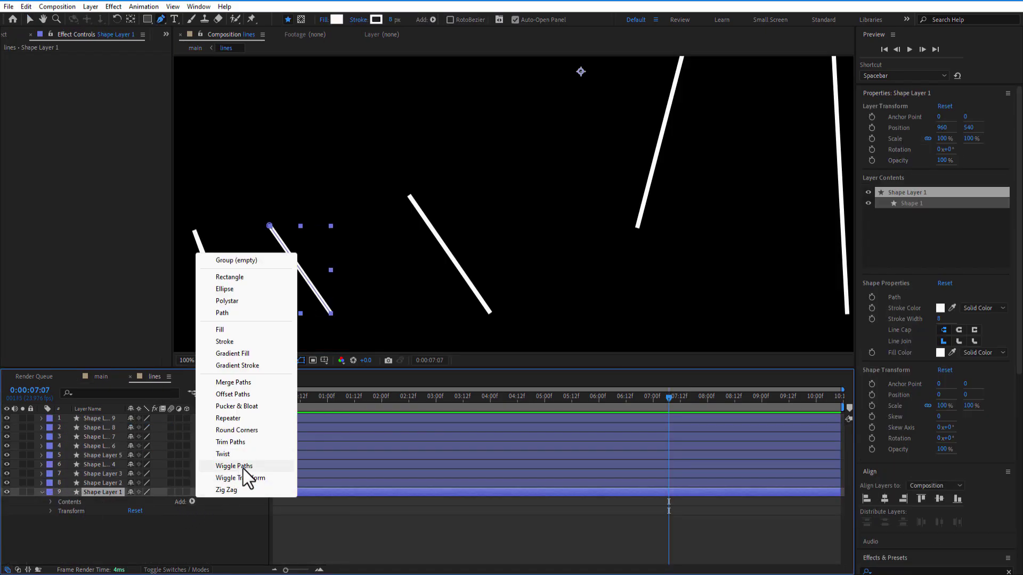
left_click(232, 443)
Keyframe the End of Shape Layer 1's Trim Paths from 0% at 0:00:00:00 to 100% at 0:00:01:00.
left_click(273, 399)
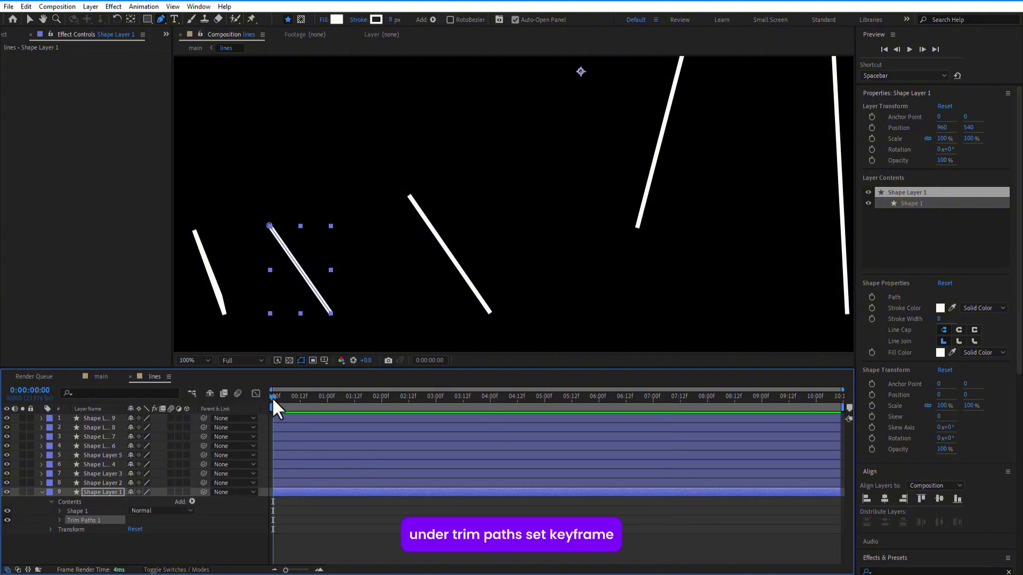
left_click(60, 521)
left_click(78, 538)
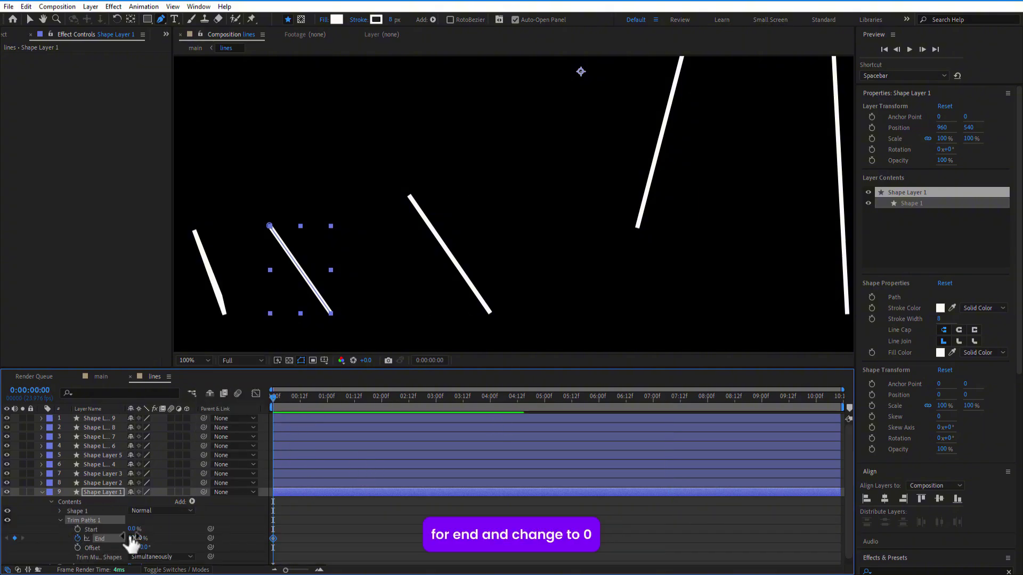
left_click_drag(137, 538, 34, 526)
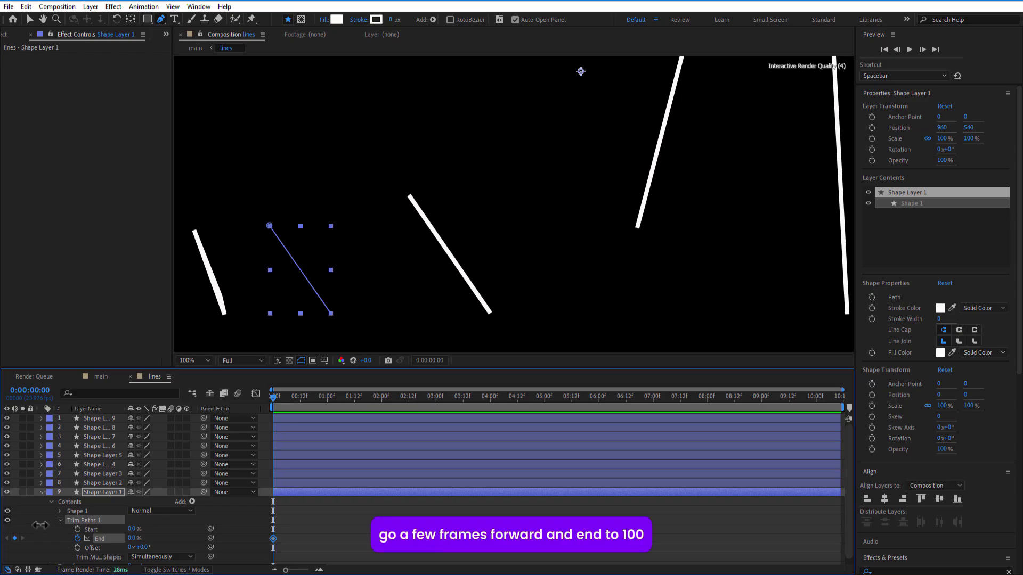
left_click_drag(274, 397, 381, 405)
left_click(132, 538)
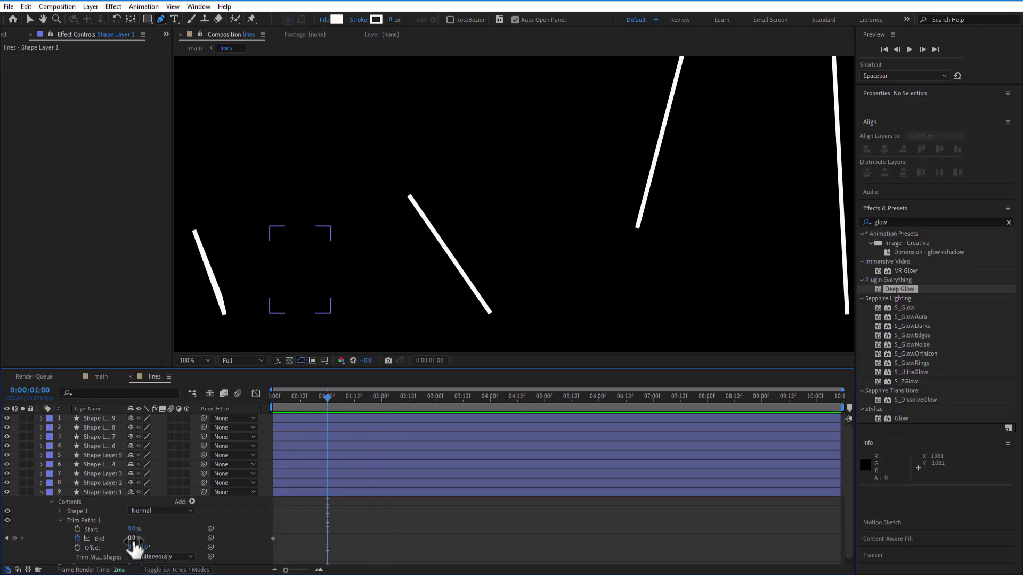
type("100")
key("Return")
left_click_drag(315, 538, 326, 537)
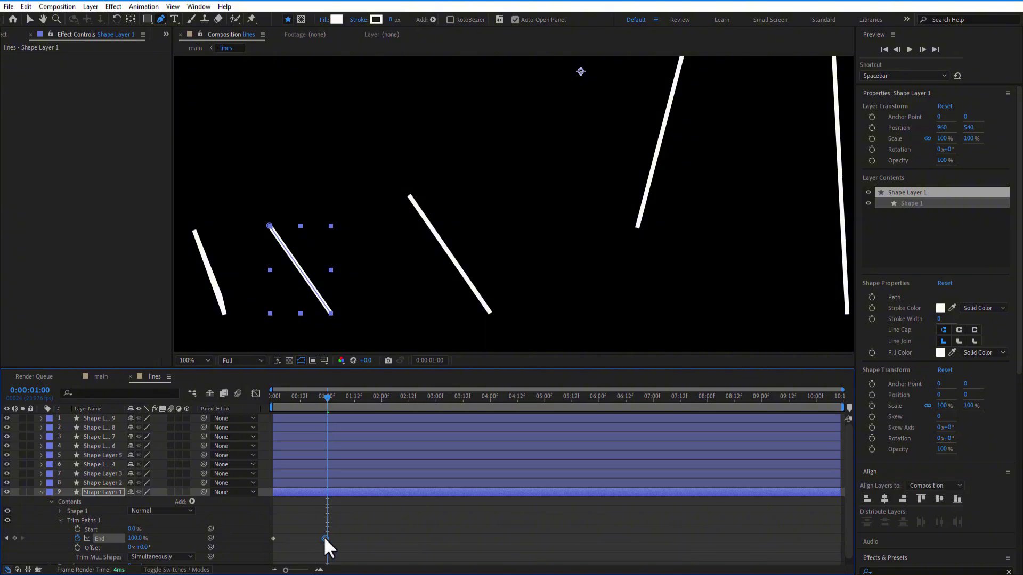
Find the lines layer's start at 0:00:07:07 in the main composition and shift Shape Layer 1's End keyframes to begin there.
left_click(99, 377)
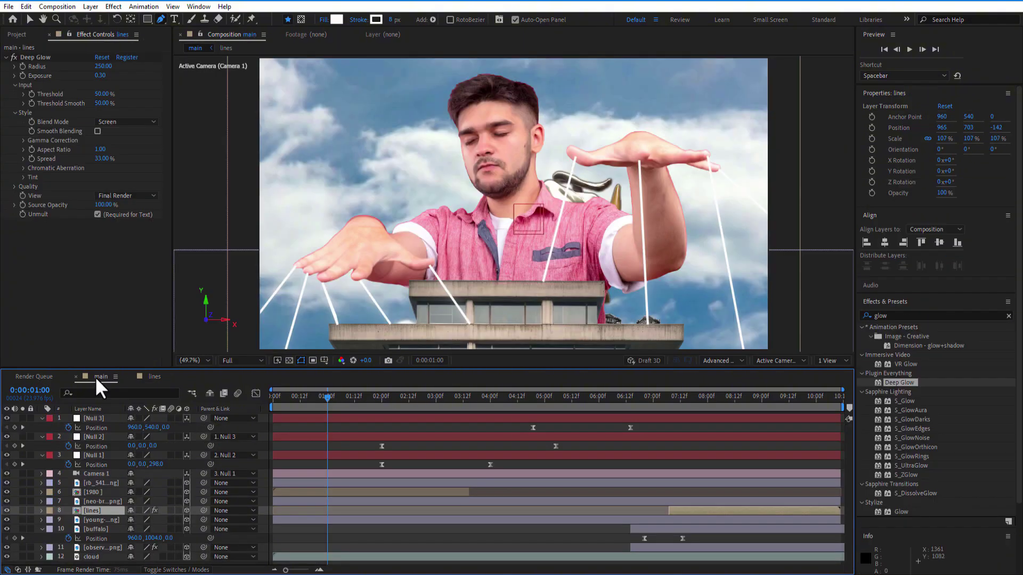
left_click_drag(347, 399, 668, 425)
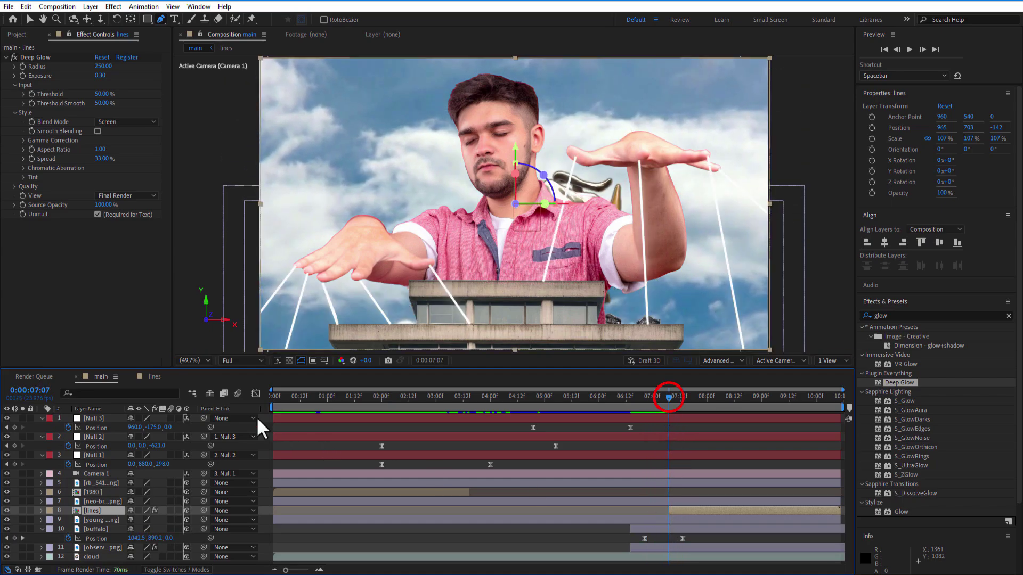
left_click(151, 376)
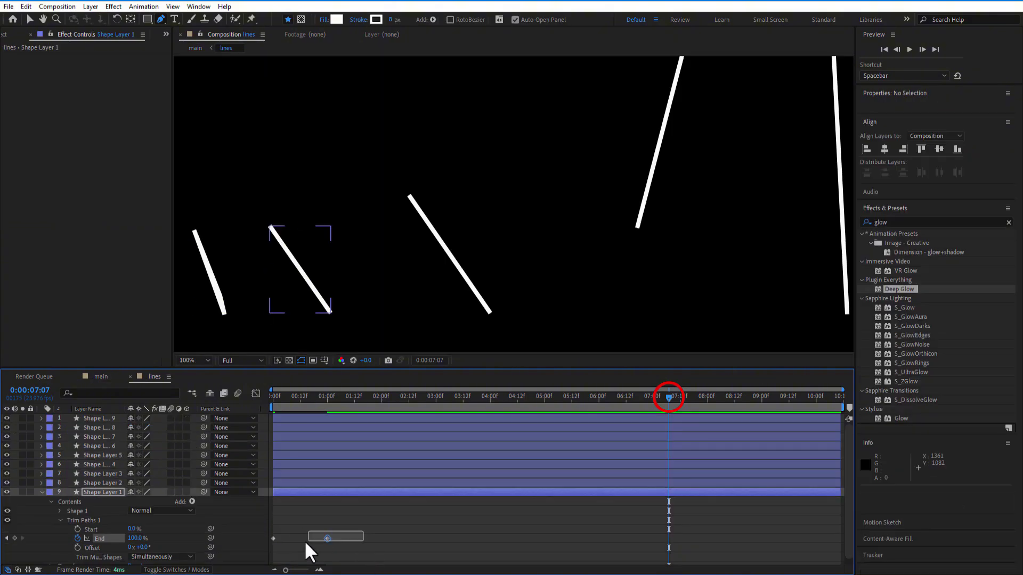
left_click_drag(271, 539, 667, 537)
Add a Trim Paths operator to Shape Layer 2 and reveal its properties.
left_click(674, 483)
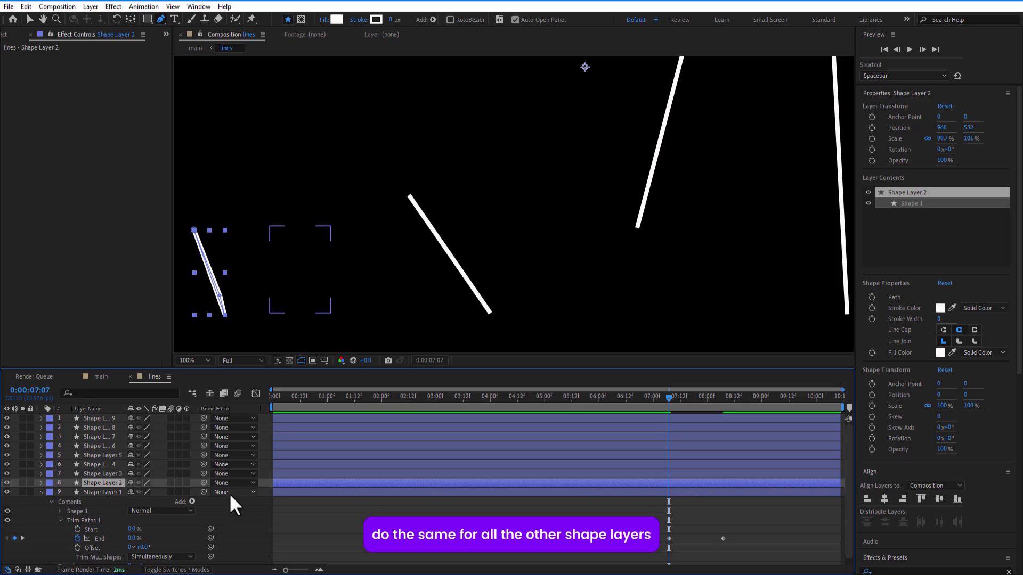
left_click(40, 482)
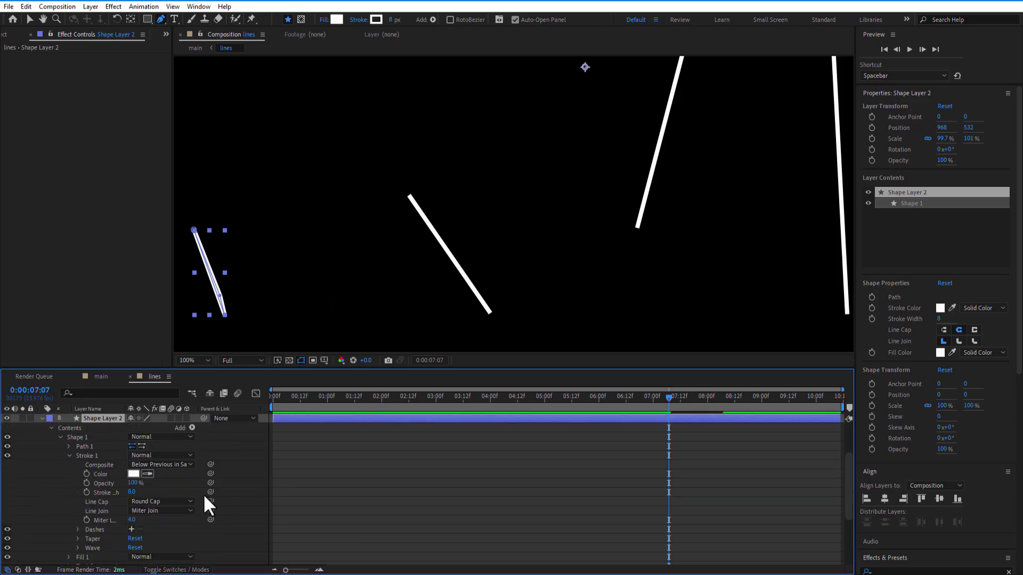
left_click(60, 437)
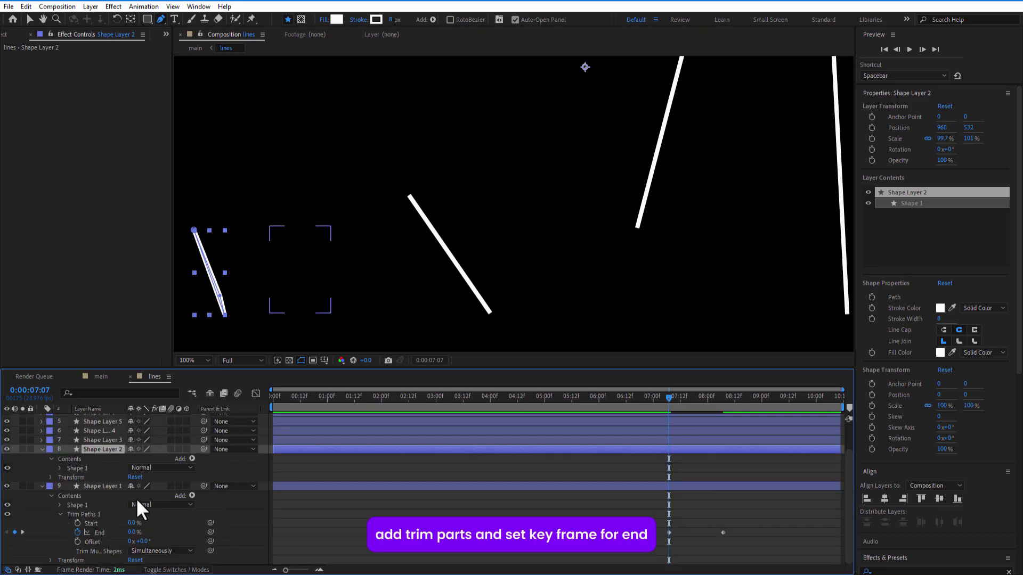
left_click(191, 457)
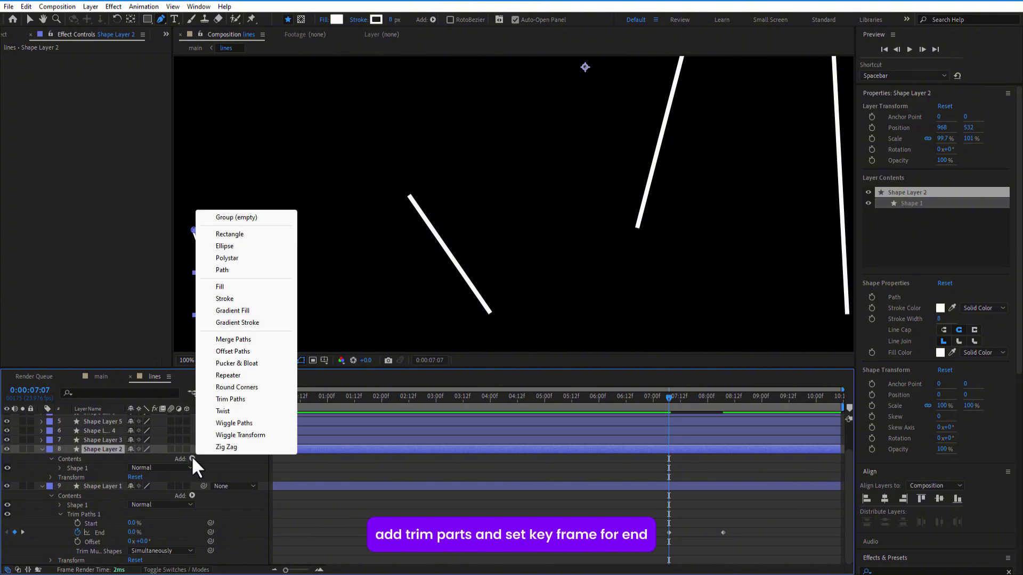
left_click(233, 401)
left_click(60, 477)
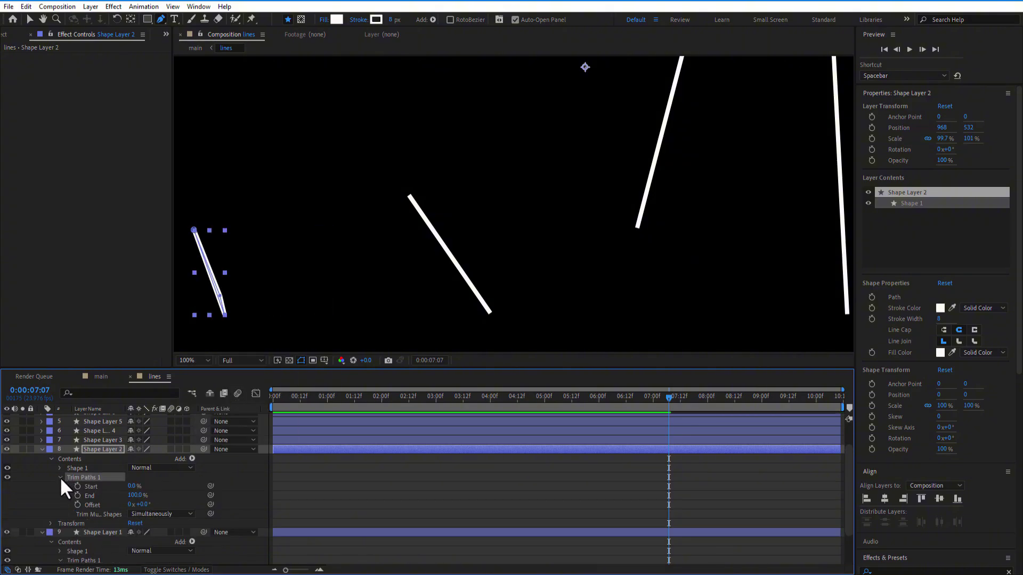
Keyframe the End of Shape Layer 2's Trim Paths from 0% at 0:00:07:07 to 100% at 0:00:08:07.
scroll(666, 479, "down", 2)
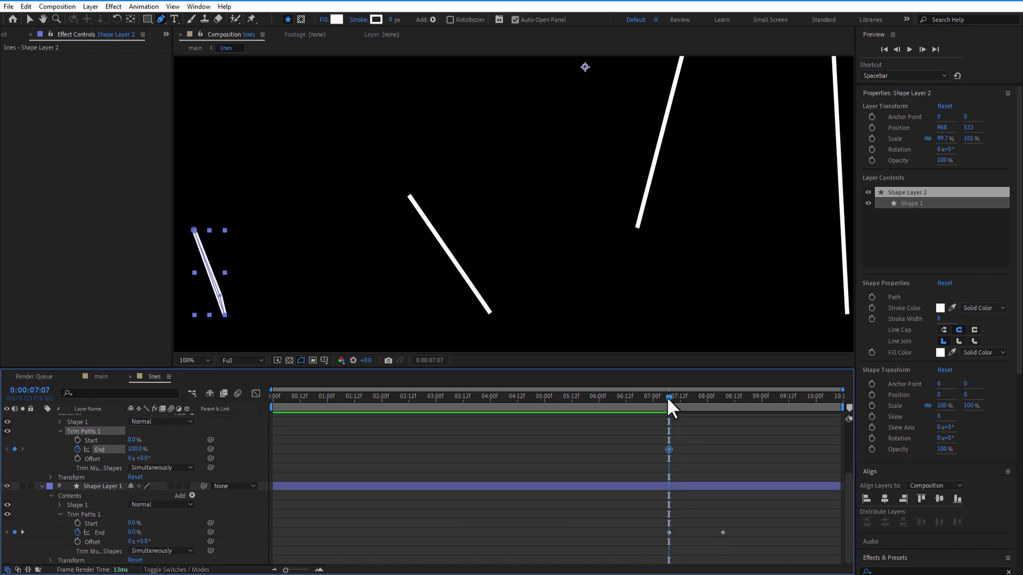
left_click_drag(126, 449, 34, 451)
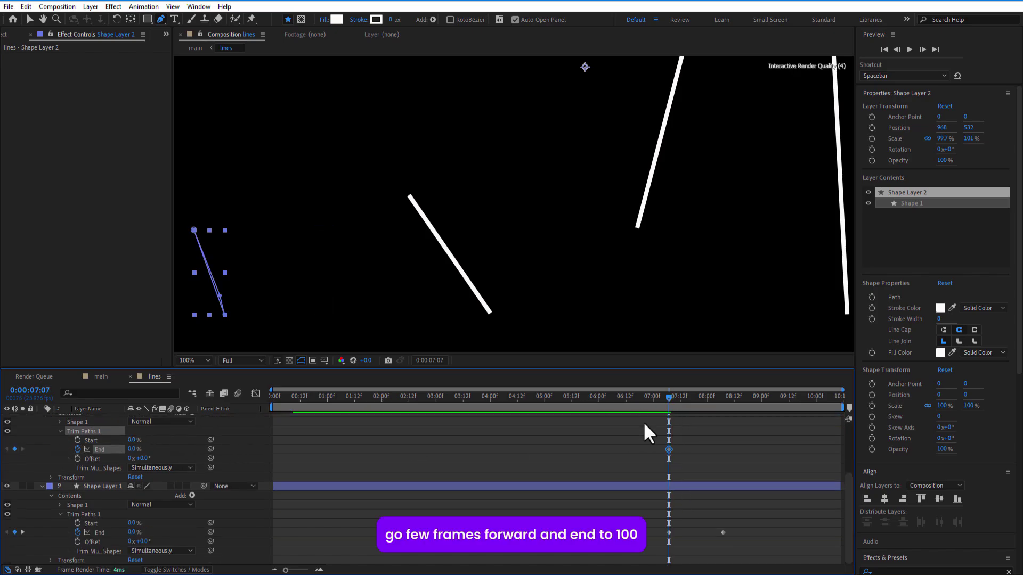
left_click_drag(679, 402, 721, 413)
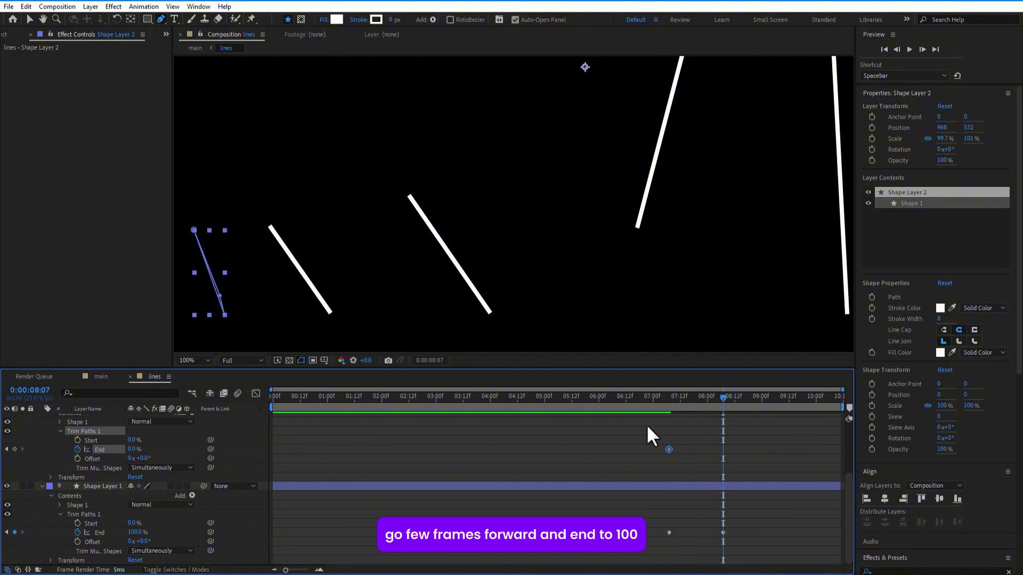
left_click_drag(139, 450, 265, 444)
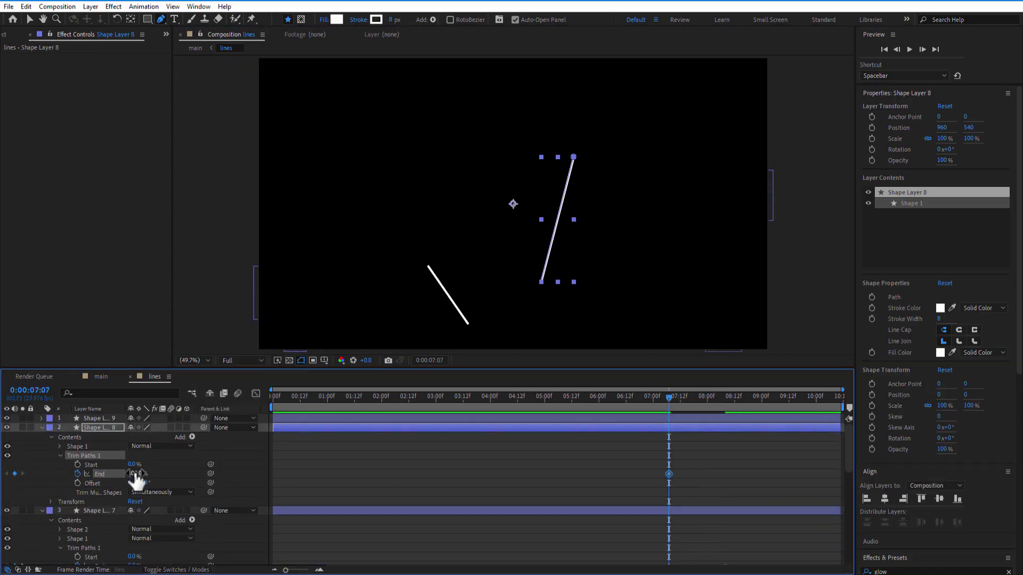
Add Trim Paths to Shape Layer 9 and preview the growing strings in the main composition up to 0:00:08:12.
left_click(193, 428)
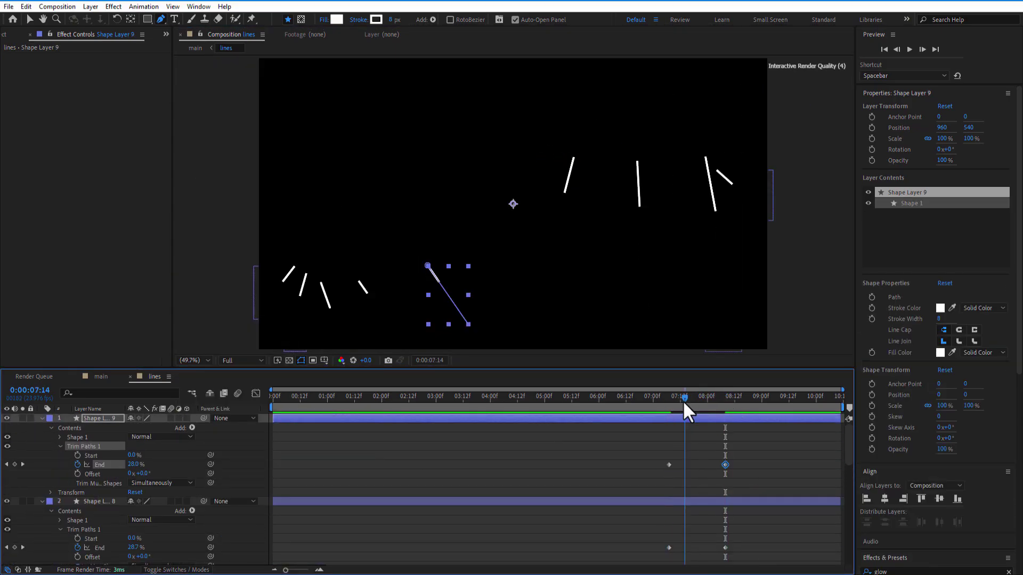
left_click(103, 376)
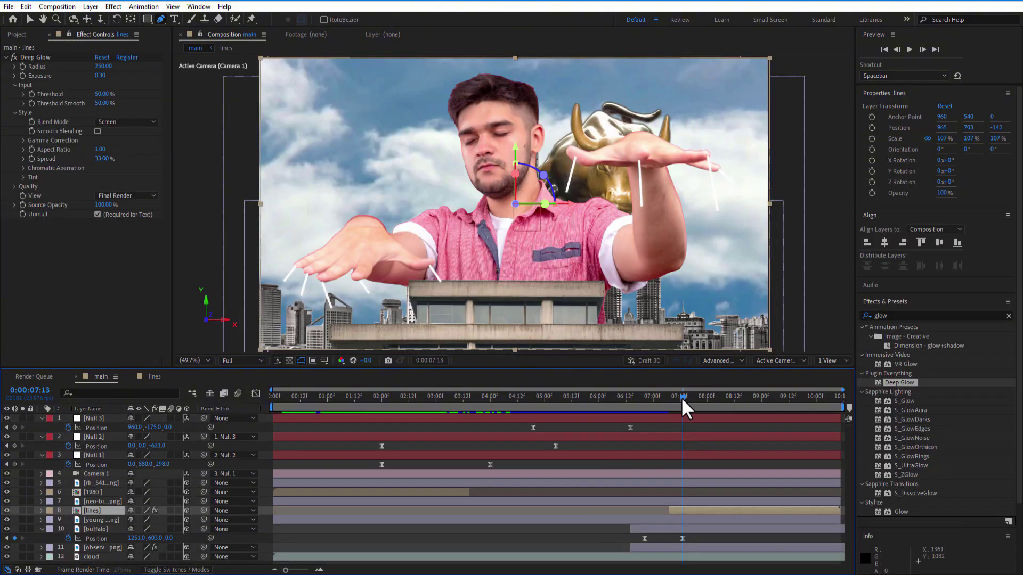
left_click_drag(681, 397, 737, 427)
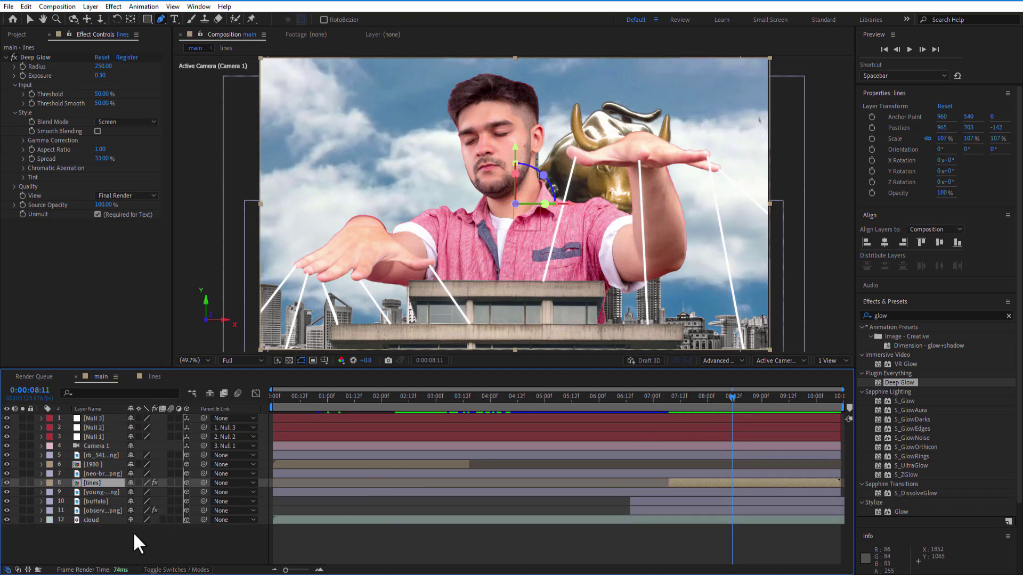
Create a fourth null object at the top of the layer stack, parent Null 3 to it and make it a 3D layer.
right_click(127, 536)
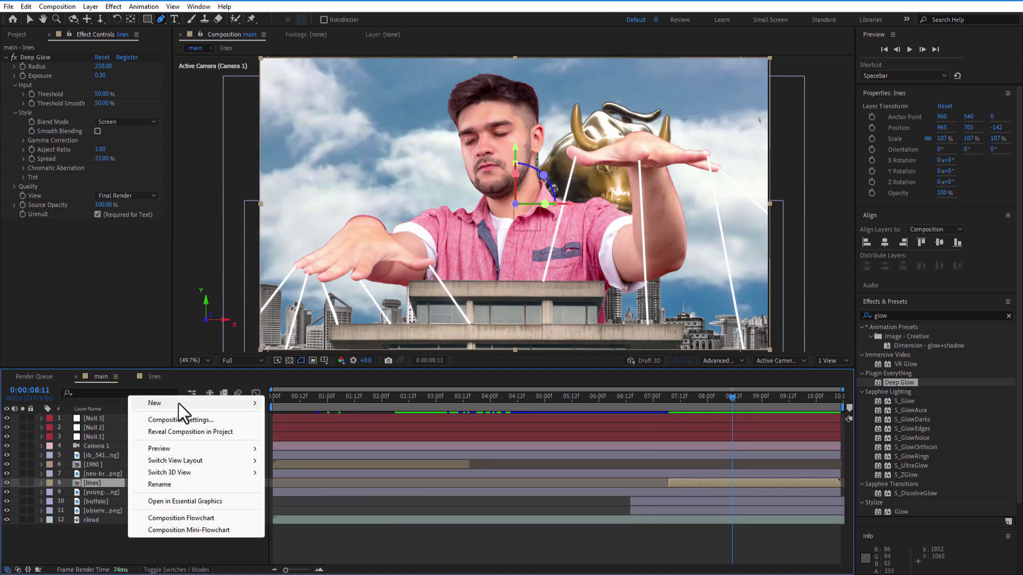
mouse_move(188, 403)
left_click(294, 469)
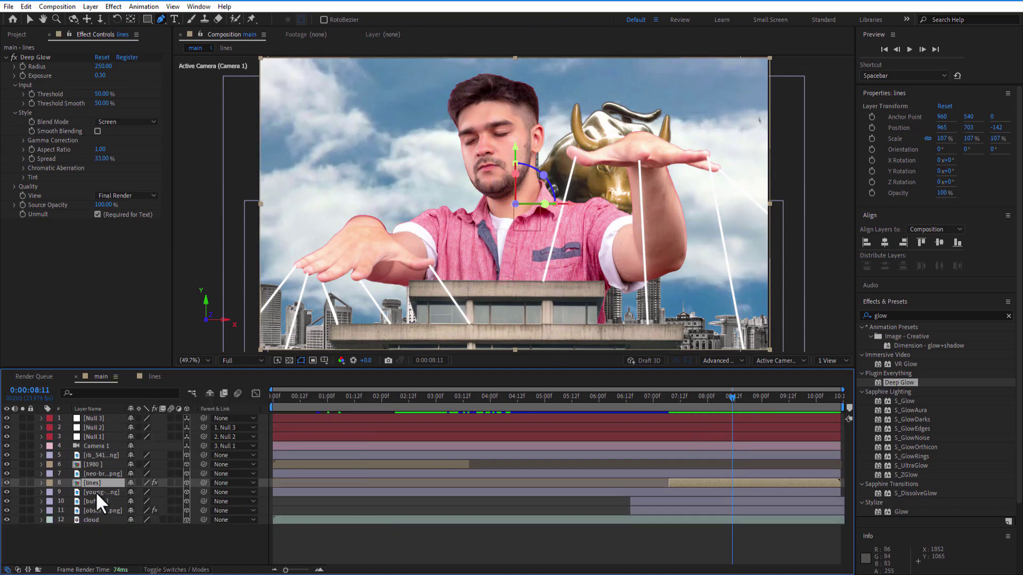
left_click_drag(96, 485, 100, 417)
left_click_drag(203, 427, 114, 418)
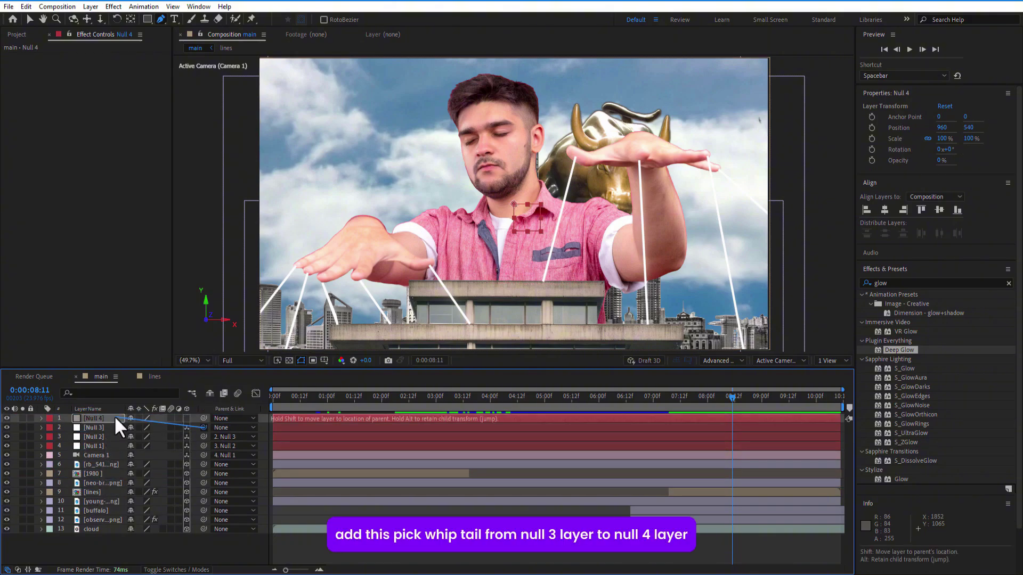
left_click(186, 418)
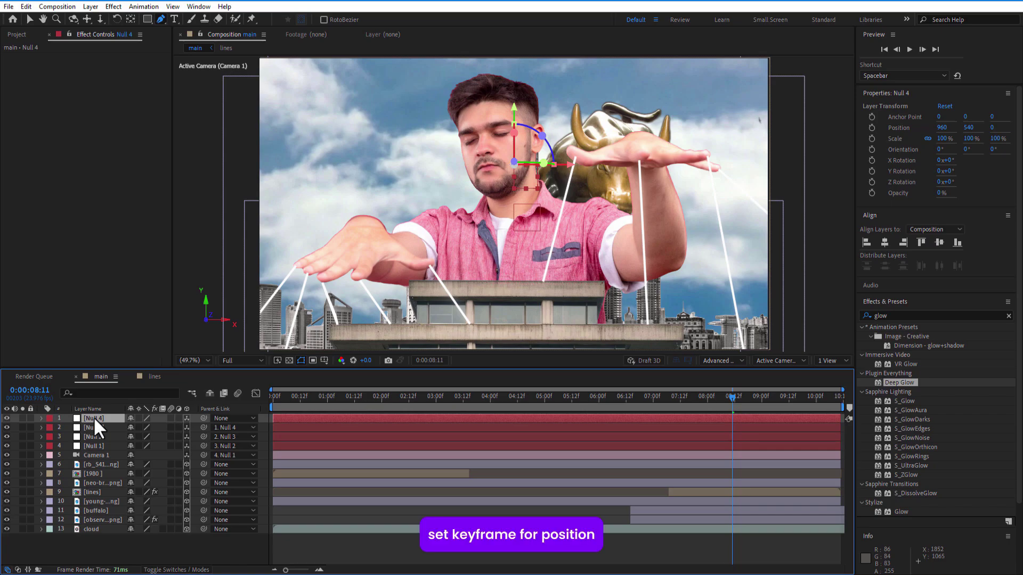
Keyframe Null 4's position at 0:00:08:11 and set its X position to -1362 at 0:00:10:00.
key("p")
left_click(104, 436)
key("p")
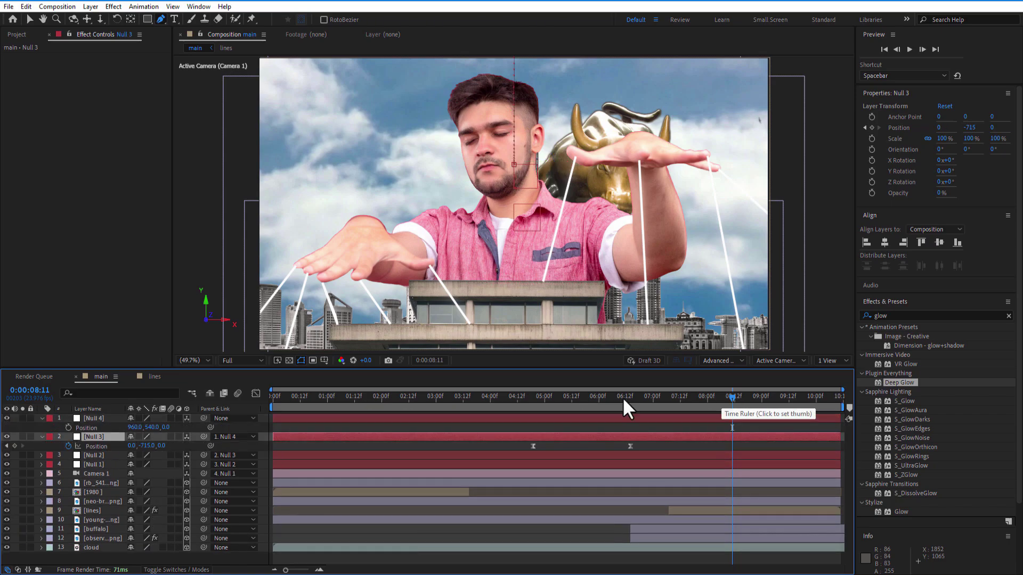
left_click(68, 428)
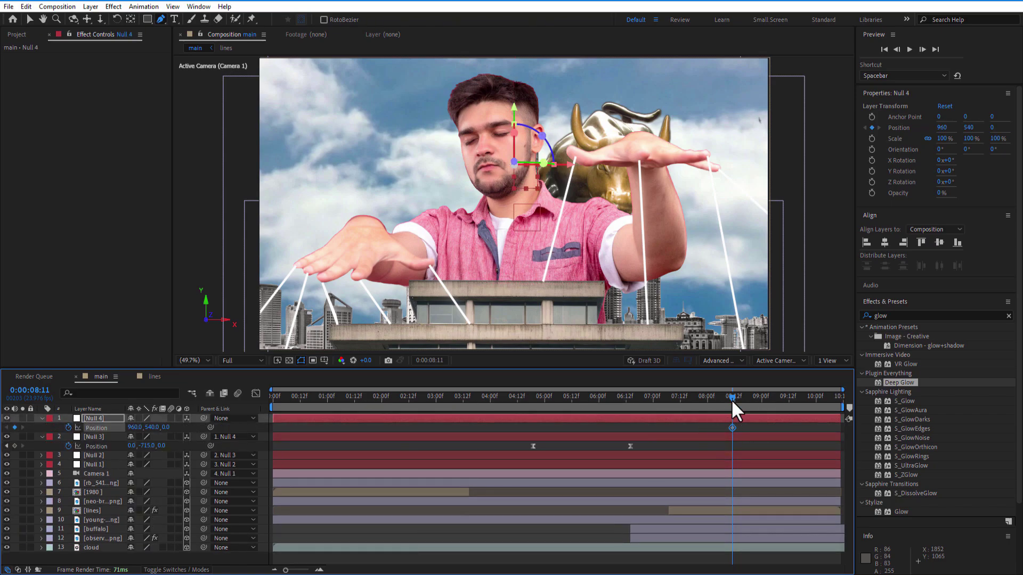
left_click_drag(738, 402, 816, 408)
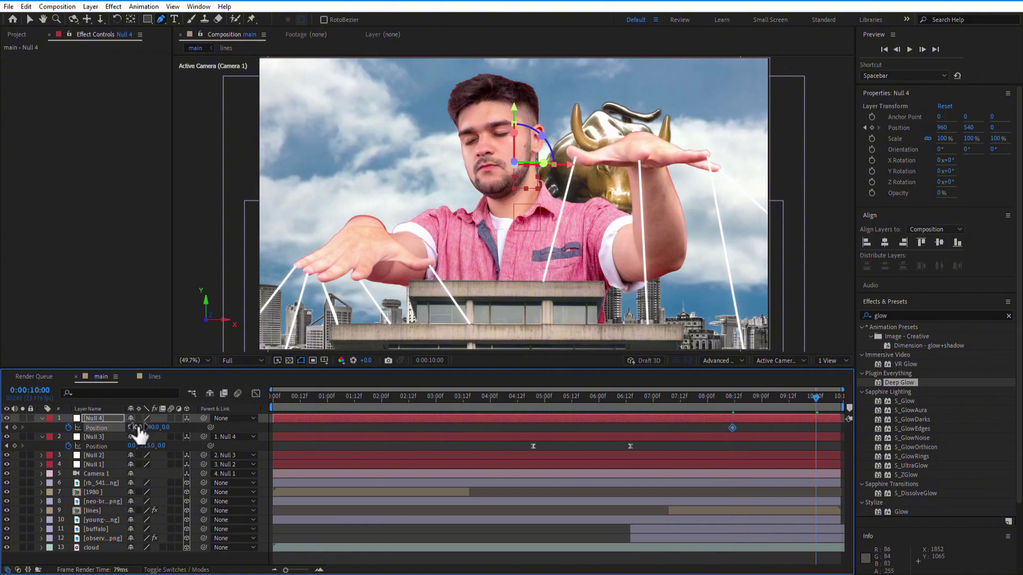
left_click_drag(136, 427, 112, 428)
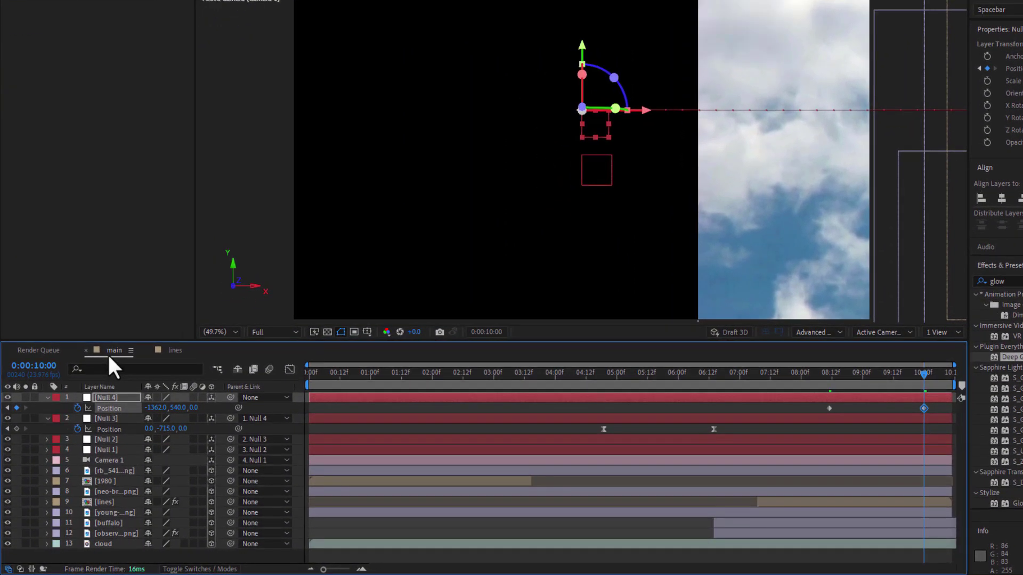
Extend the main composition's duration to 12 seconds and bring the layers' end points into view in the timeline.
left_click(115, 377)
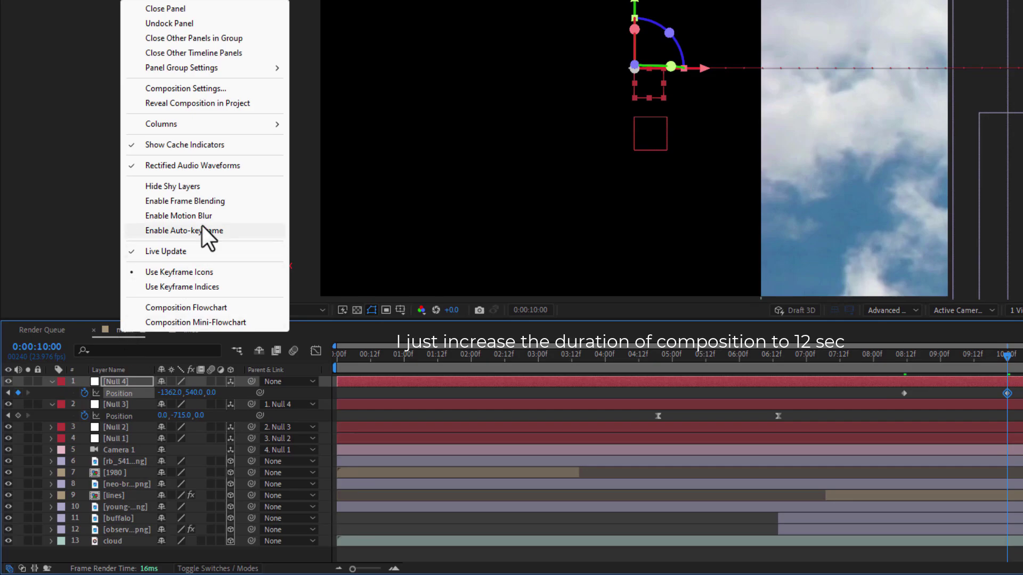
left_click(190, 87)
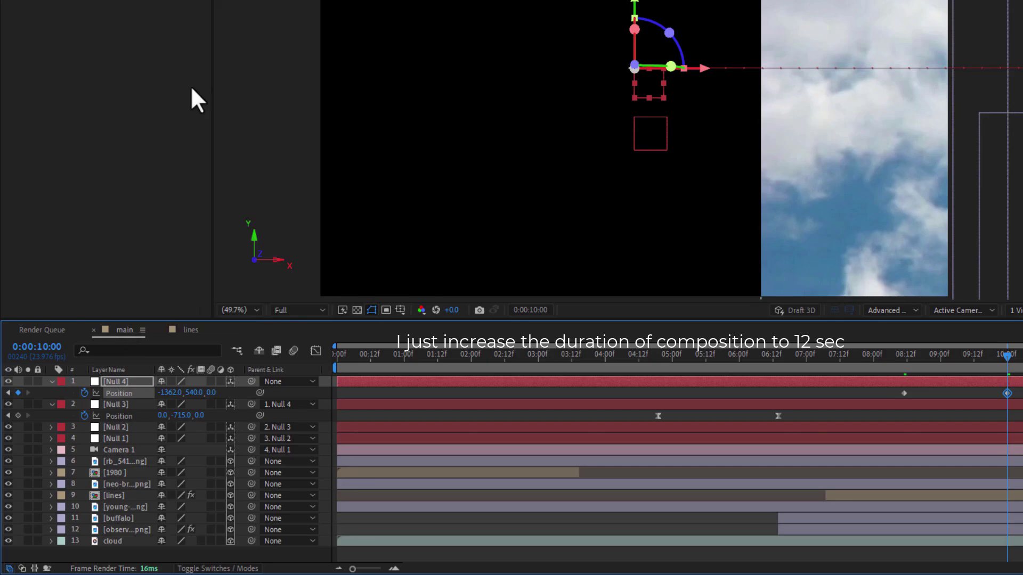
left_click(548, 270)
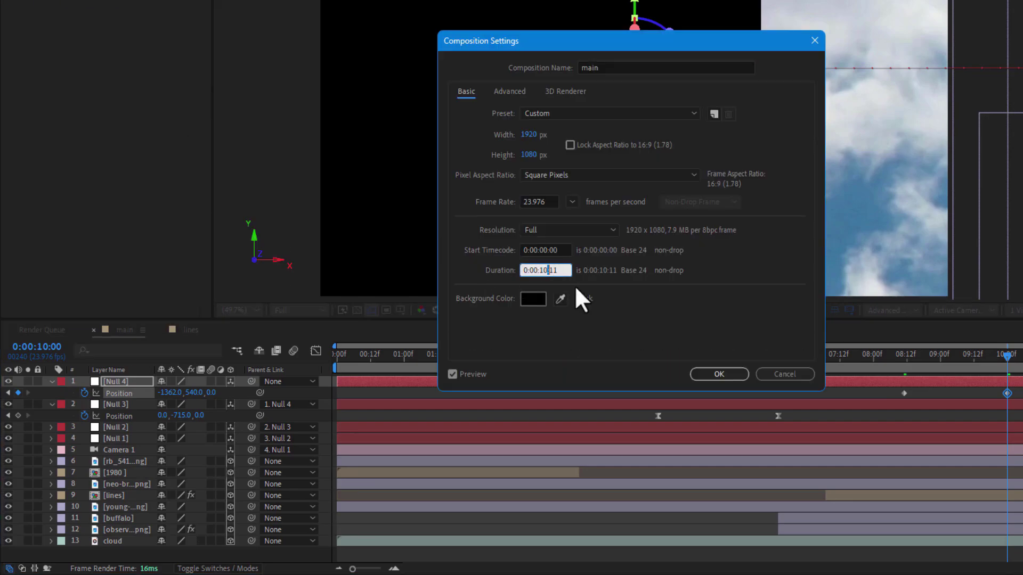
left_click(714, 375)
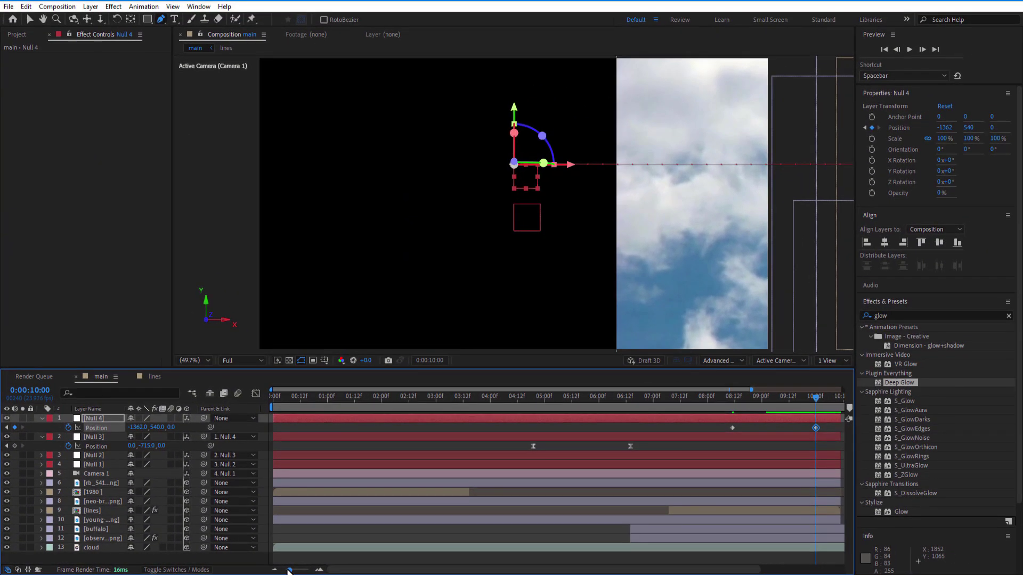
left_click_drag(314, 570, 332, 569)
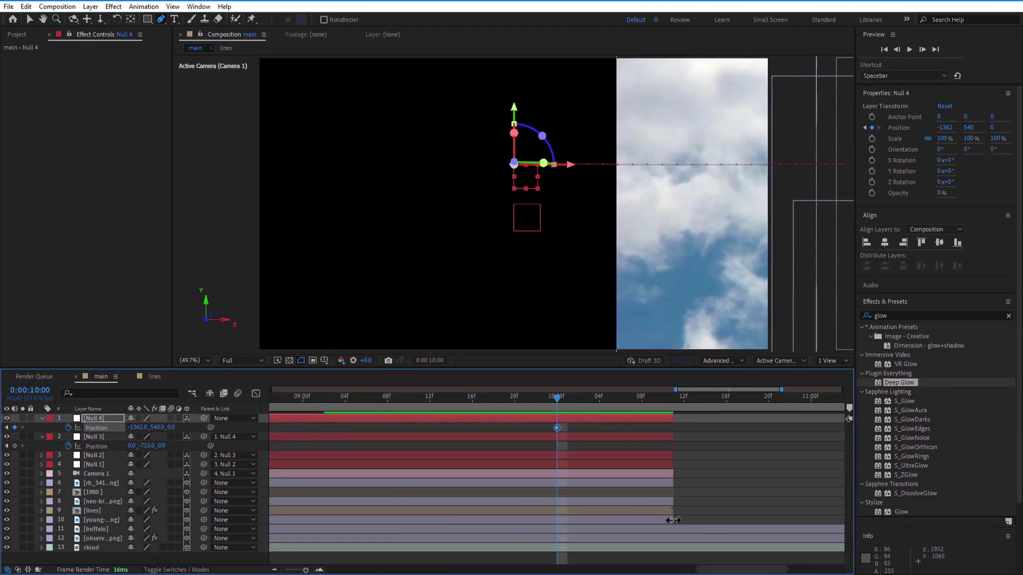
Extend the null, camera and image layers that end early to the end of the main composition.
left_click_drag(733, 515, 921, 515)
left_click_drag(361, 505, 629, 508)
left_click_drag(332, 501, 847, 500)
left_click_drag(332, 483, 828, 471)
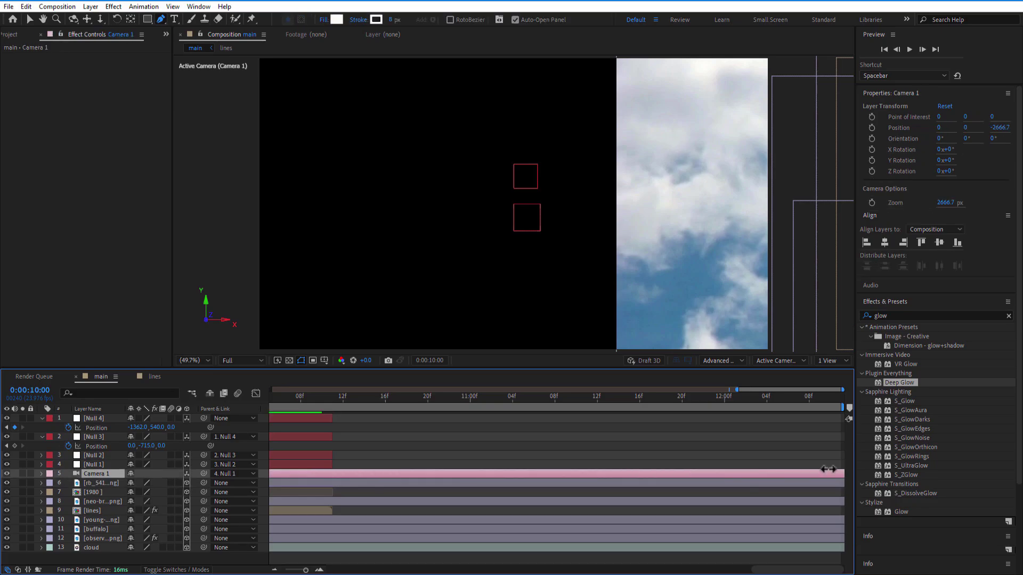
left_click_drag(332, 464, 847, 463)
left_click_drag(332, 456, 847, 455)
left_click_drag(332, 437, 846, 436)
left_click_drag(332, 418, 845, 418)
left_click_drag(793, 570, 715, 572)
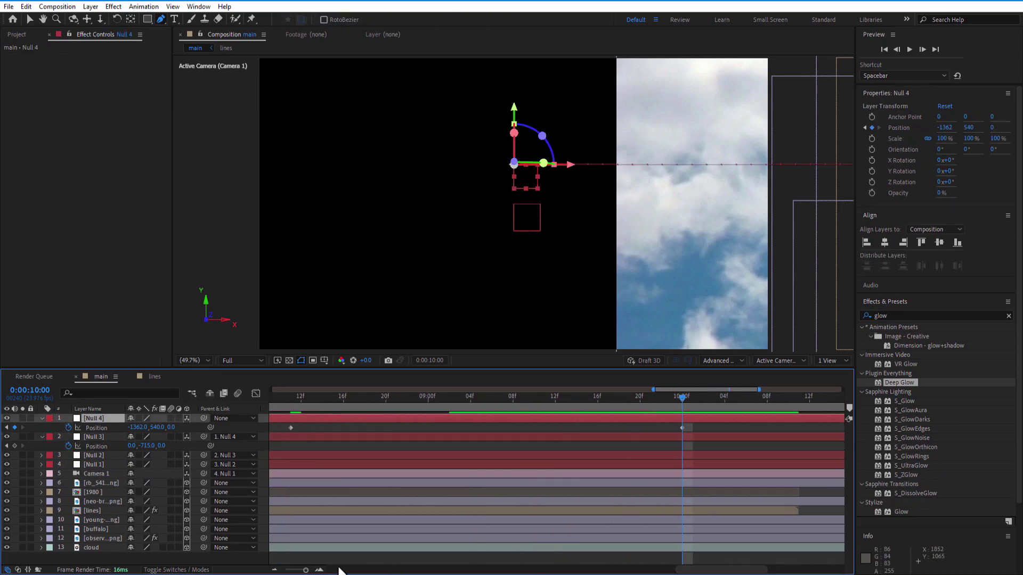
Move Null 4's second position keyframe to about 0:00:09:12 and apply Easy Ease to both of its position keyframes.
left_click_drag(313, 570, 308, 568)
left_click_drag(448, 408, 441, 413)
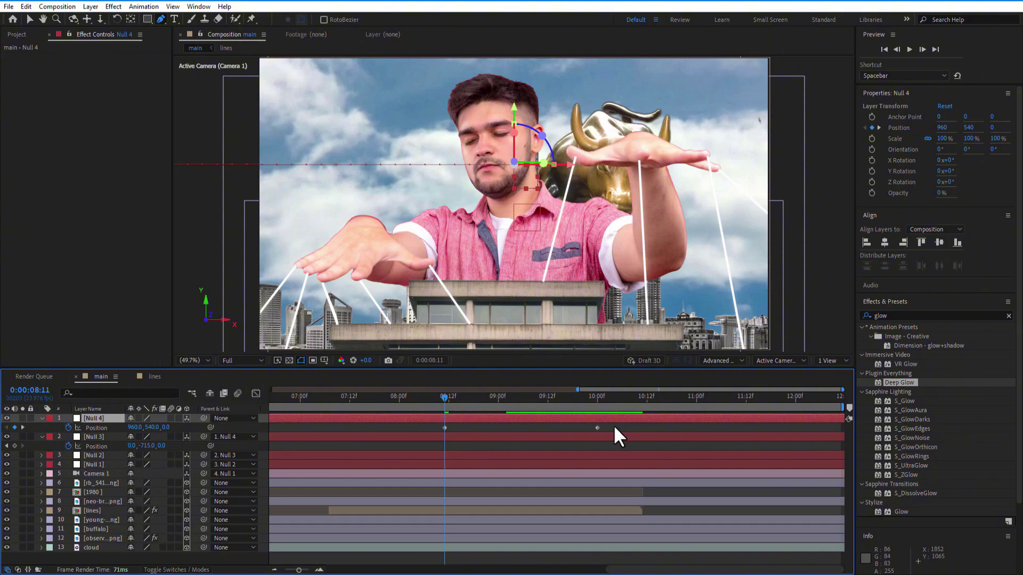
left_click_drag(597, 427, 440, 430)
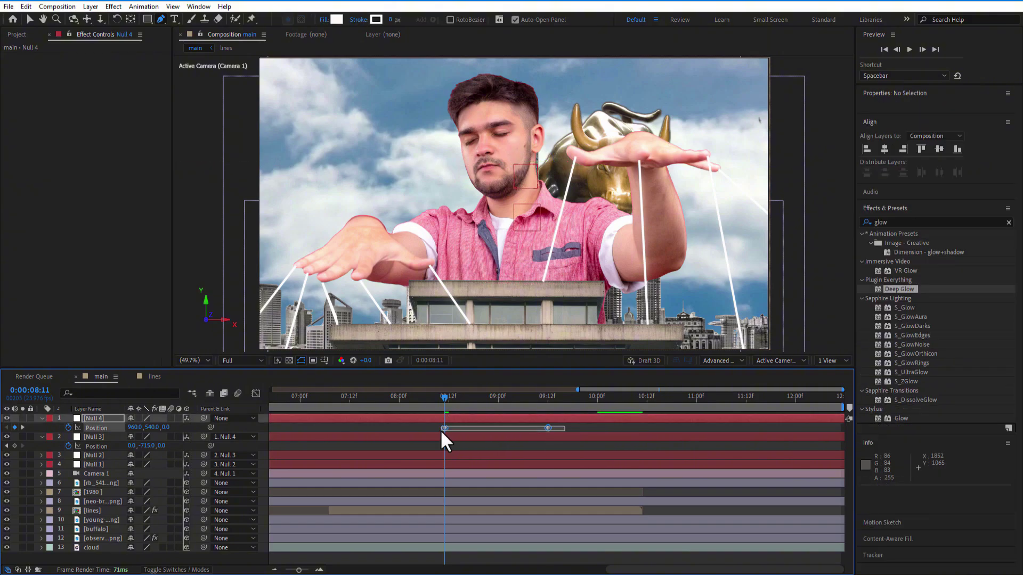
right_click(442, 429)
mouse_move(497, 420)
left_click(609, 456)
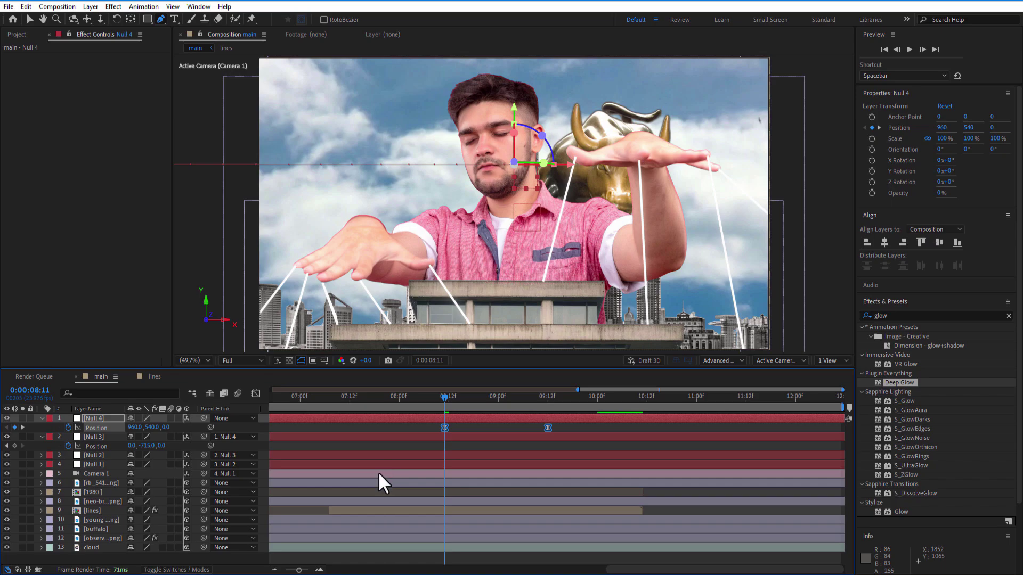
left_click_drag(439, 397, 442, 418)
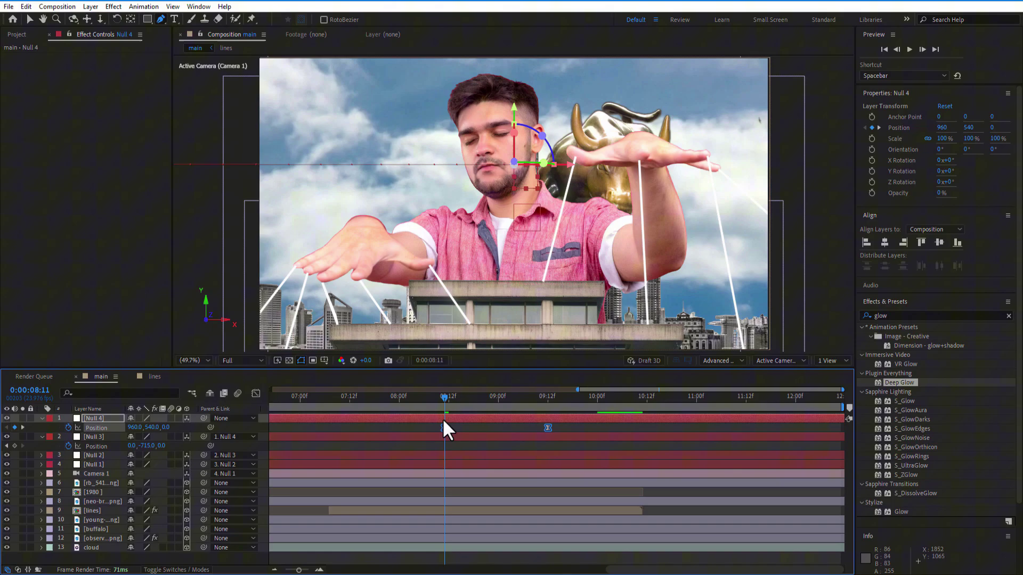
left_click(42, 437)
left_click(42, 419)
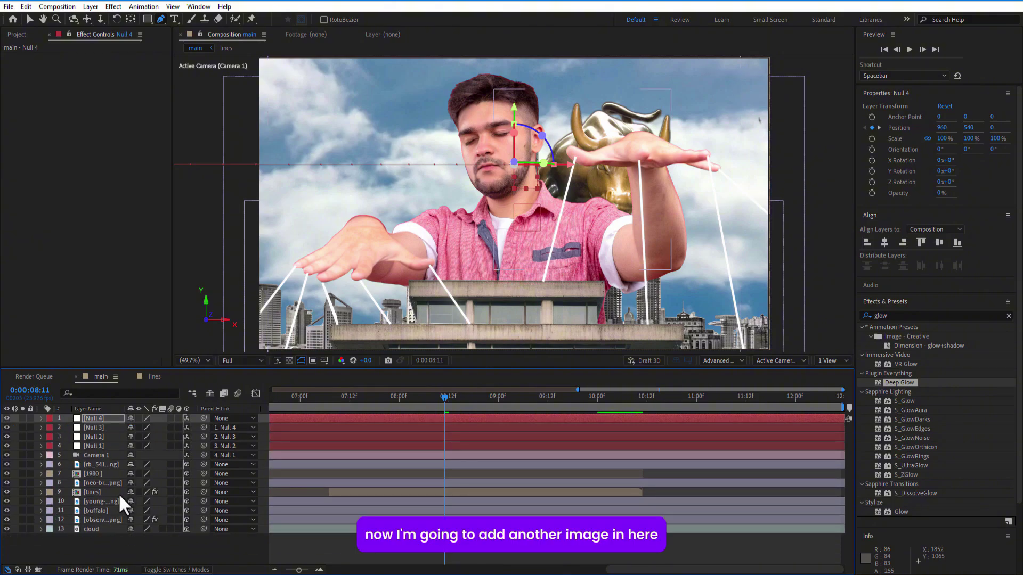
Add view-luxurious-hotel-interior-space.jpg below Camera 1 as a 3D layer starting at 0:00:08:11.
left_click(19, 35)
left_click(37, 206)
left_click(39, 225)
left_click(41, 235)
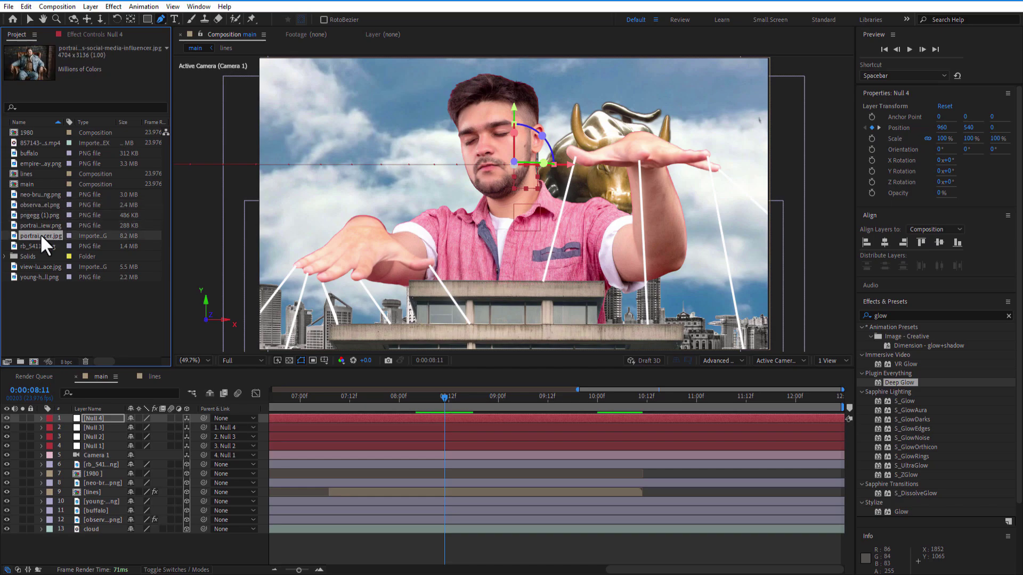
left_click(39, 247)
left_click(36, 267)
left_click_drag(37, 268, 283, 465)
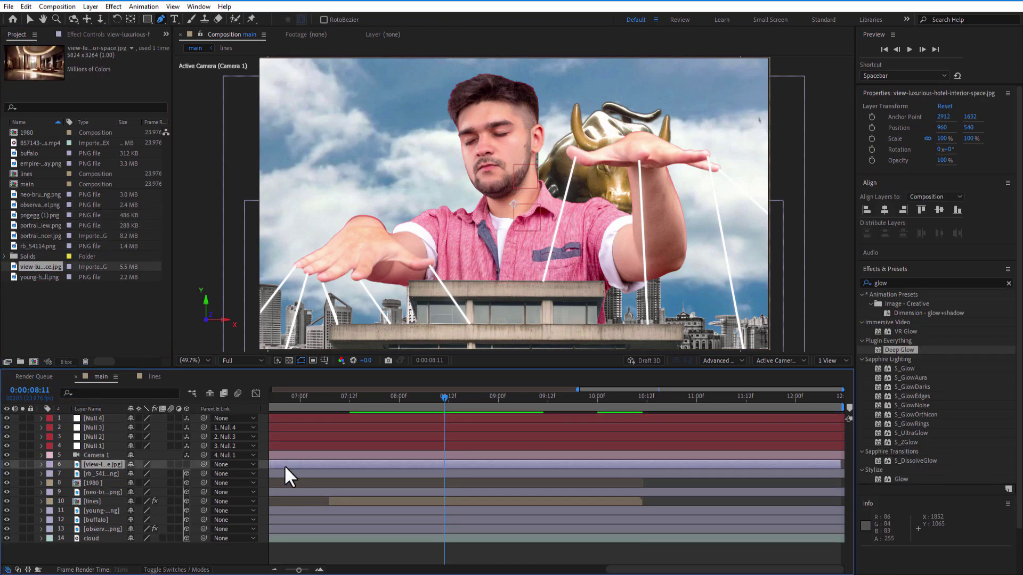
left_click_drag(353, 464, 479, 462)
left_click(187, 465)
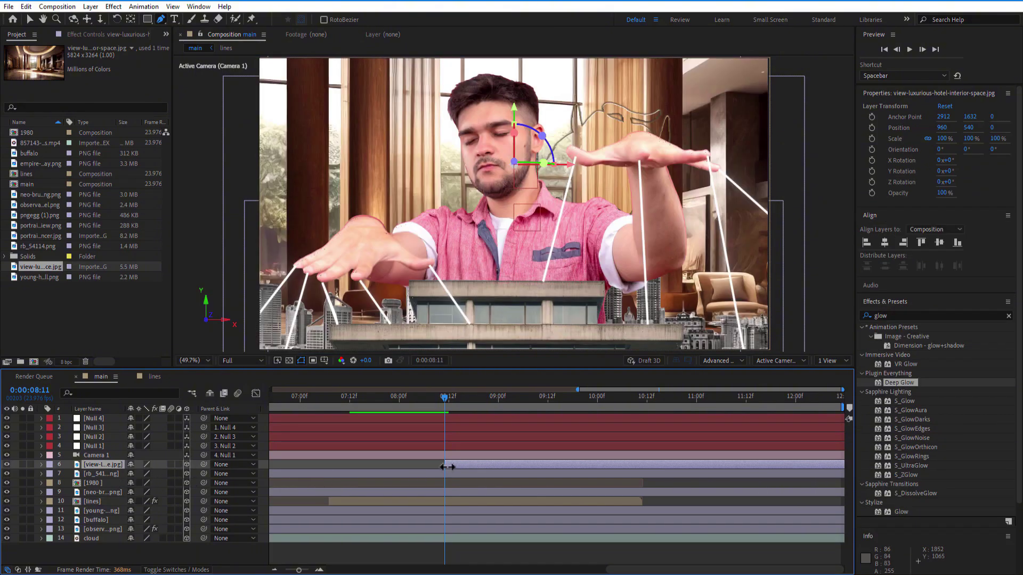
Move the hotel interior layer directly above the cloud layer and shift its start to about 0:00:09:02.
mouse_move(448, 397)
left_mouse_down()
mouse_move(457, 396)
mouse_move(444, 394)
left_mouse_up()
left_click_drag(111, 463, 112, 531)
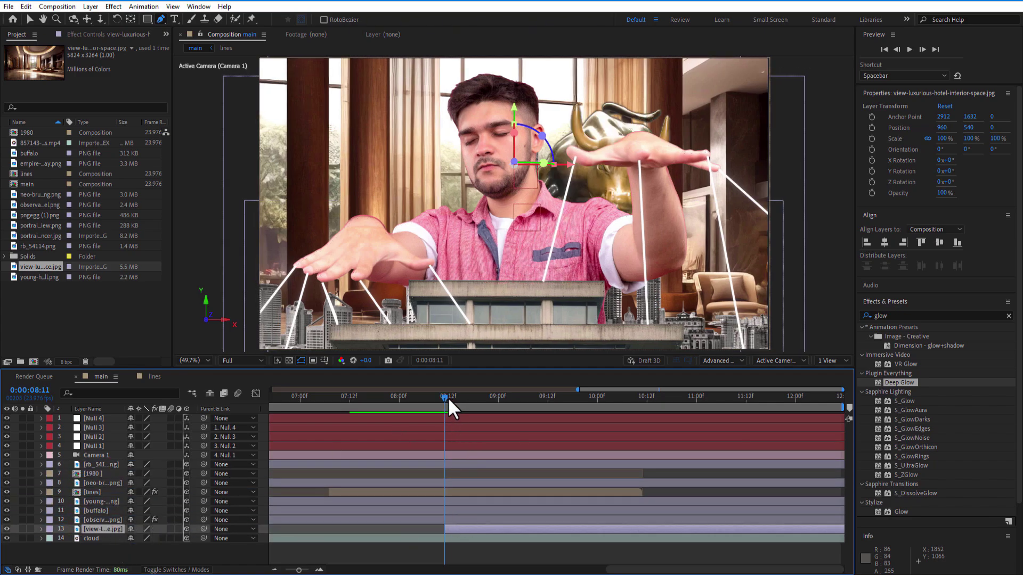
mouse_move(448, 397)
left_mouse_down()
mouse_move(460, 399)
mouse_move(446, 398)
left_mouse_up()
left_click_drag(487, 530, 549, 529)
left_click_drag(448, 399, 469, 404)
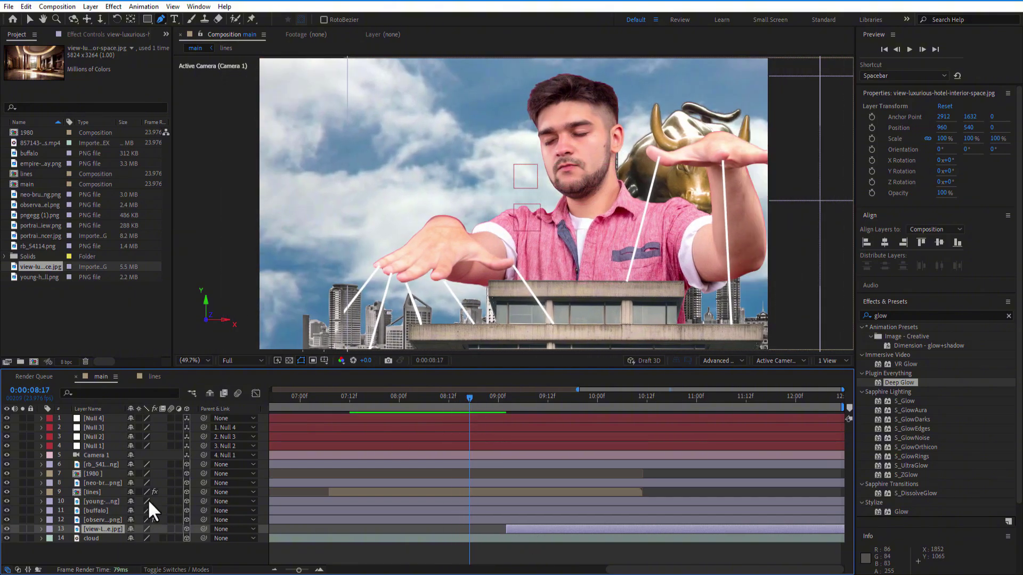
Add the pillar image pngegg (1).png above the hotel interior layer and make it a 3D layer.
left_click(34, 278)
left_click(39, 217)
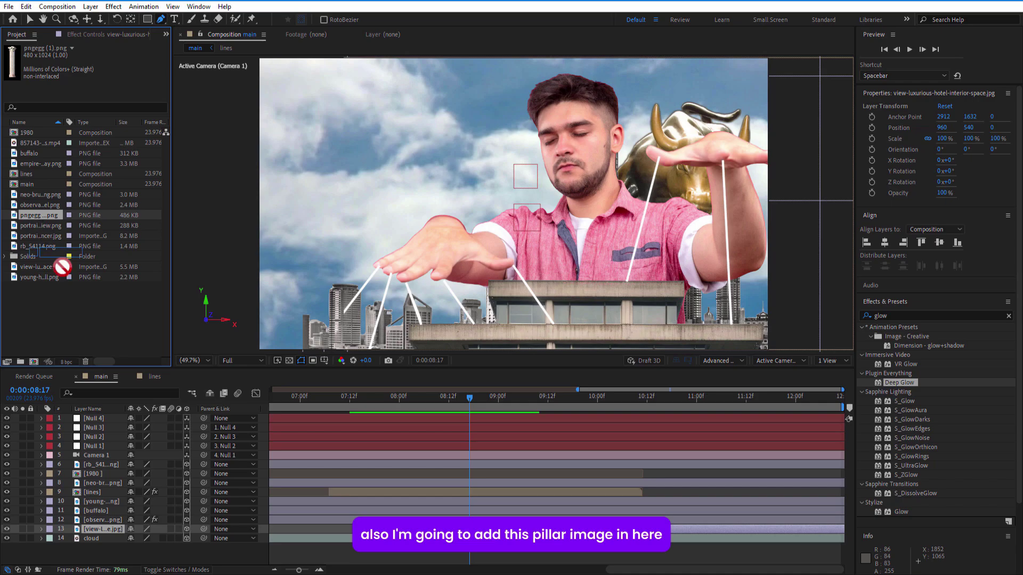
left_click_drag(63, 267, 30, 520)
left_click(184, 529)
Place the pillar layer below Camera 1 in the stack, with 137% scale and position -67, 697, -94.
key("p")
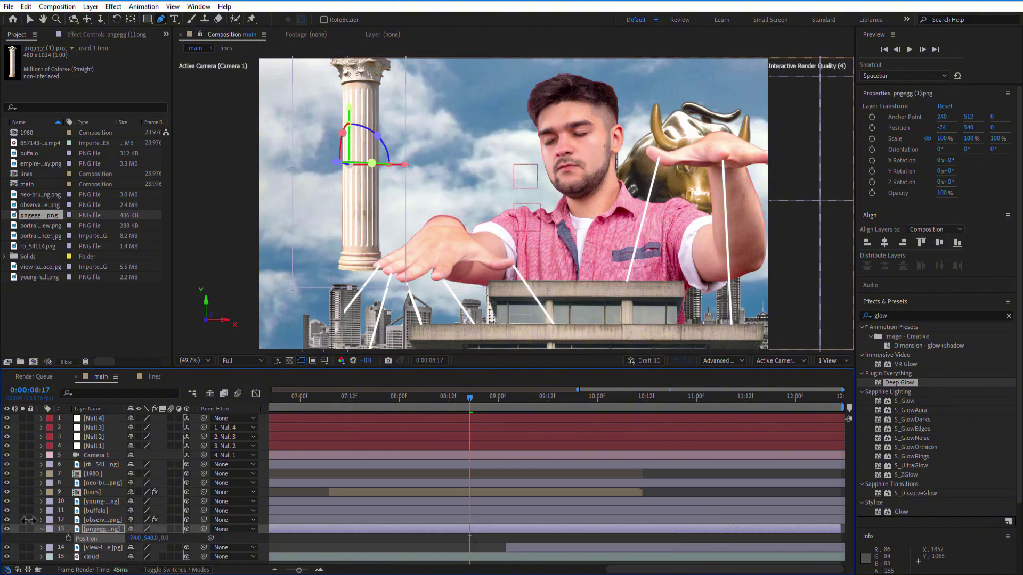
left_click_drag(149, 538, 177, 538)
left_click_drag(110, 529, 138, 474)
key("p")
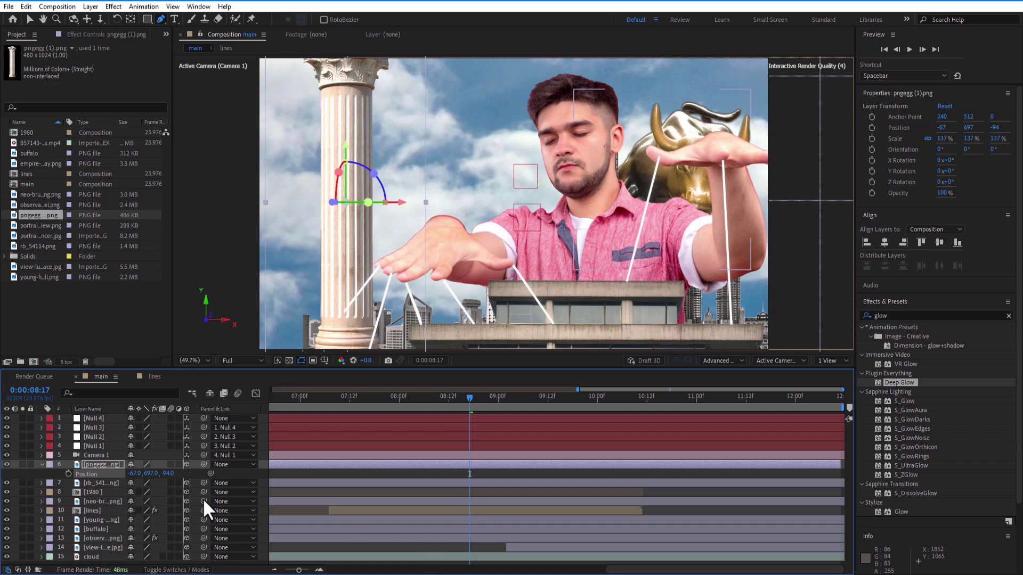
left_click(41, 465)
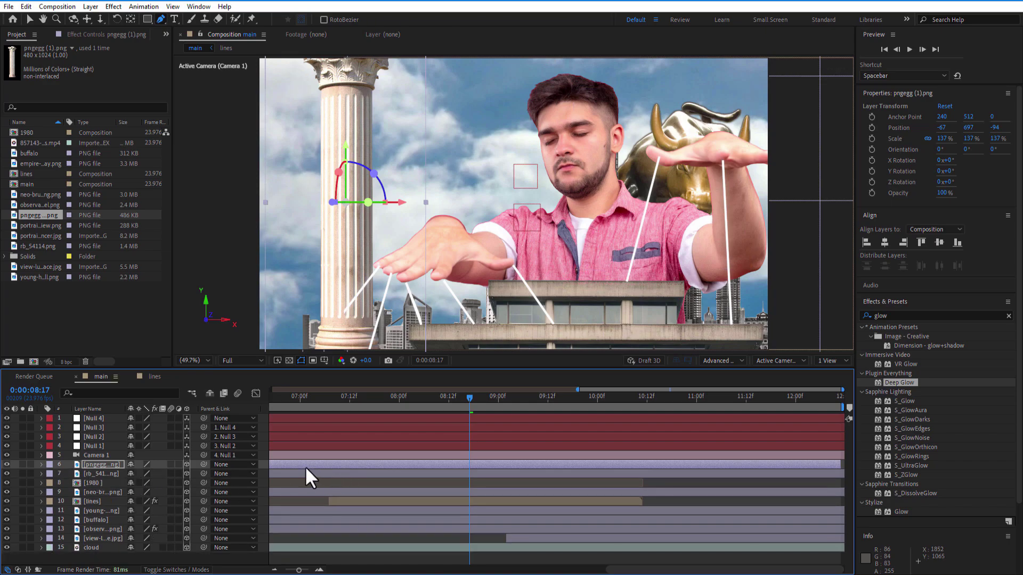
Shift the pillar layer in time so it starts at 0:00:08:13.
left_click_drag(337, 461, 551, 469)
left_click_drag(471, 395, 455, 397)
left_click_drag(489, 466, 472, 463)
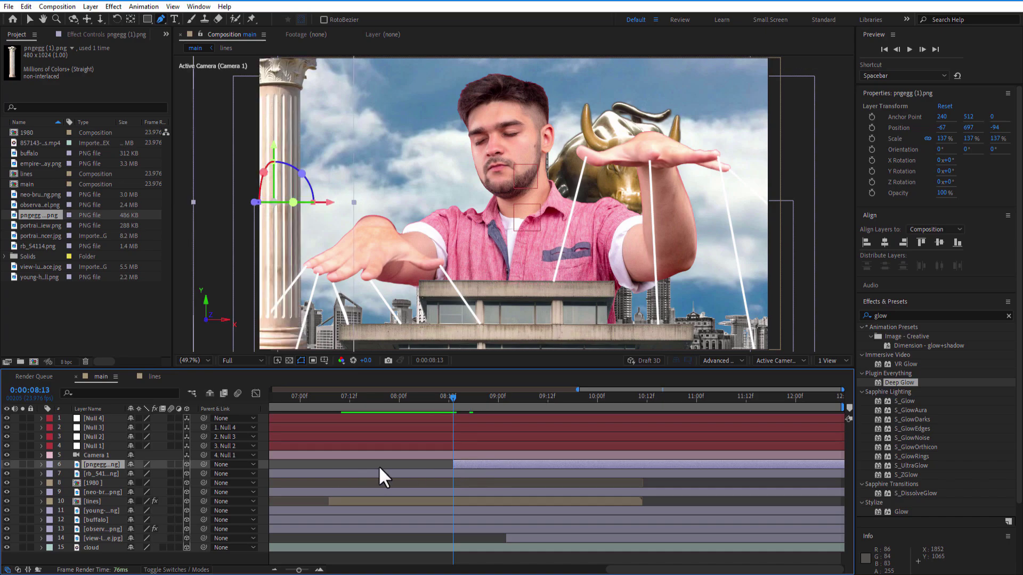
mouse_move(451, 399)
left_mouse_down()
mouse_move(440, 397)
mouse_move(453, 396)
left_mouse_up()
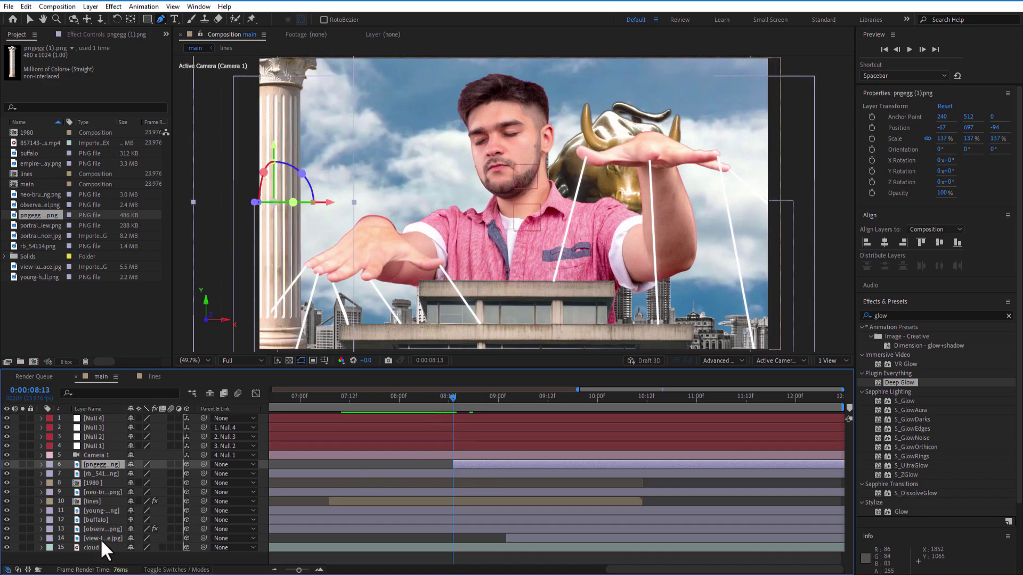
Move the hotel interior layer directly below the pillar layer and start it at 0:00:08:13.
left_click(100, 539)
left_click_drag(101, 539, 114, 467)
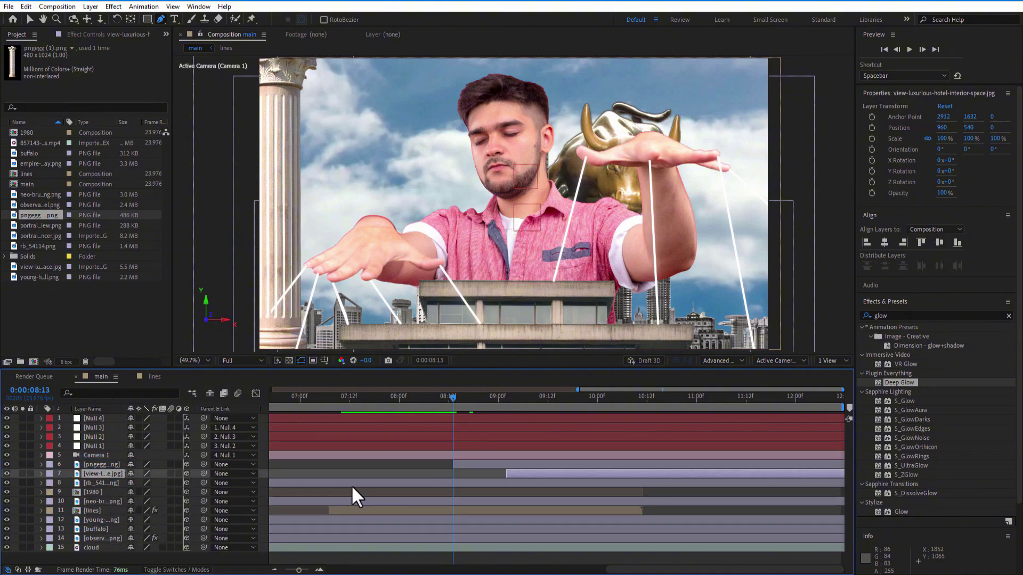
left_click_drag(542, 472, 490, 472)
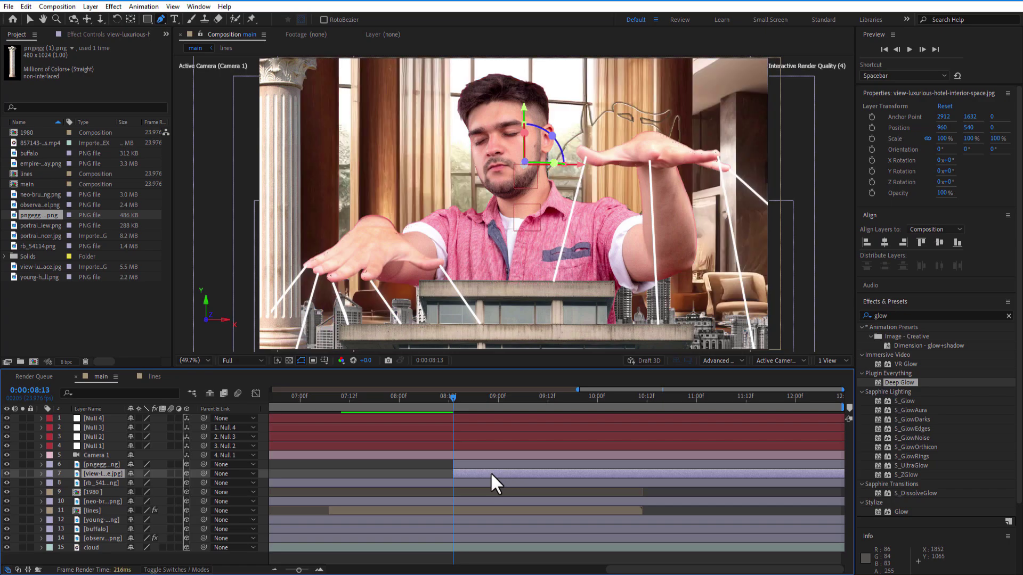
Scale the hotel interior layer to 54% and position it at -1693, 540, -21 beside the pillar.
key("p")
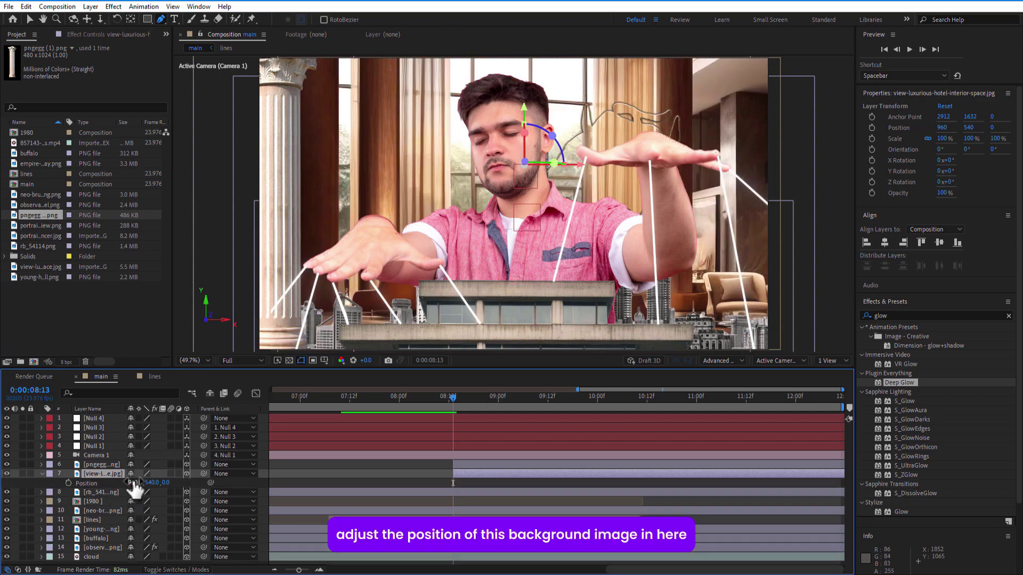
left_click_drag(133, 483, 45, 481)
key("s")
key("p")
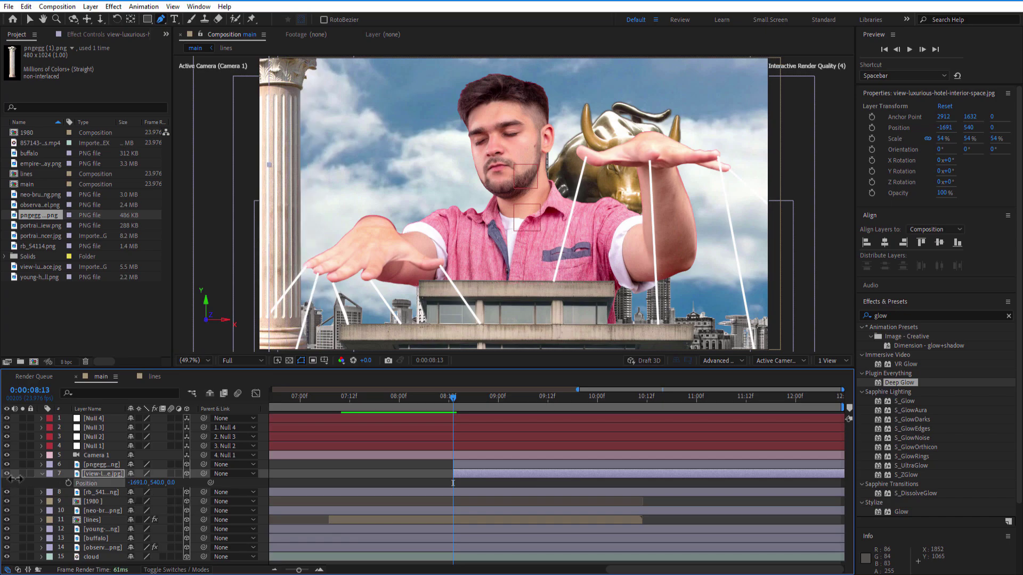
left_click_drag(459, 400, 511, 425)
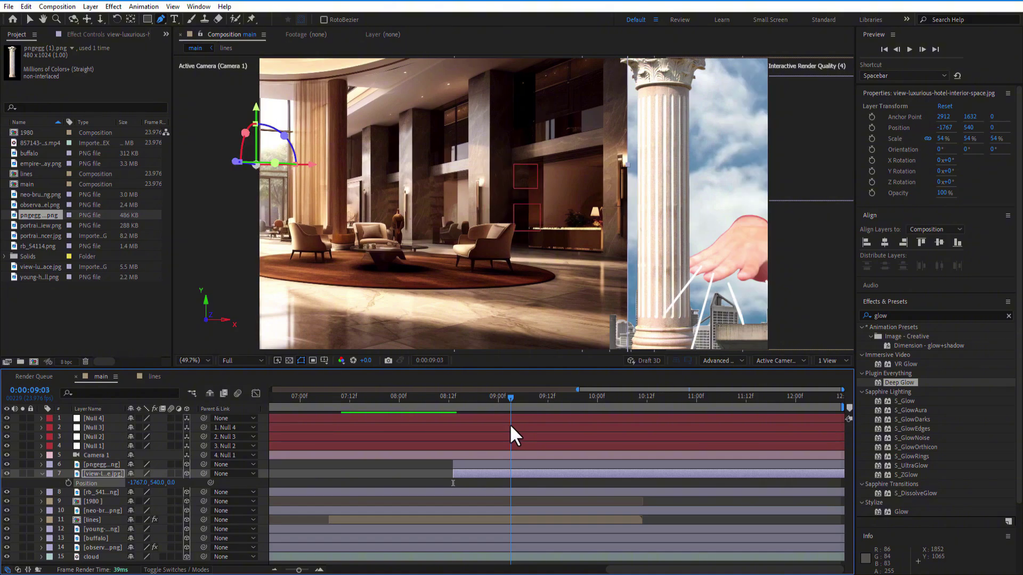
left_click_drag(140, 482, 172, 474)
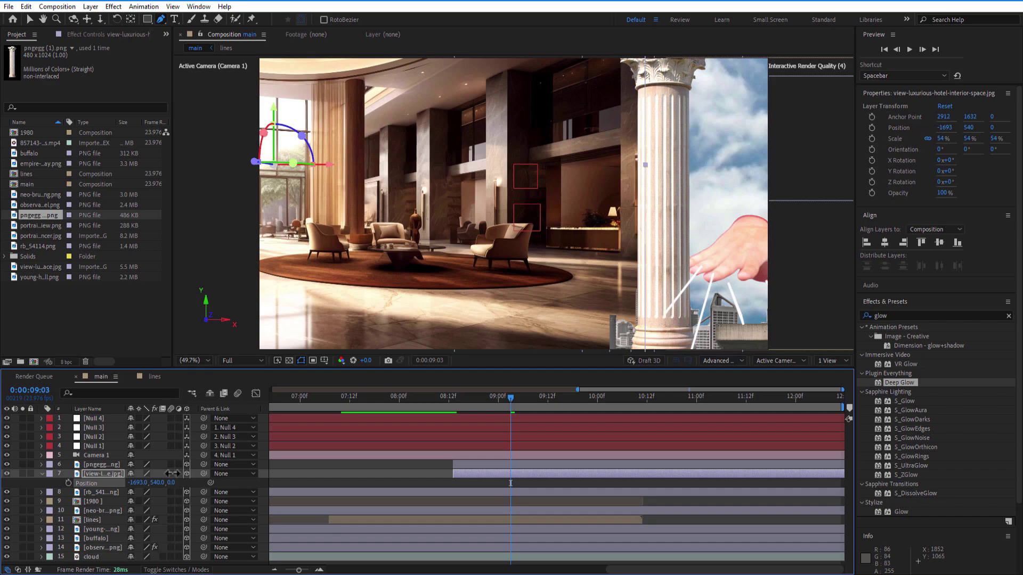
left_click_drag(497, 401, 532, 433)
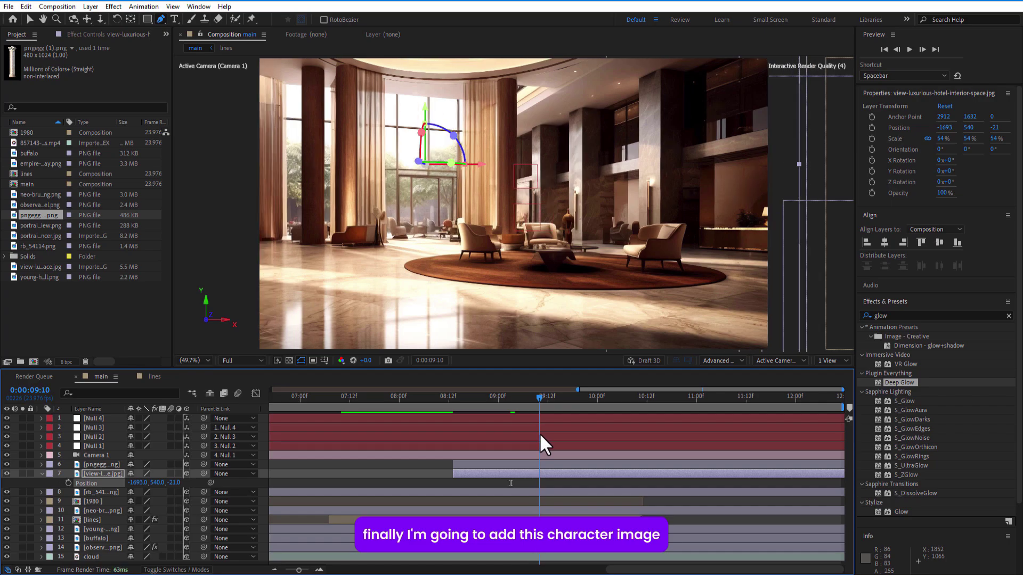
Add the cut-out seated man portrait PNG below Camera 1 as a 3D layer and set its Z position to -298.
left_click(32, 225)
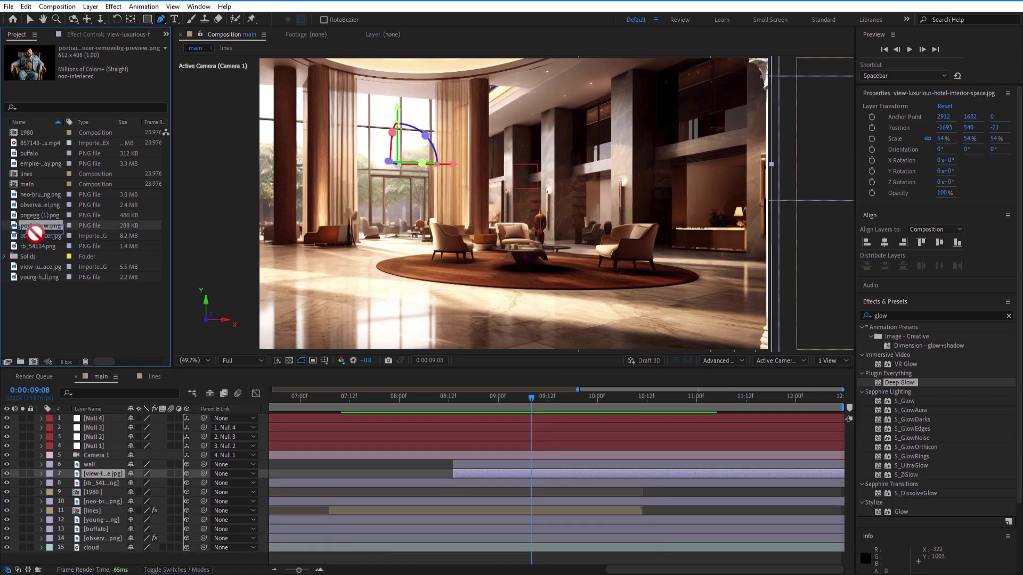
left_click_drag(90, 462, 91, 462)
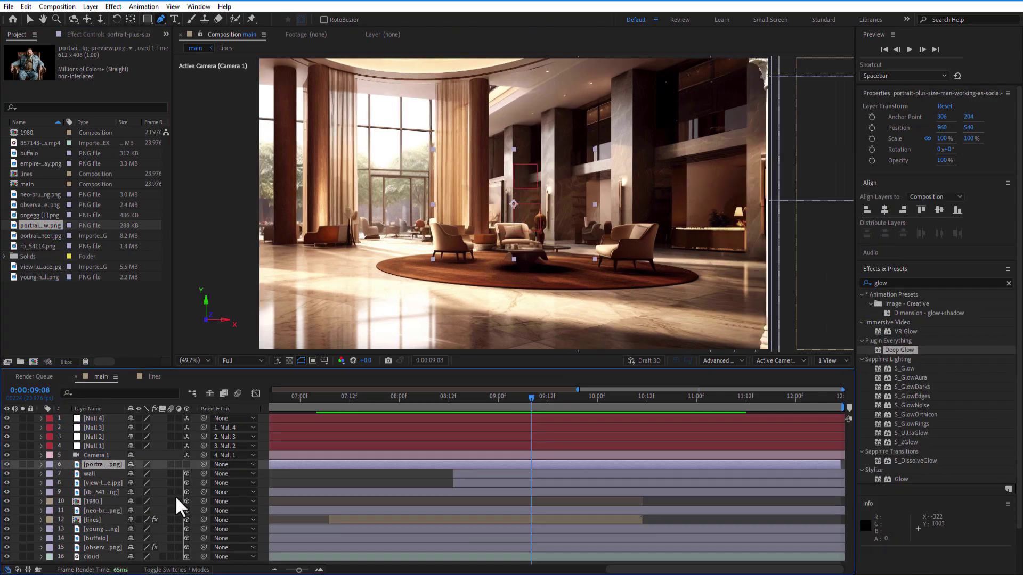
left_click(186, 465)
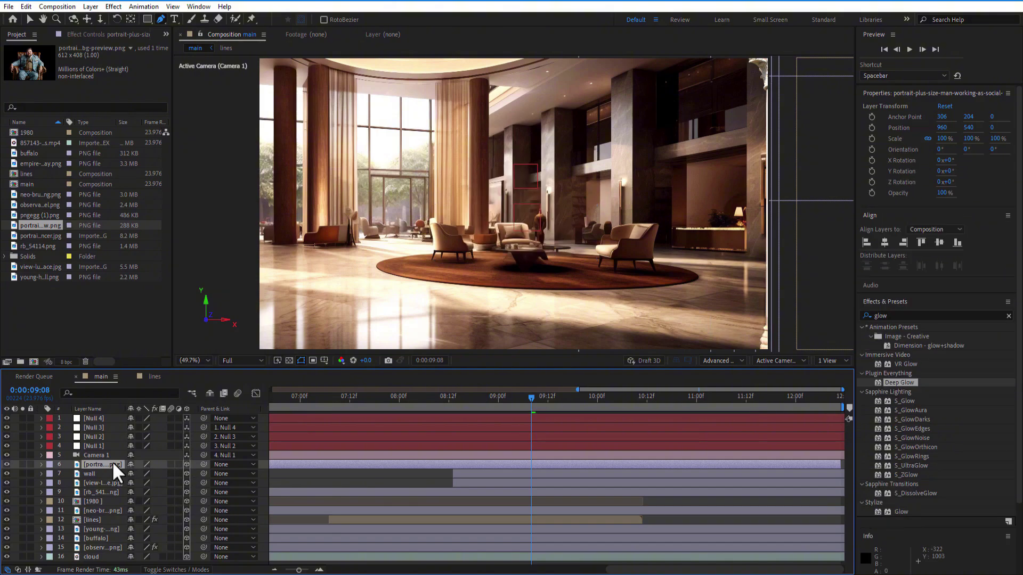
key("p")
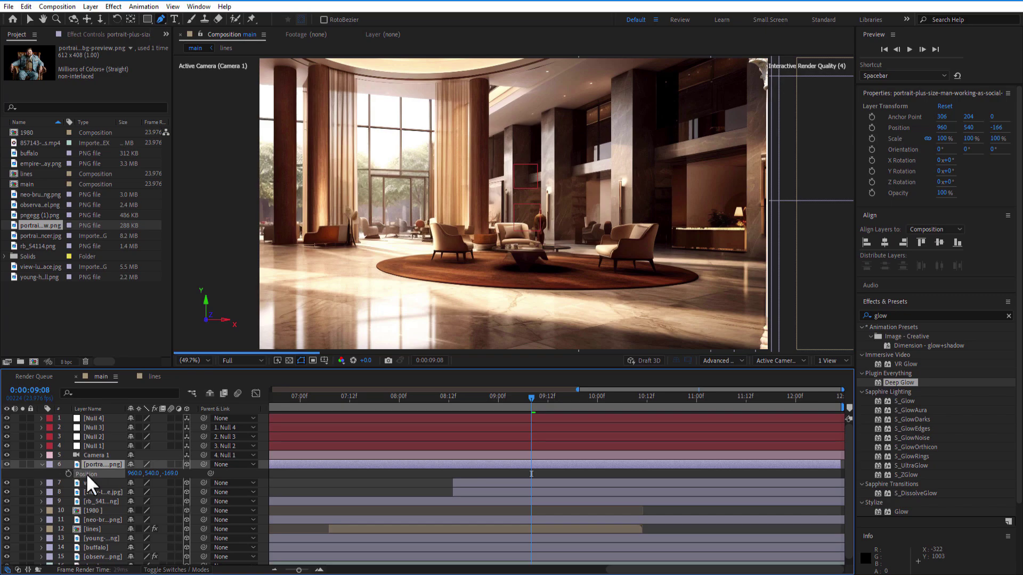
left_click_drag(180, 479, 107, 472)
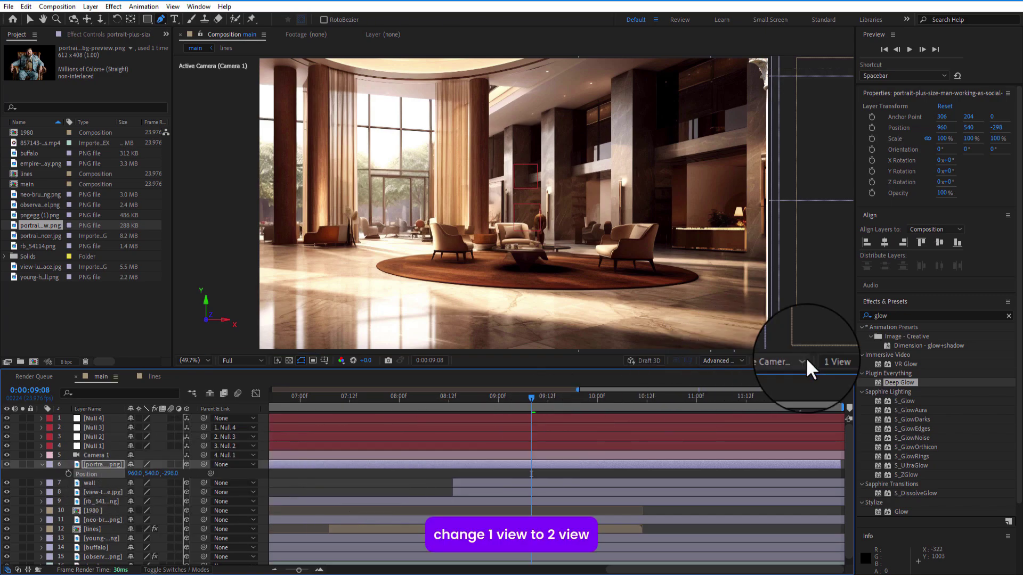
Move the seated man to about X -1268.7 inside the hotel interior using a two-view layout, then restore a single view fitted to the frame.
left_click(827, 361)
left_click(843, 395)
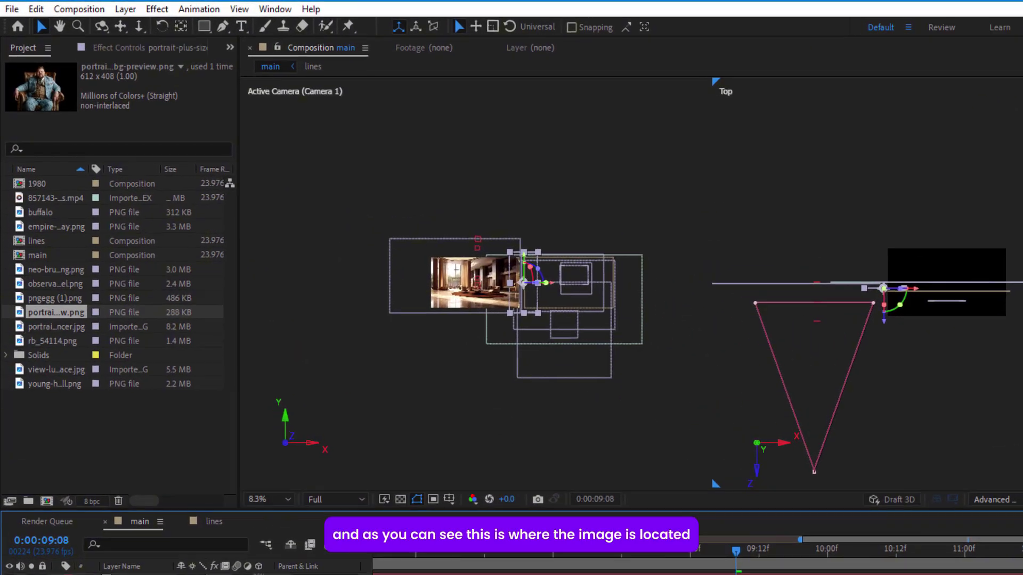
left_click(574, 275)
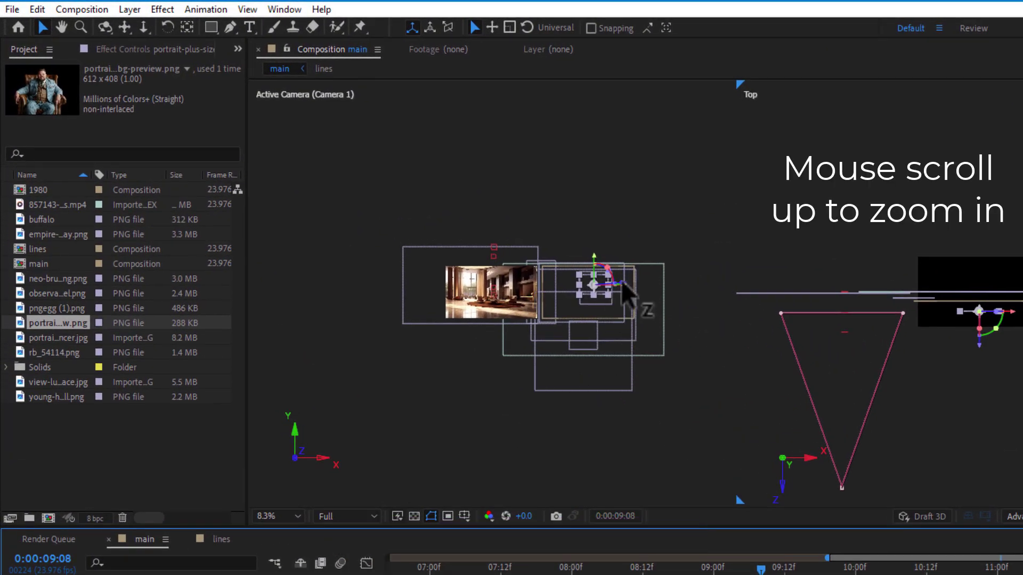
scroll(621, 283, "up", 5)
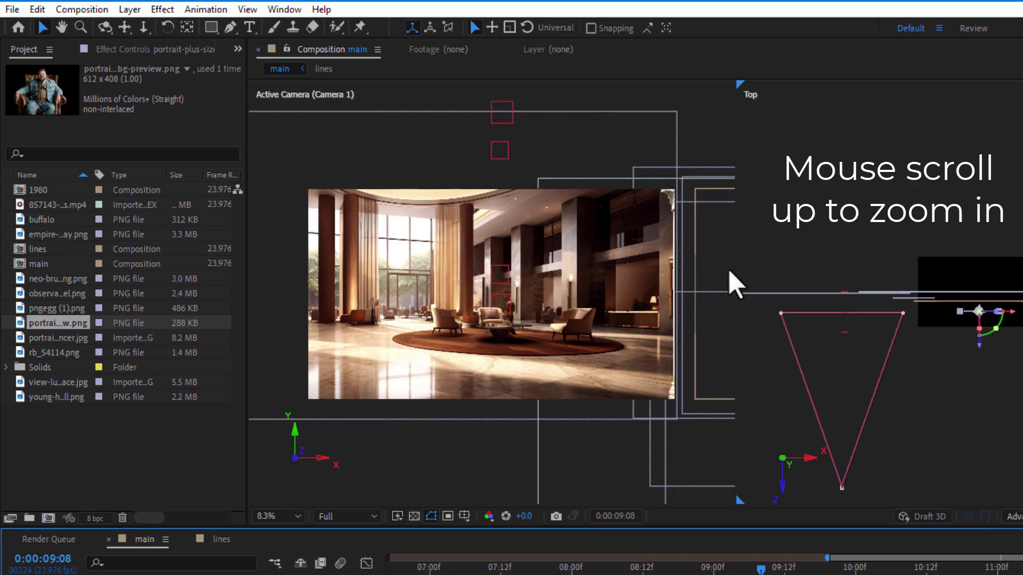
scroll(729, 274, "down", 5)
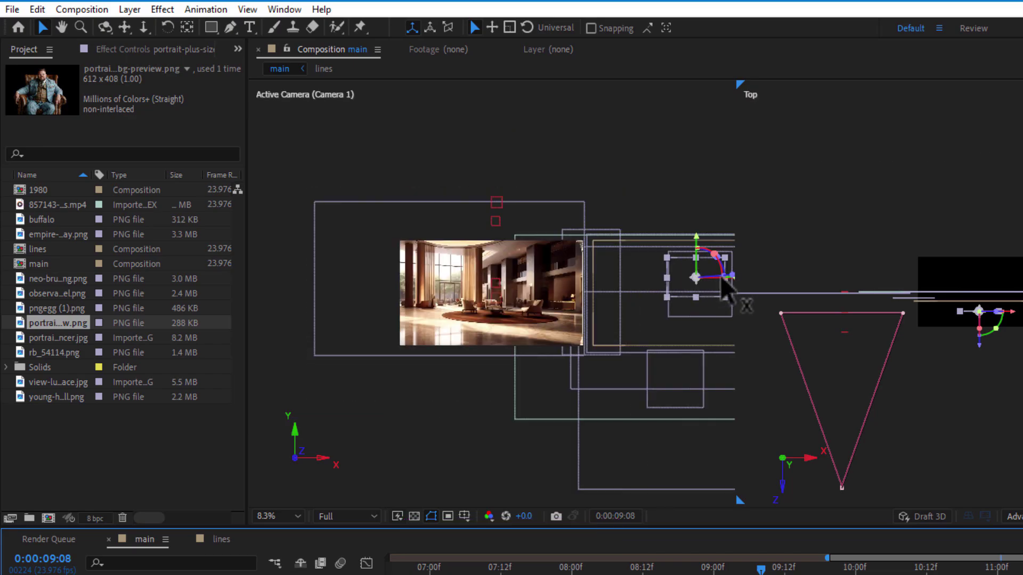
left_click_drag(716, 275, 416, 284)
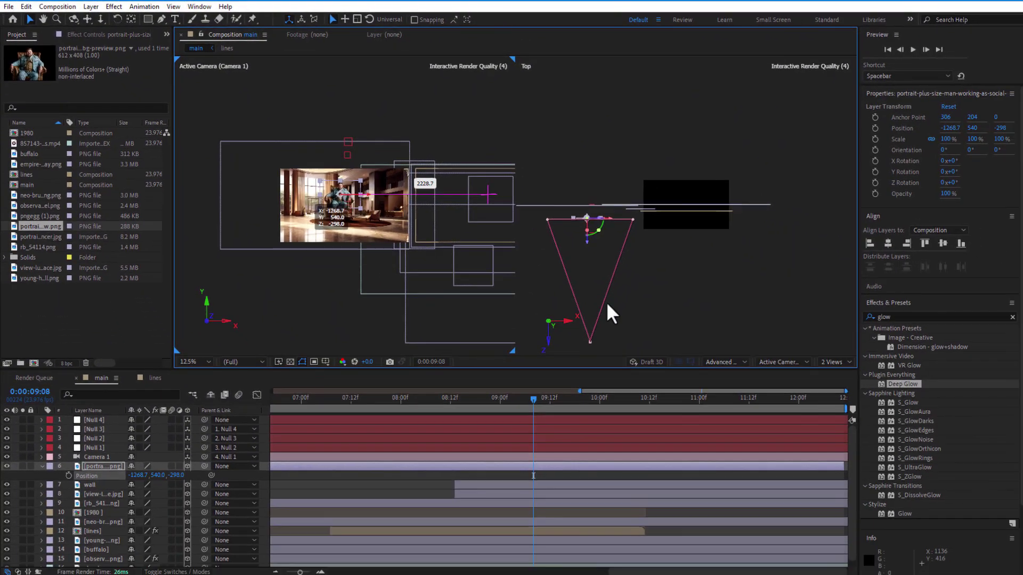
left_click(827, 364)
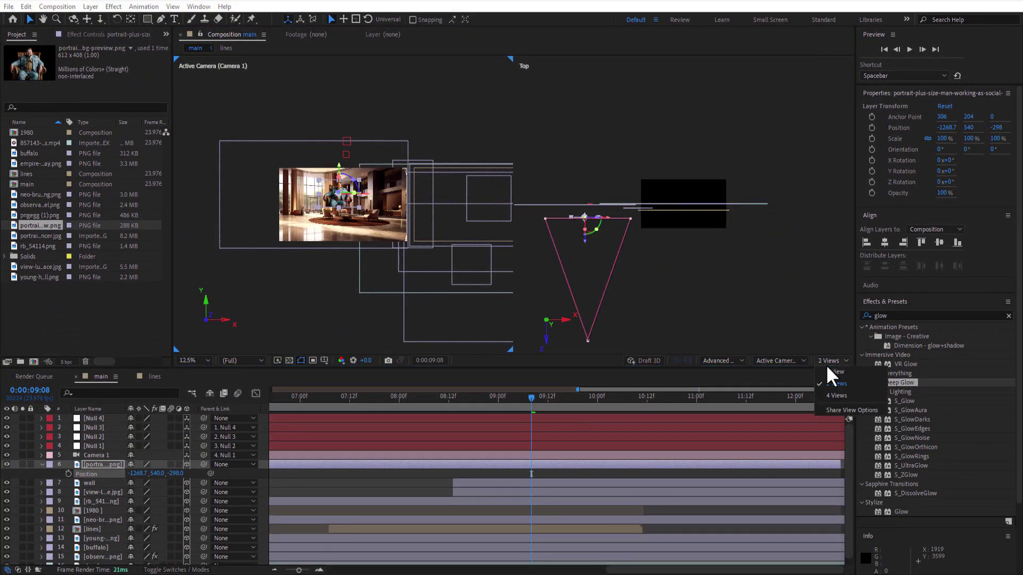
left_click(852, 372)
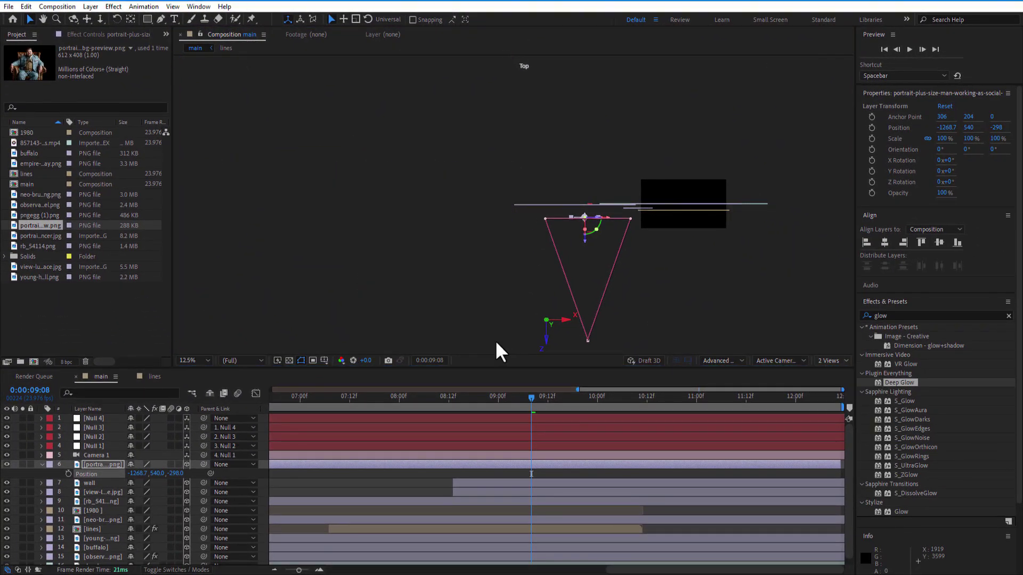
left_click(198, 361)
left_click(199, 380)
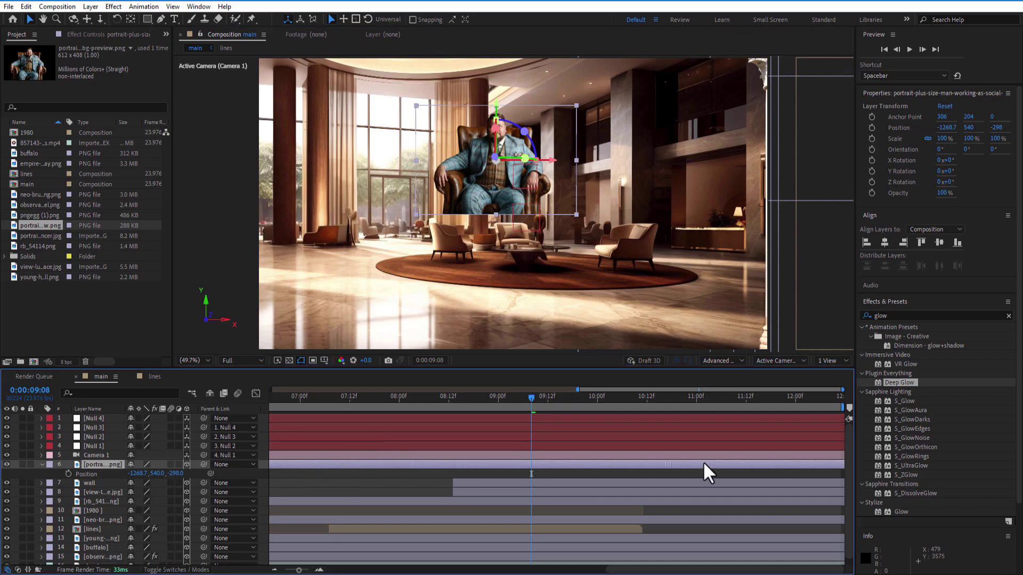
Scale the seated man to 205%, set its Y position to 845, and start its layer at 0:00:08:13.
left_click_drag(158, 482, 90, 477)
left_click_drag(154, 478, 290, 476)
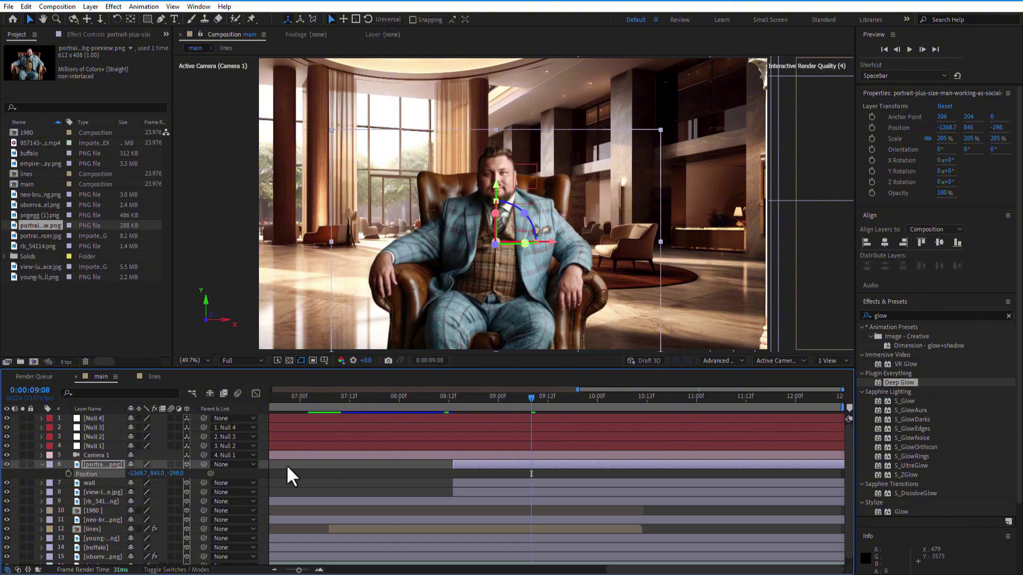
left_click_drag(516, 401, 563, 425)
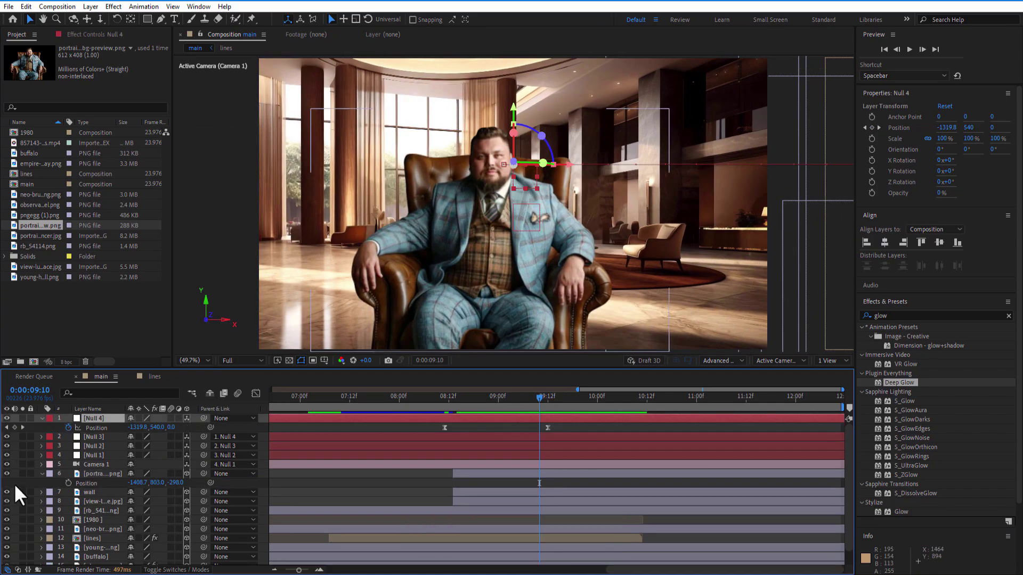
Add another null object, parent Null 4 to it, and make the new null a 3D layer.
right_click(14, 482)
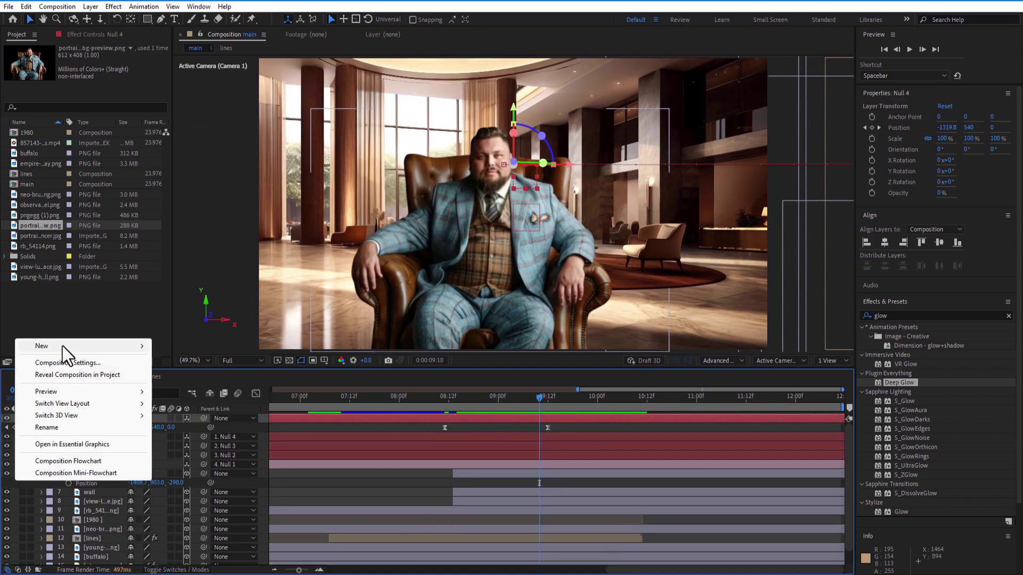
mouse_move(62, 346)
left_click(189, 411)
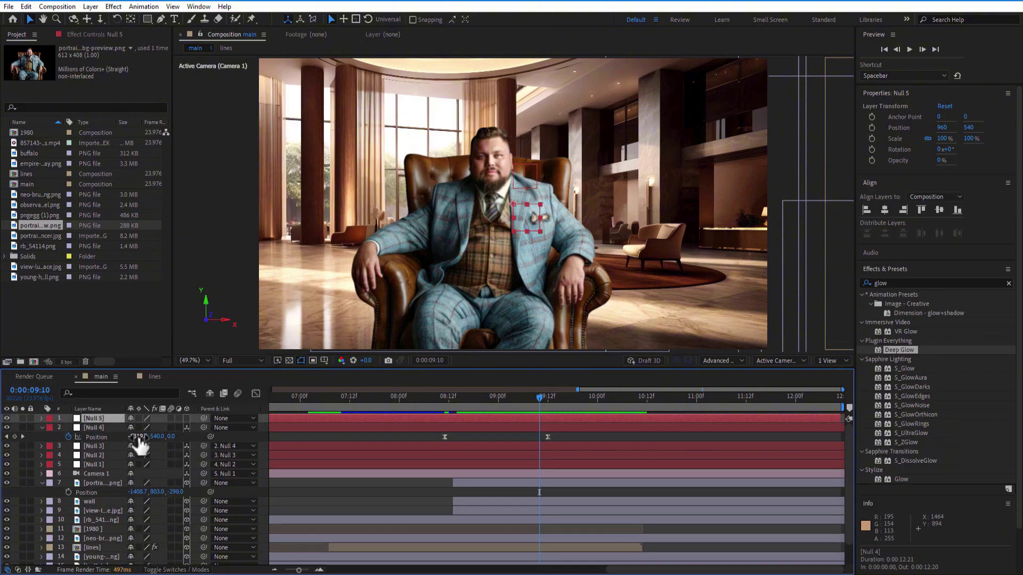
left_click_drag(203, 428, 108, 421)
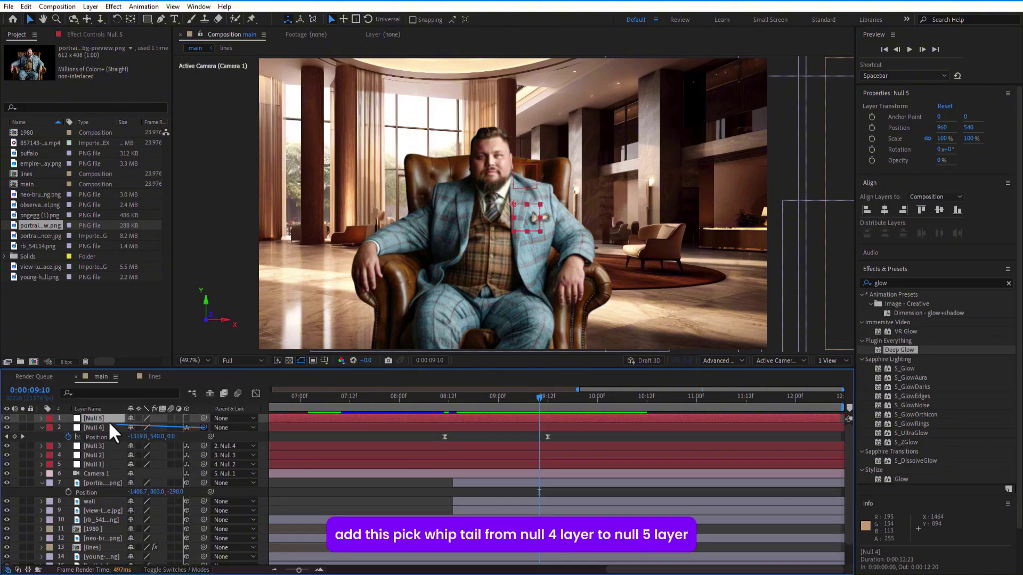
left_click(186, 418)
Keyframe Null 5's position from Z 0 at about 0:00:09:08 to Z -274 at 0:00:10:00.
key("p")
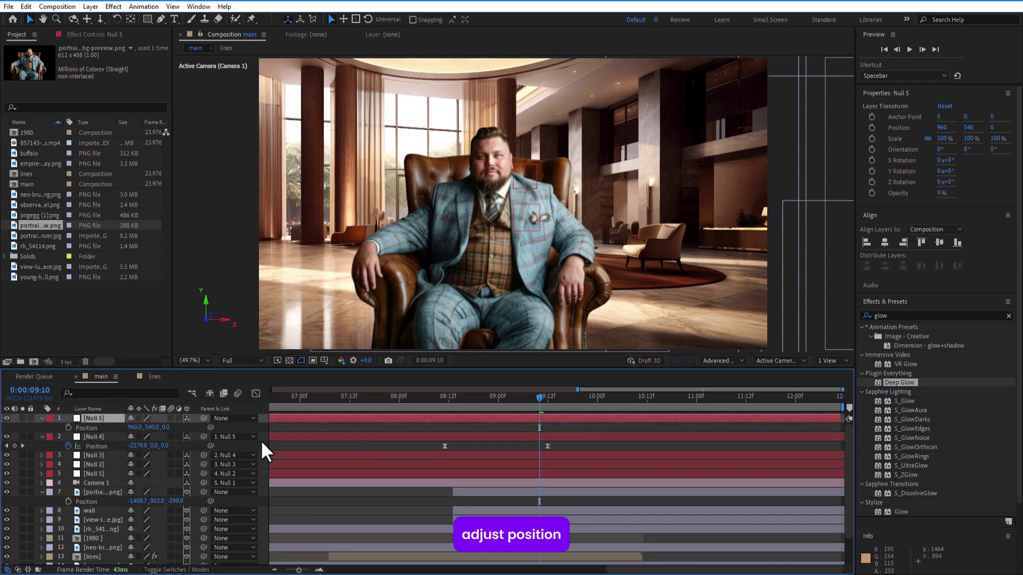
left_click(68, 427)
left_click_drag(540, 400, 597, 408)
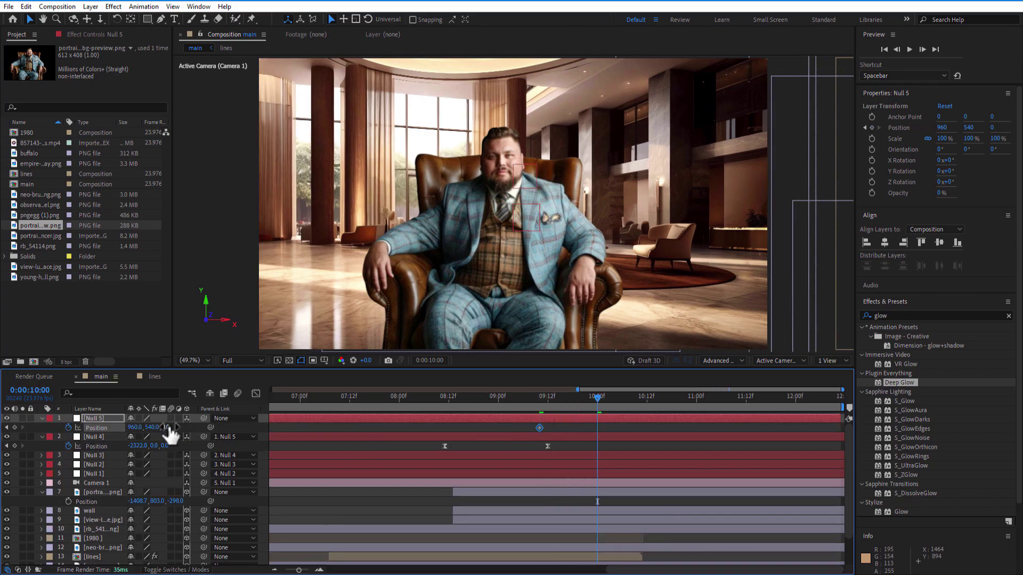
left_click_drag(176, 427, 38, 440)
left_click_drag(540, 428, 531, 428)
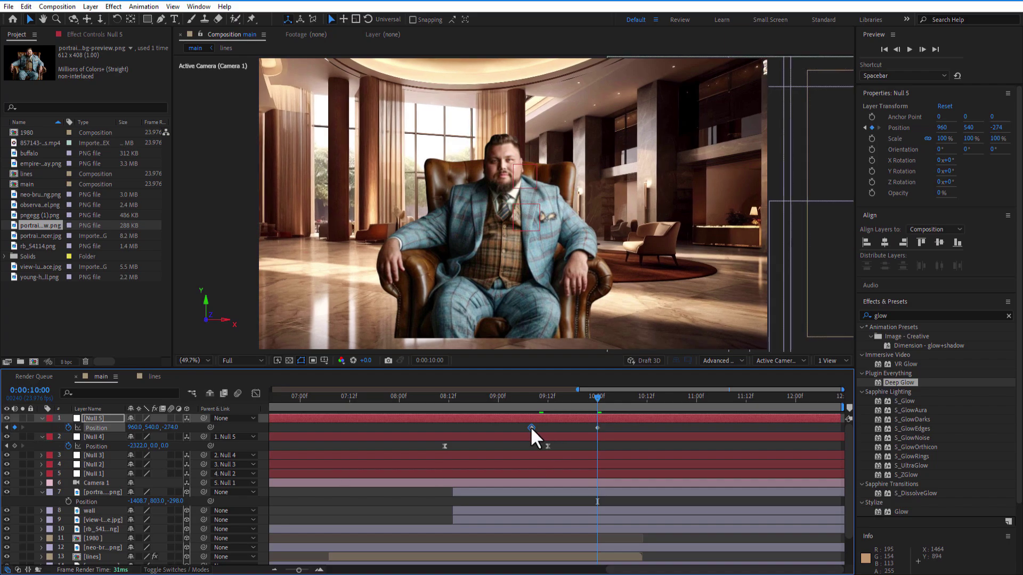
Apply Easy Ease to both position keyframes of Null 5.
left_click_drag(605, 426, 528, 428)
right_click(528, 429)
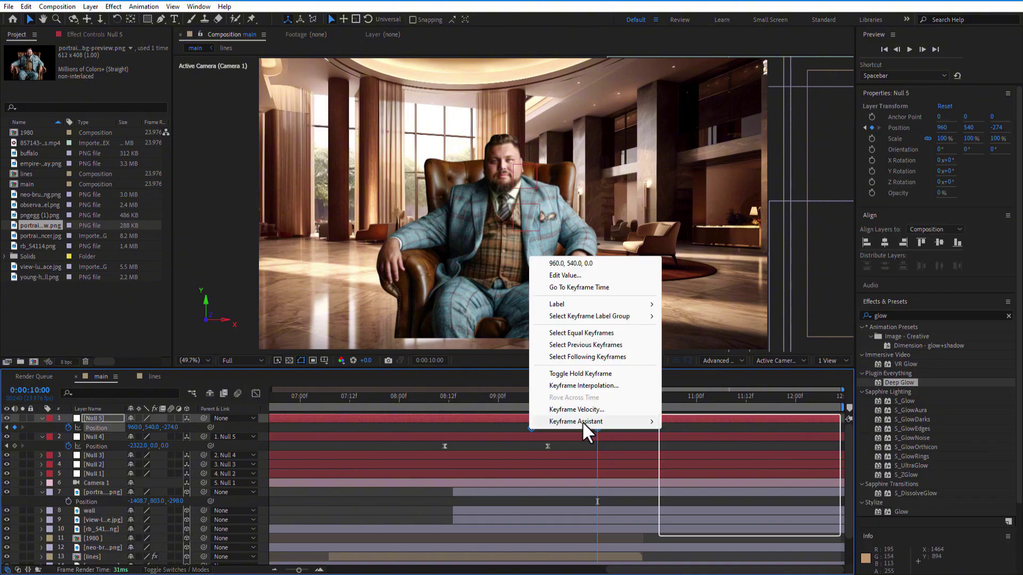
mouse_move(583, 421)
left_click(696, 459)
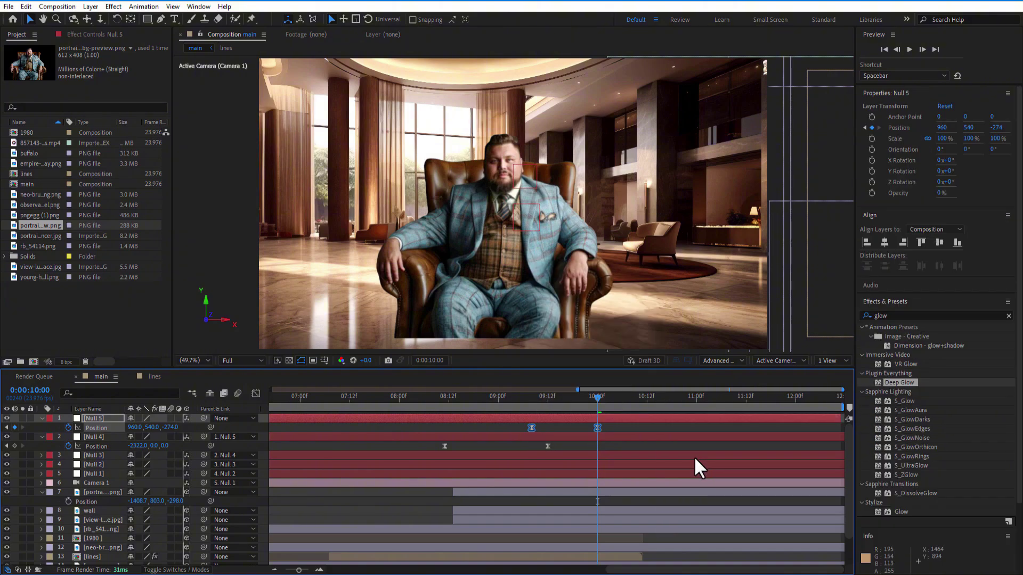
Lower the seated man to Y position 872 so the chair's base falls below the frame.
left_click(112, 504)
left_click_drag(160, 501, 197, 494)
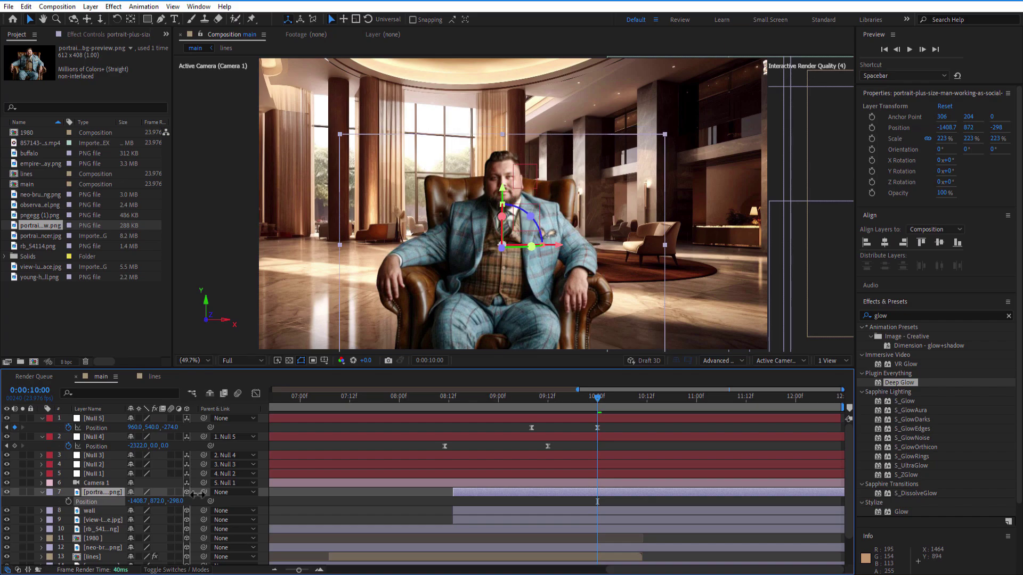
left_click_drag(580, 404, 596, 434)
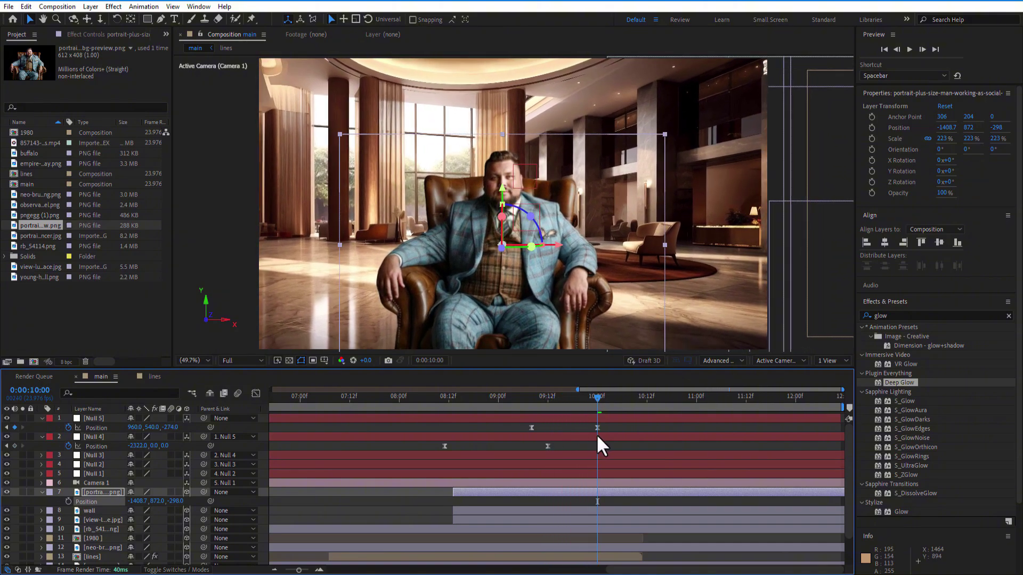
End the work area at 0:00:10:00 and trim the composition to it.
left_click_drag(849, 408, 607, 419)
right_click(589, 409)
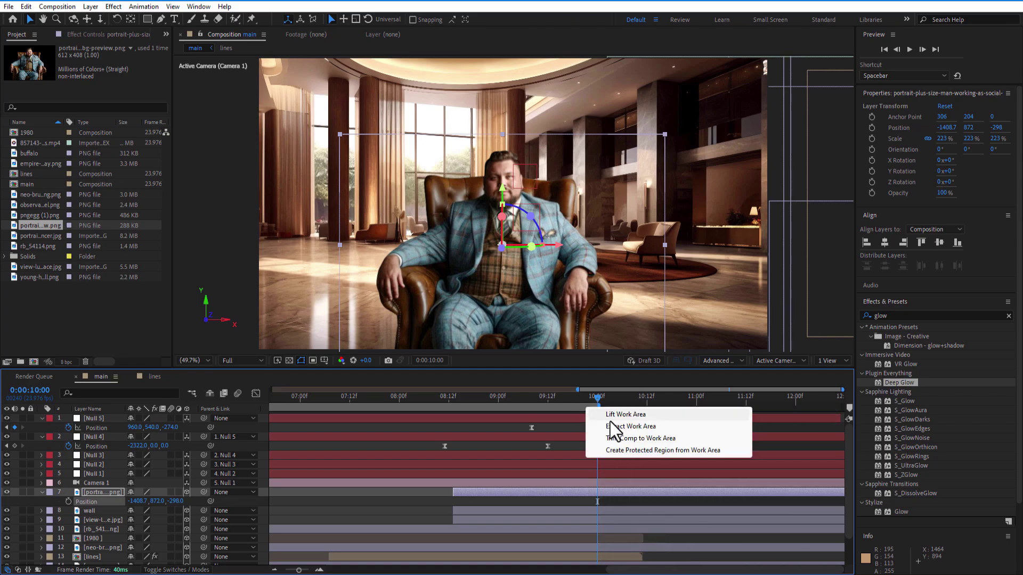
left_click(625, 436)
left_click_drag(286, 414, 266, 414)
key("minus")
key("minus")
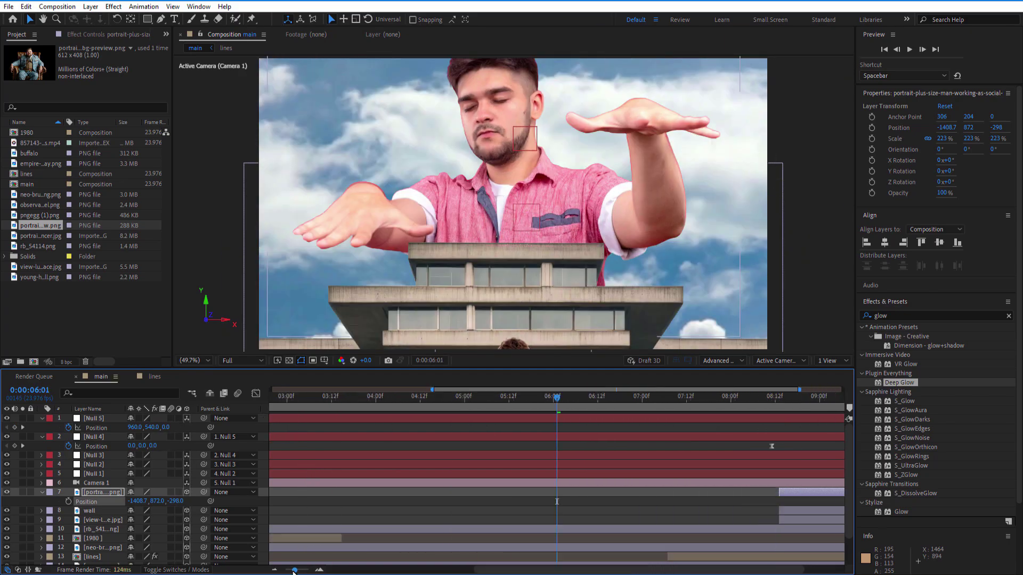
Collapse the open layer properties and enable motion blur on all image layers from the portrait downward.
left_click_drag(564, 401, 261, 484)
left_click(42, 493)
left_click(42, 437)
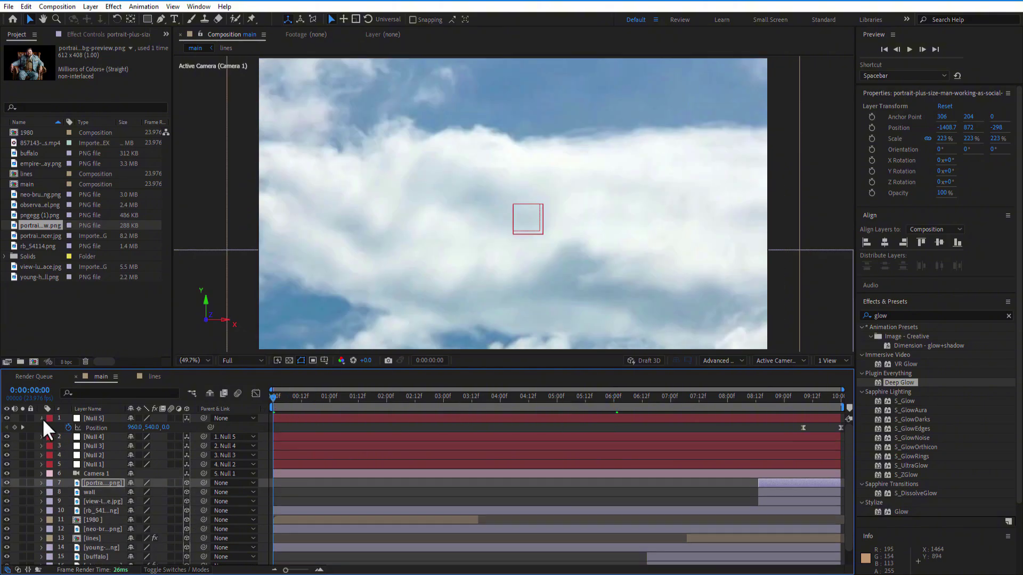
left_click(42, 418)
left_click(170, 474)
left_click_drag(168, 481, 171, 558)
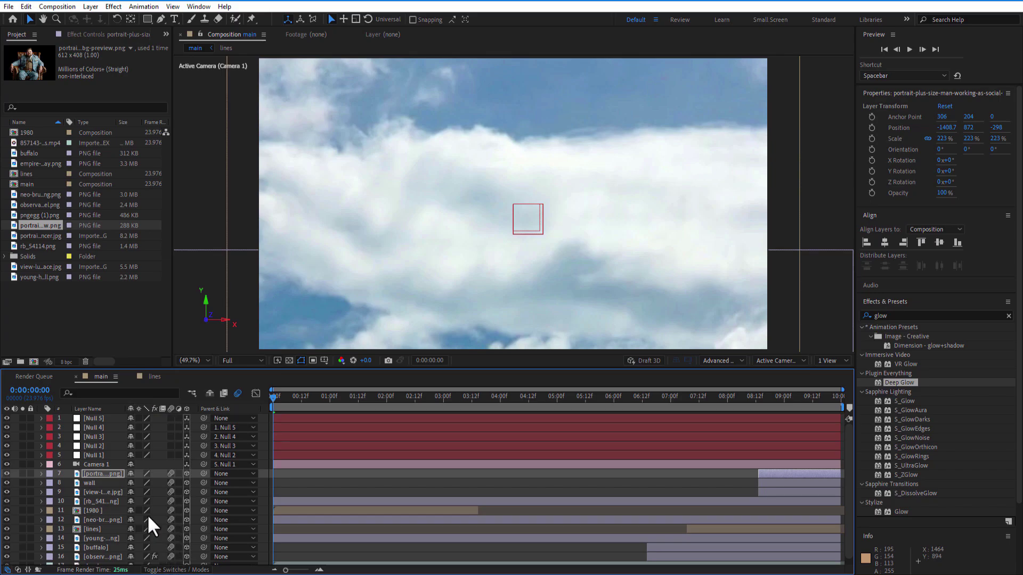
Preview the fly-through and bring the pillar layer closer to the camera by setting its Z position to -271.
key("space")
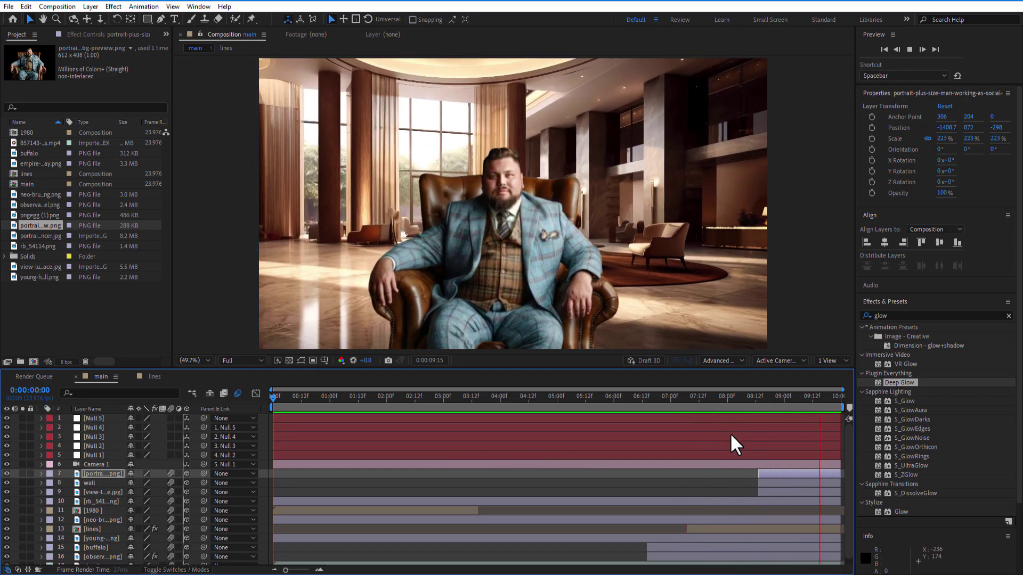
left_click(663, 396)
left_click_drag(663, 396, 768, 402)
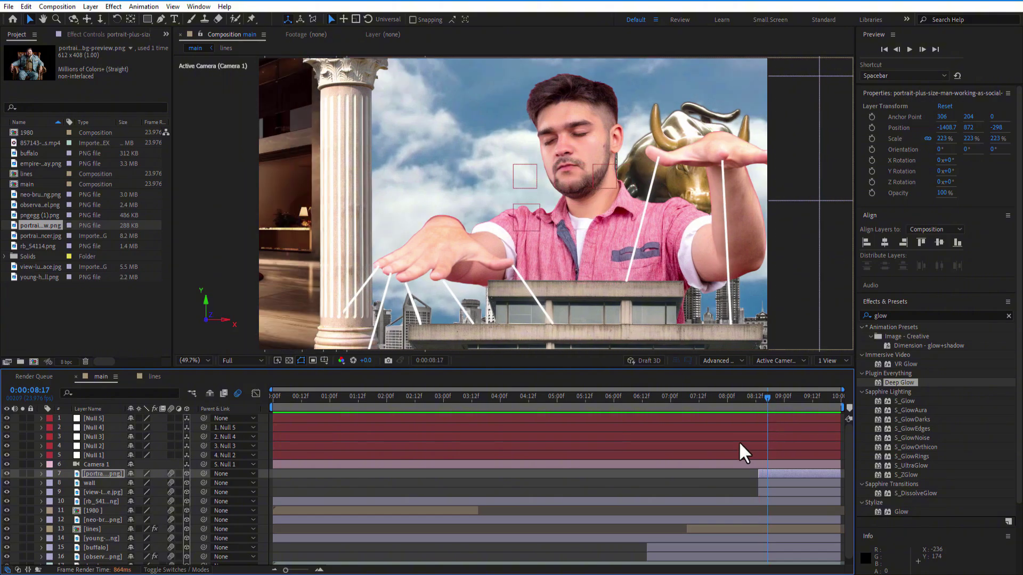
left_click(100, 482)
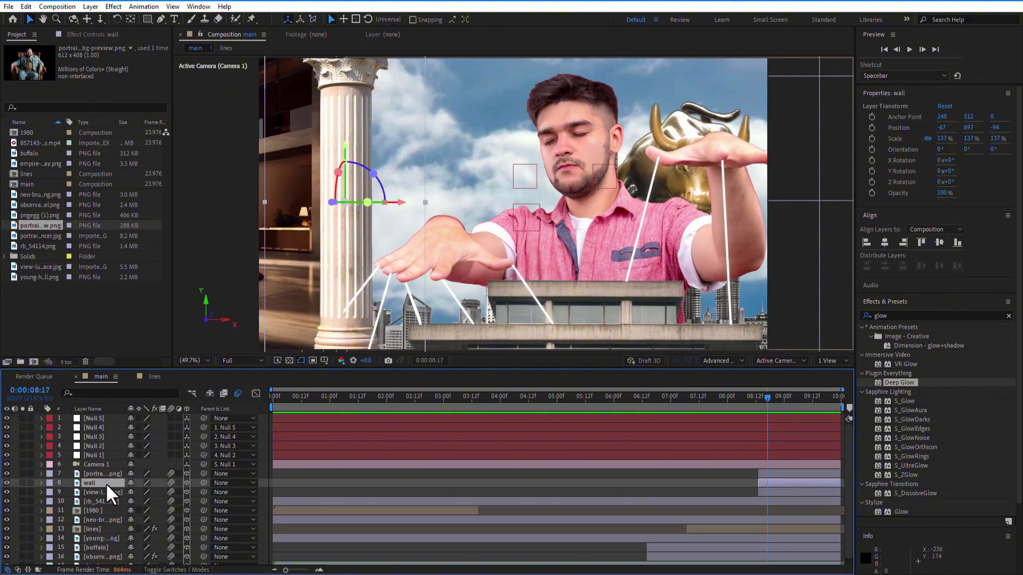
key("p")
left_click_drag(163, 492, 91, 501)
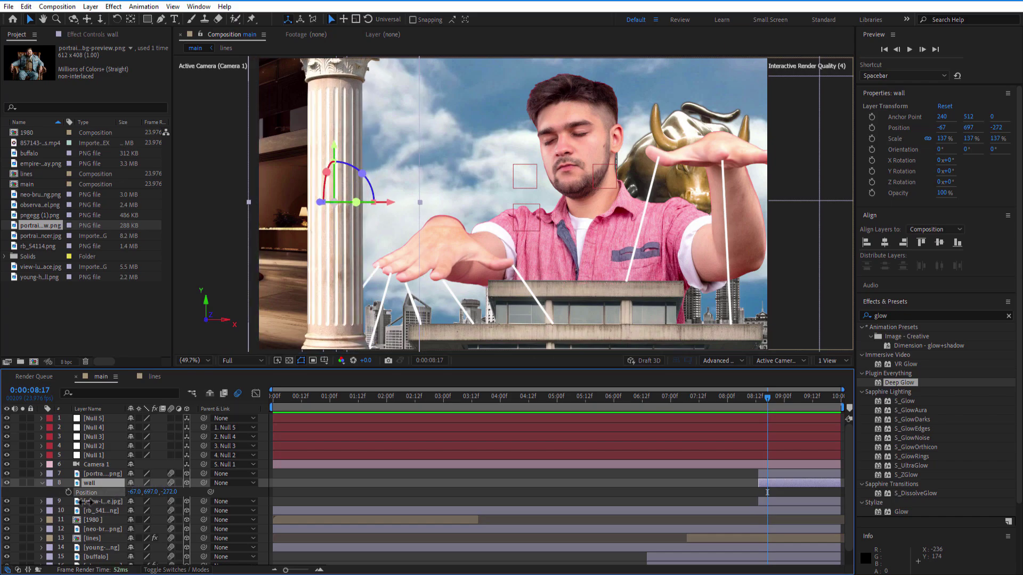
Set the 1980 title layer's Z position to -24 and check how it leaves the frame.
left_click_drag(330, 398, 407, 413)
left_click(103, 520)
key("p")
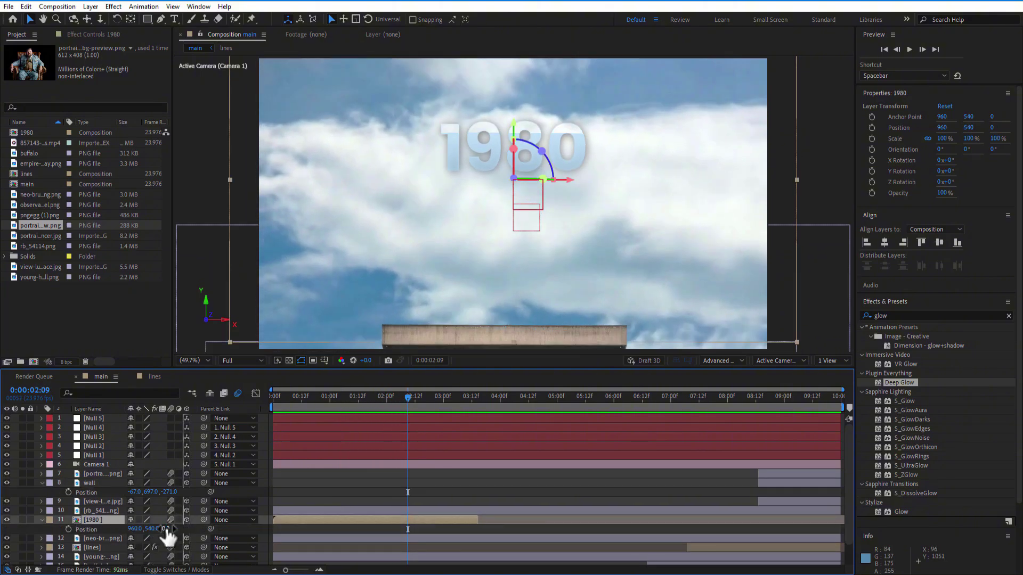
mouse_move(165, 529)
left_mouse_down()
mouse_move(174, 527)
mouse_move(157, 529)
left_mouse_up()
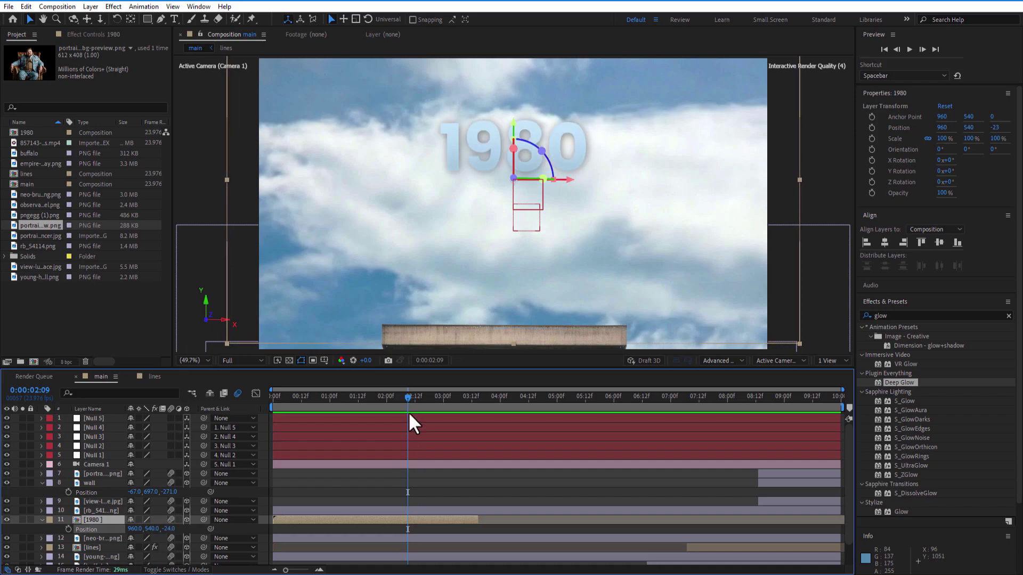
left_click_drag(408, 411, 442, 403)
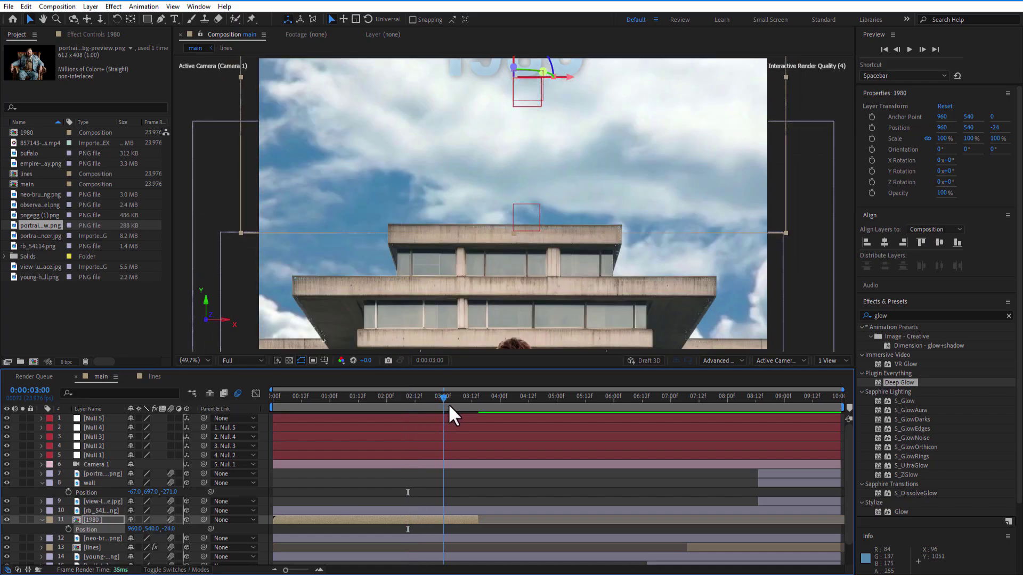
key("space")
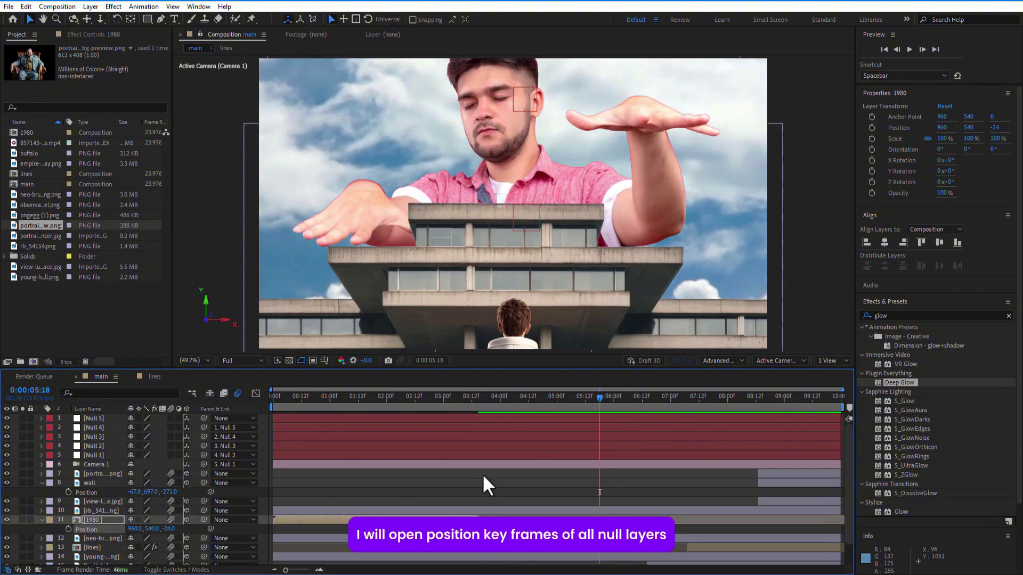
Reveal the position keyframes of all five null layers.
left_click(95, 456)
key("p")
left_click(96, 447)
key("p")
left_click(94, 438)
key("p")
left_click(95, 428)
key("p")
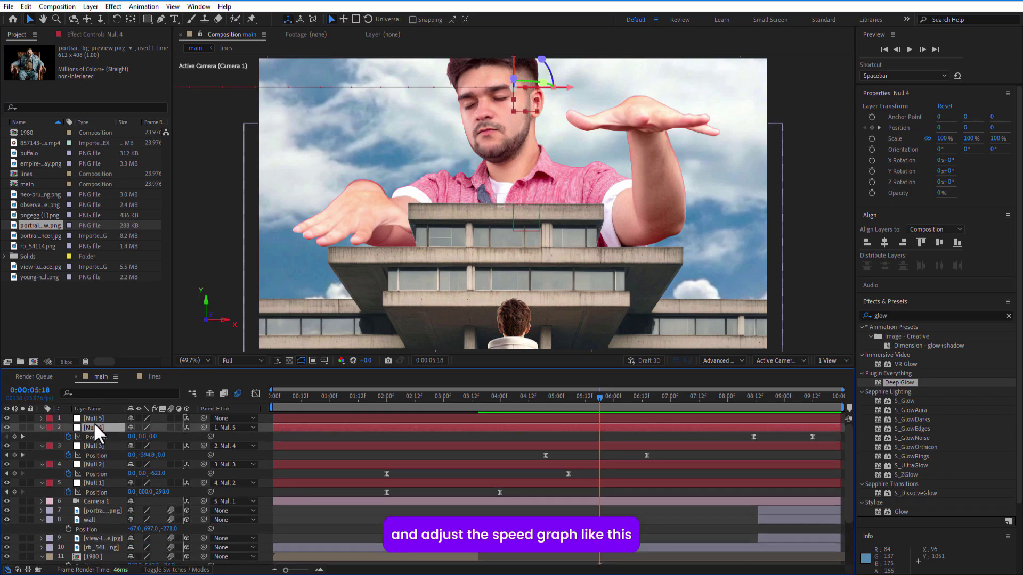
key("p")
key("p")
left_click(94, 418)
key("p")
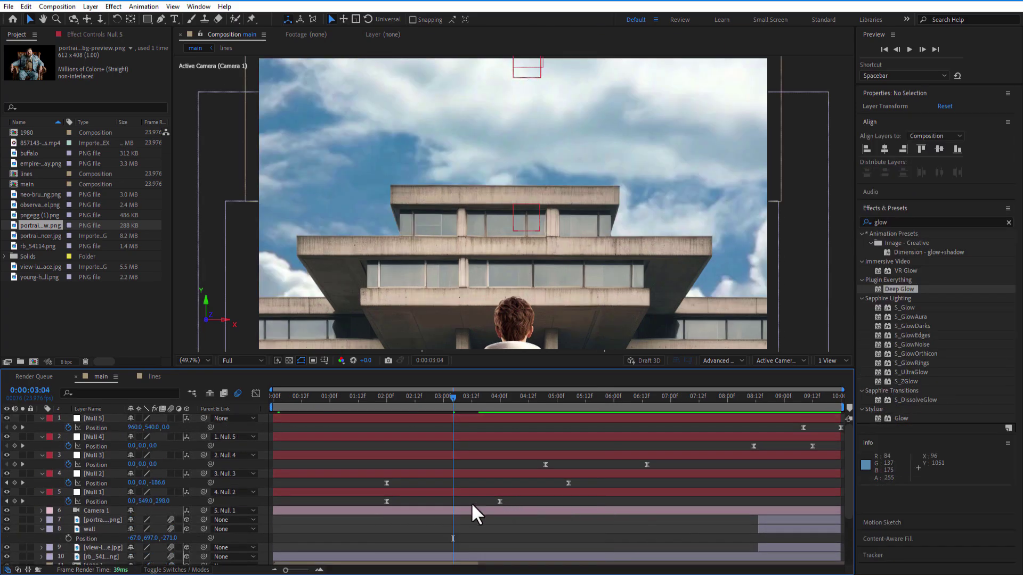
Reshape the speed graph of Null 1's position keyframes to peak late, with the first keyframe's influence at about 88%.
left_click_drag(511, 500, 365, 507)
left_click(256, 393)
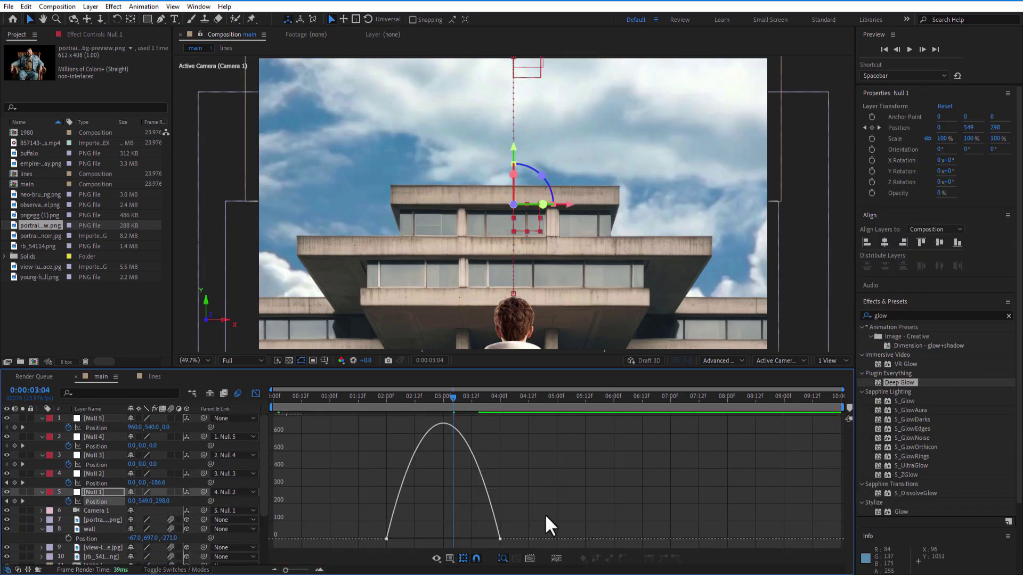
left_click_drag(545, 511, 437, 538)
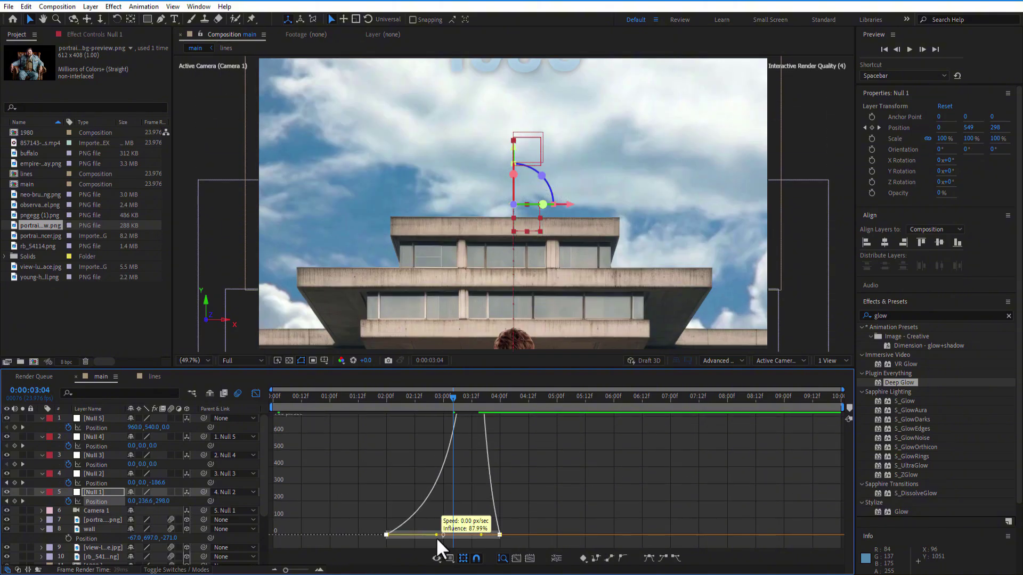
left_click(256, 393)
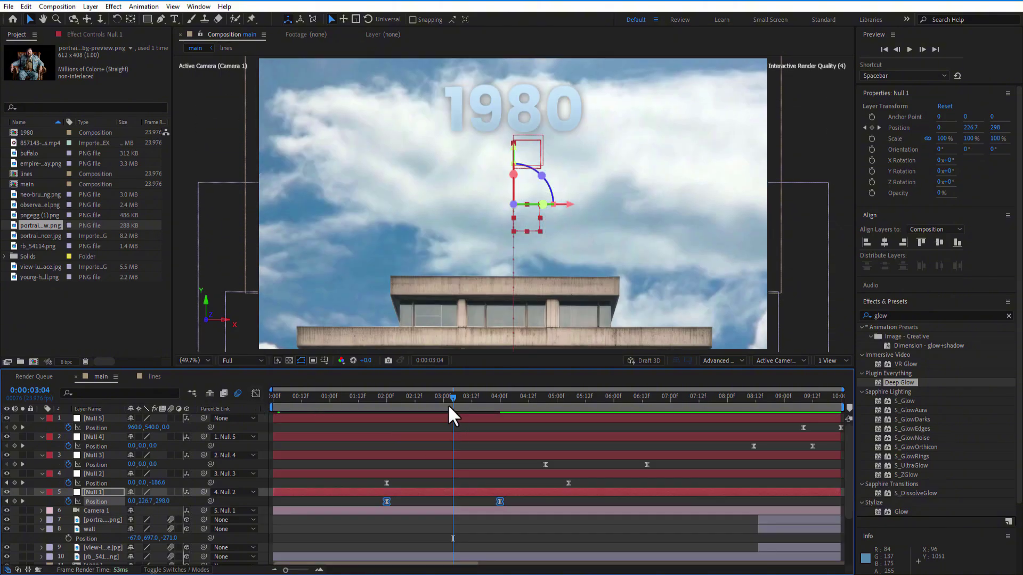
Lengthen the first keyframe's influence in the speed graph of Null 2's position so the movement starts slowly and peaks late.
left_click_drag(449, 405, 497, 433)
left_click_drag(586, 479, 368, 488)
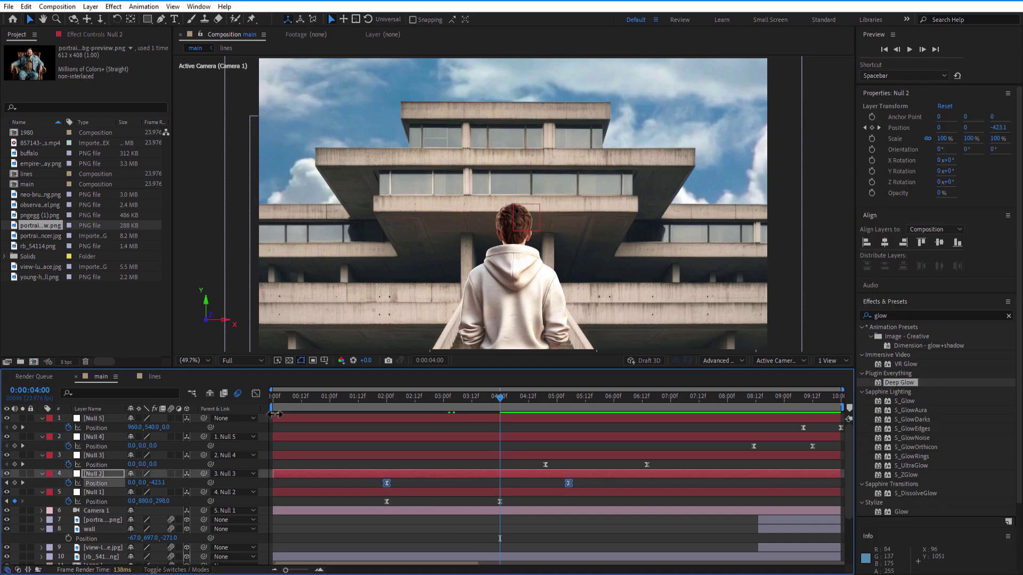
left_click(256, 393)
left_click_drag(416, 533, 465, 534)
left_click(256, 394)
Adjust the speed graph between Null 3's two position keyframes for a slow start and a faster finish.
left_click_drag(557, 399, 571, 426)
left_click_drag(656, 464, 540, 469)
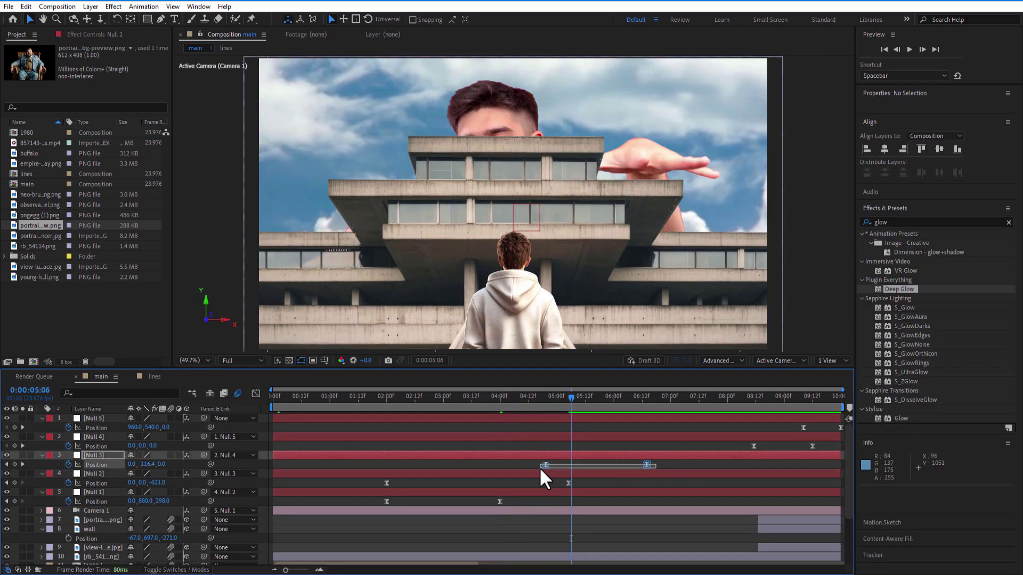
key("shift+F3")
Shift the speed peak between Null 4's two position keyframes toward the second keyframe.
key("shift+F3")
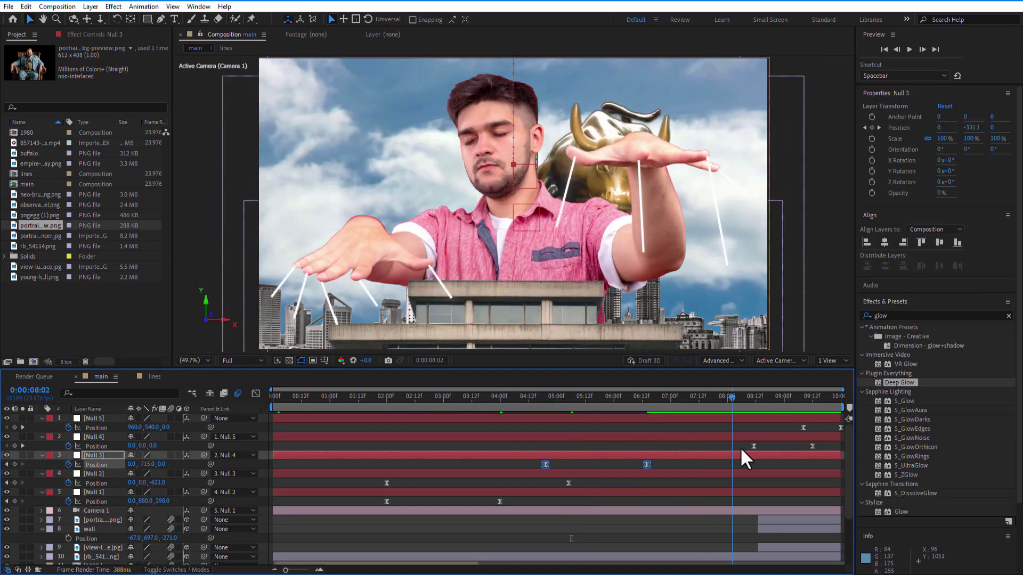
left_click(754, 446)
key("shift+F3")
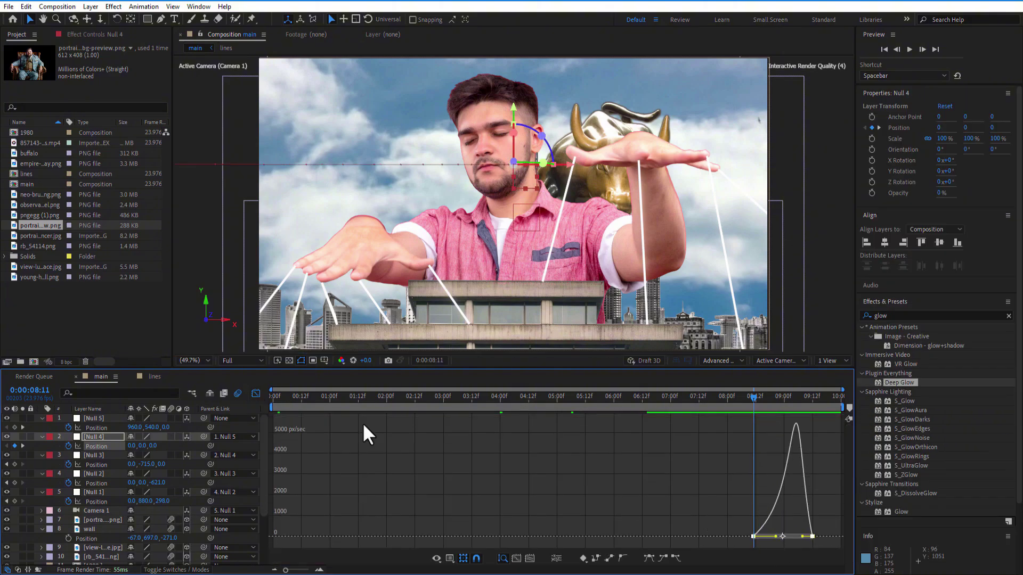
left_click(256, 393)
Reshape the speed graph of Null 5's position keyframes to match the easing of the other nulls.
left_click_drag(754, 398, 794, 432)
left_click(255, 393)
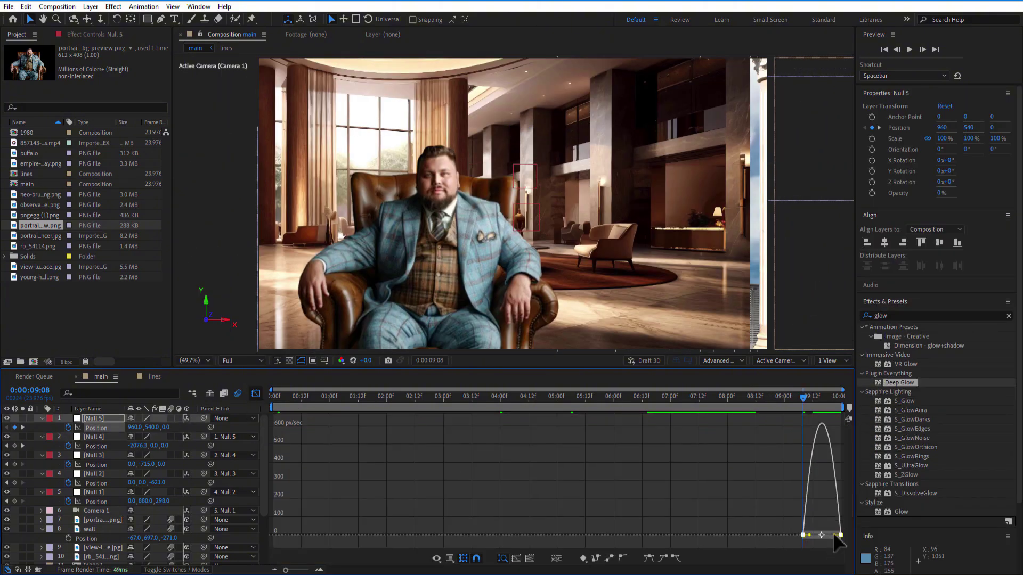
left_click(256, 394)
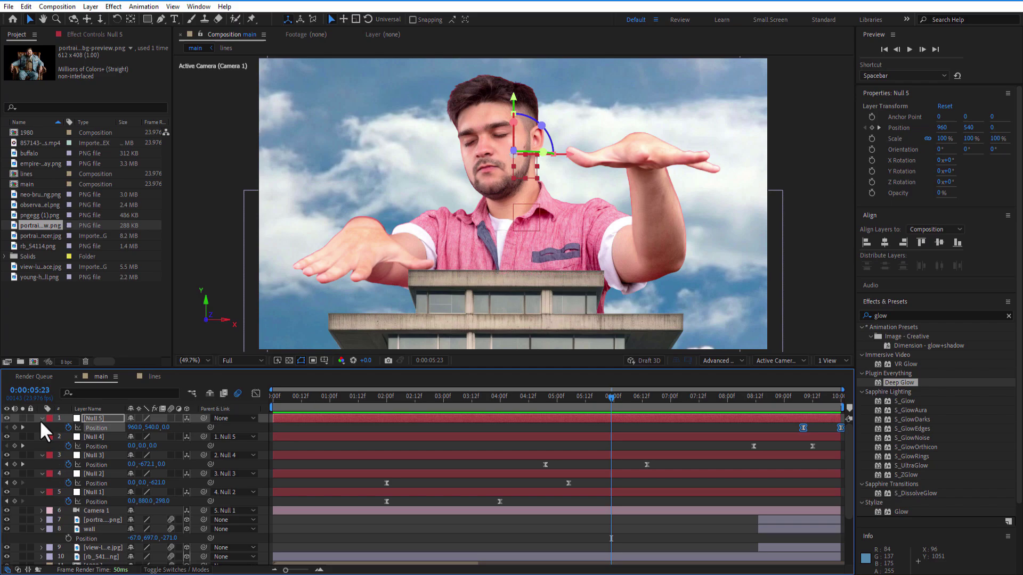
Find the Tint effect and apply it to the puppeteer image layer to make the man black and white.
scroll(101, 530, "down", 1)
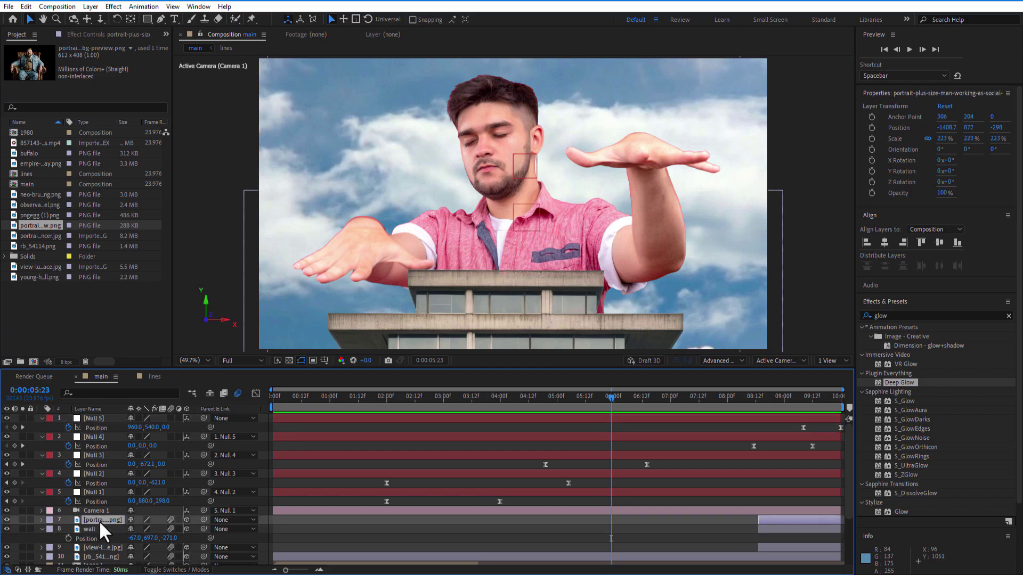
left_click(893, 315)
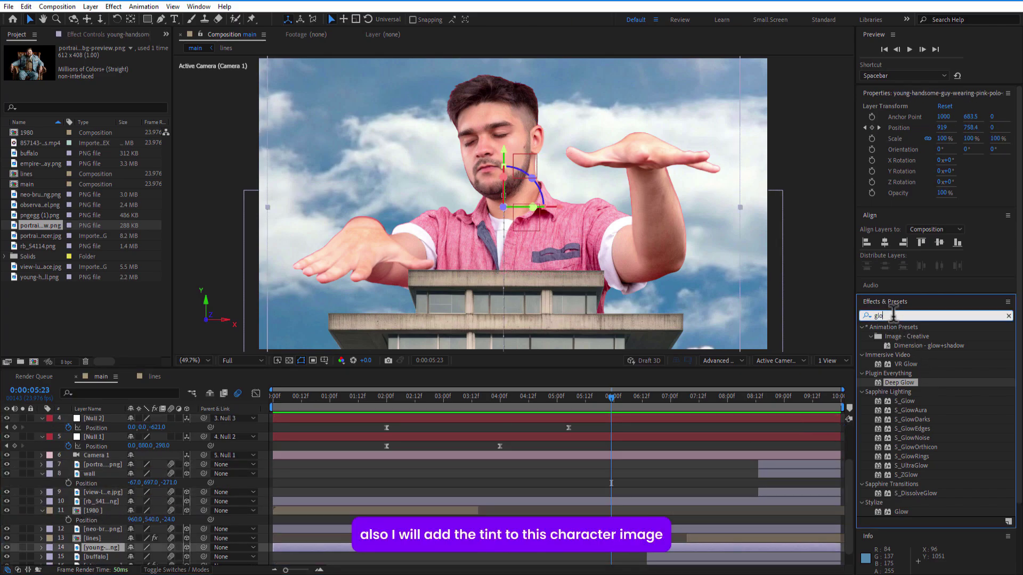
key("BackSpace")
type("tint")
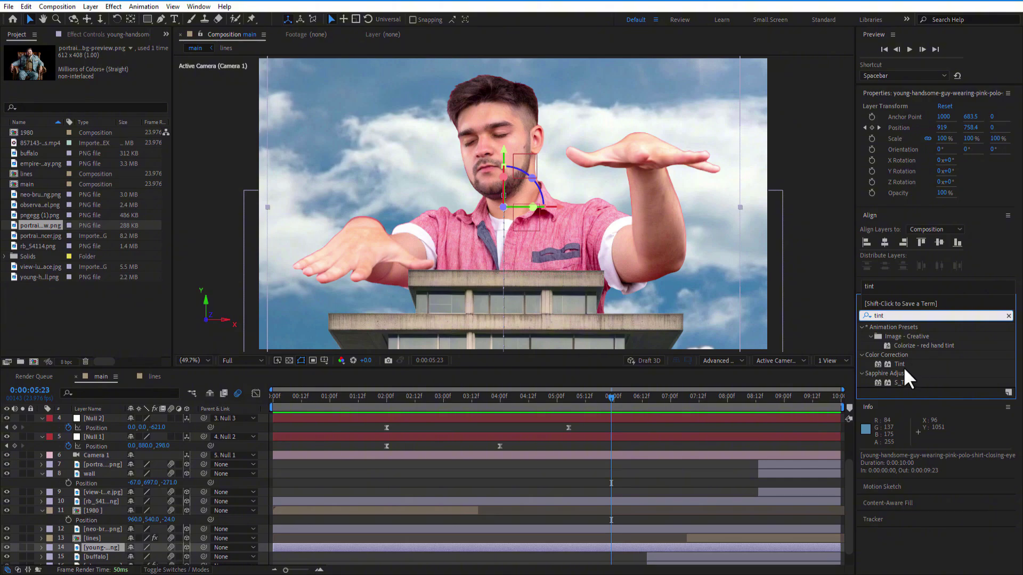
left_click_drag(903, 367, 602, 543)
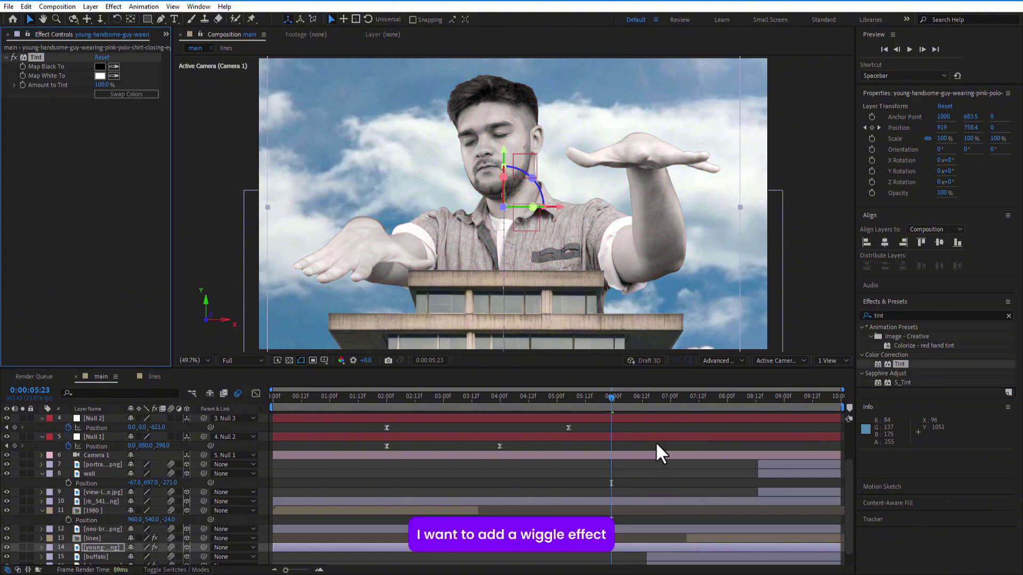
Add the expression wiggle(2,3) to Null 2's position and start previewing the camera shake.
left_click(94, 418)
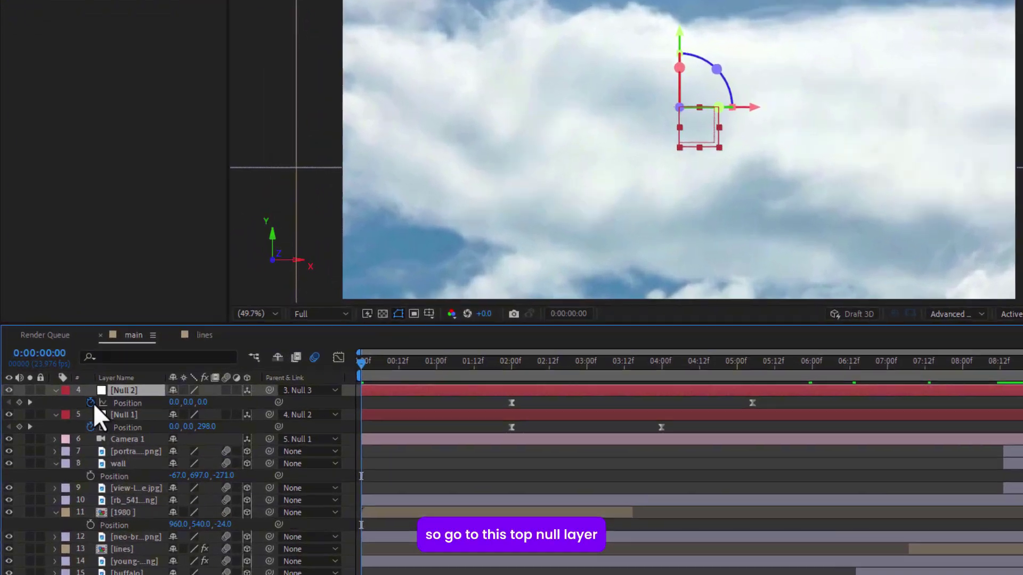
left_click(92, 403, "alt")
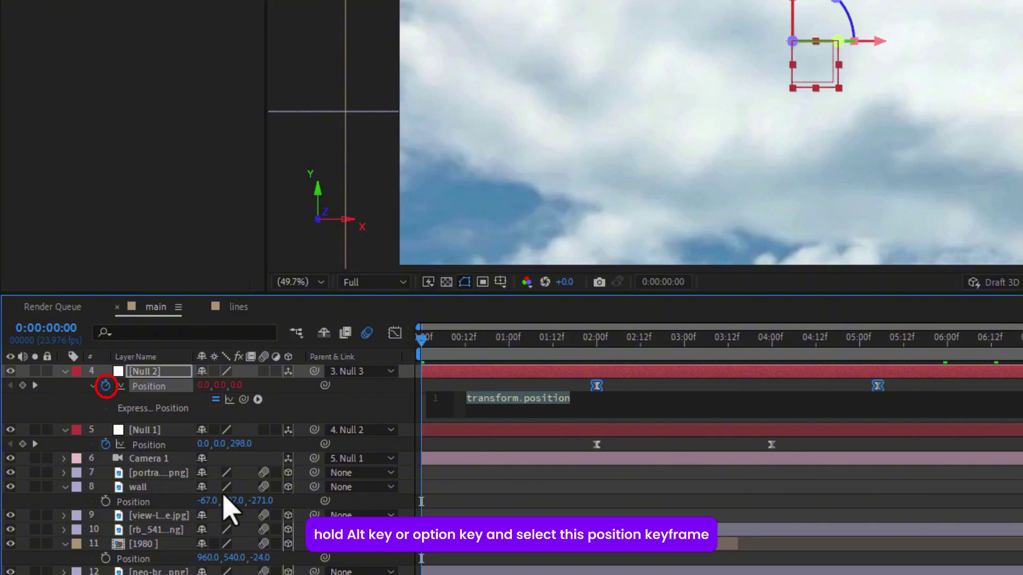
type("wiggl")
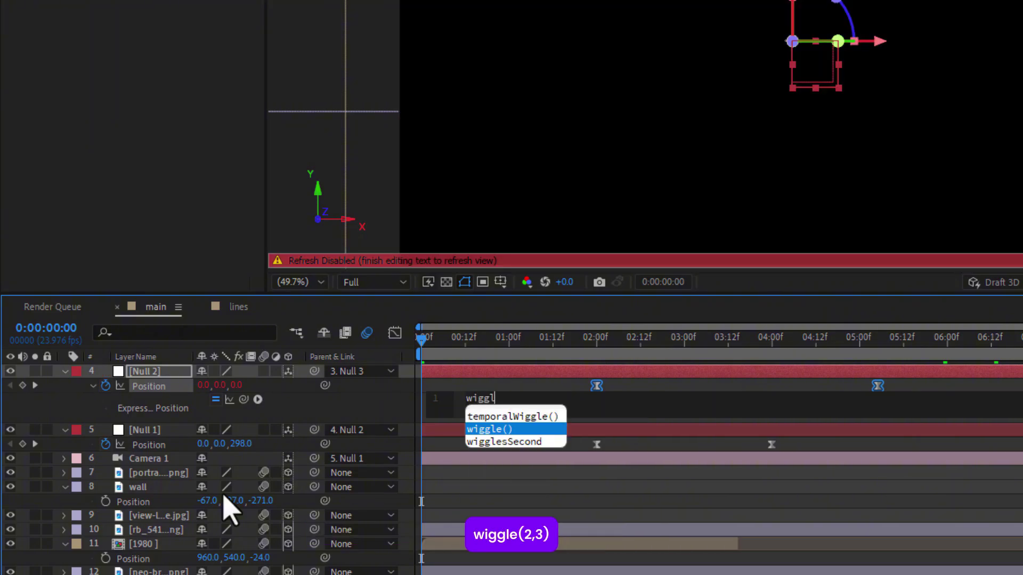
type("e(2,3")
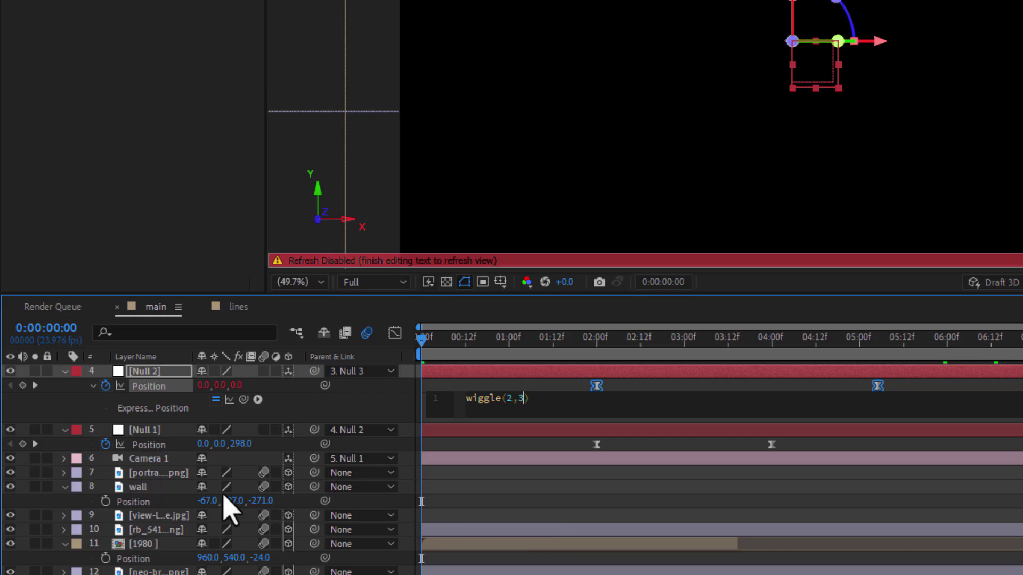
left_click(504, 492)
key("space")
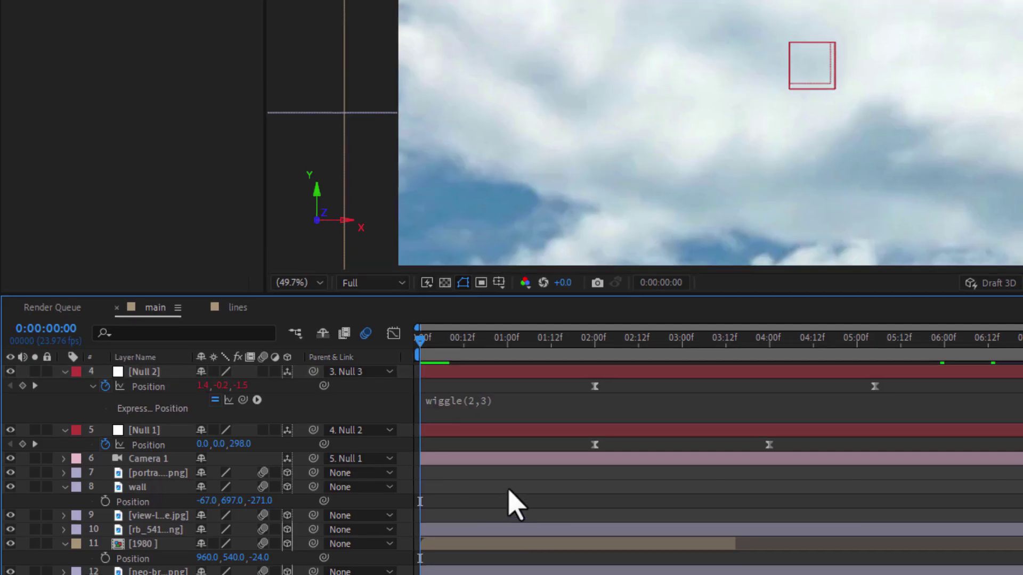